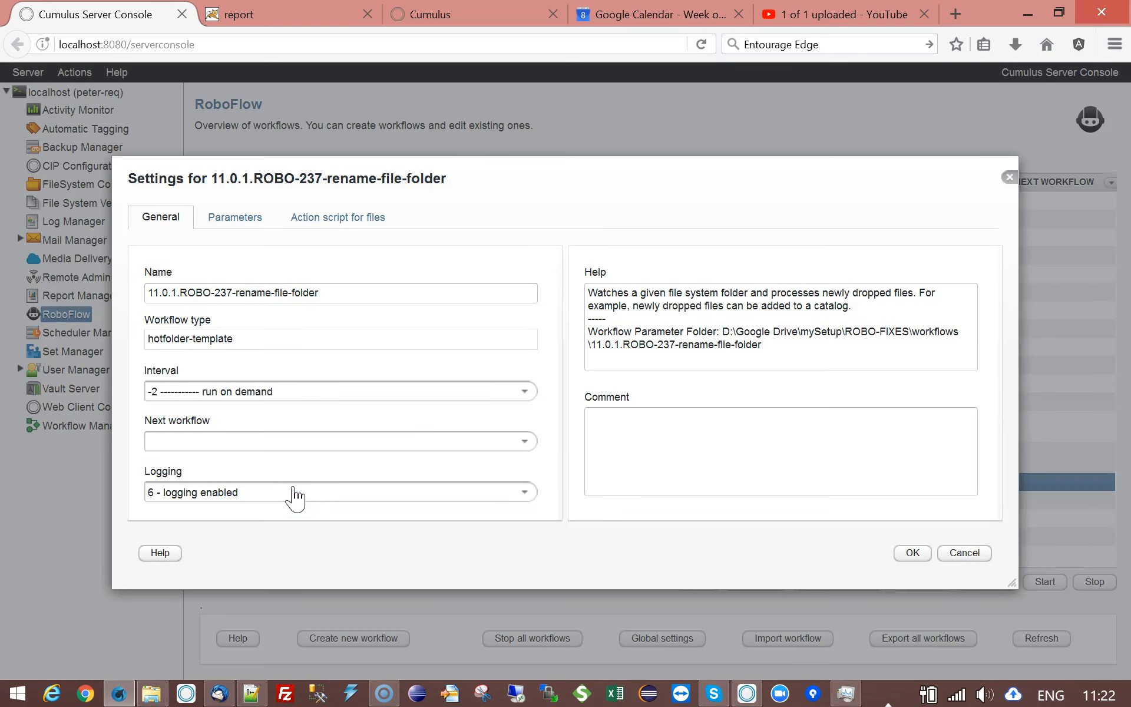
Review the workflow's parameters and the rename-file action in its file action script, leaving the action unchanged
left_click(235, 218)
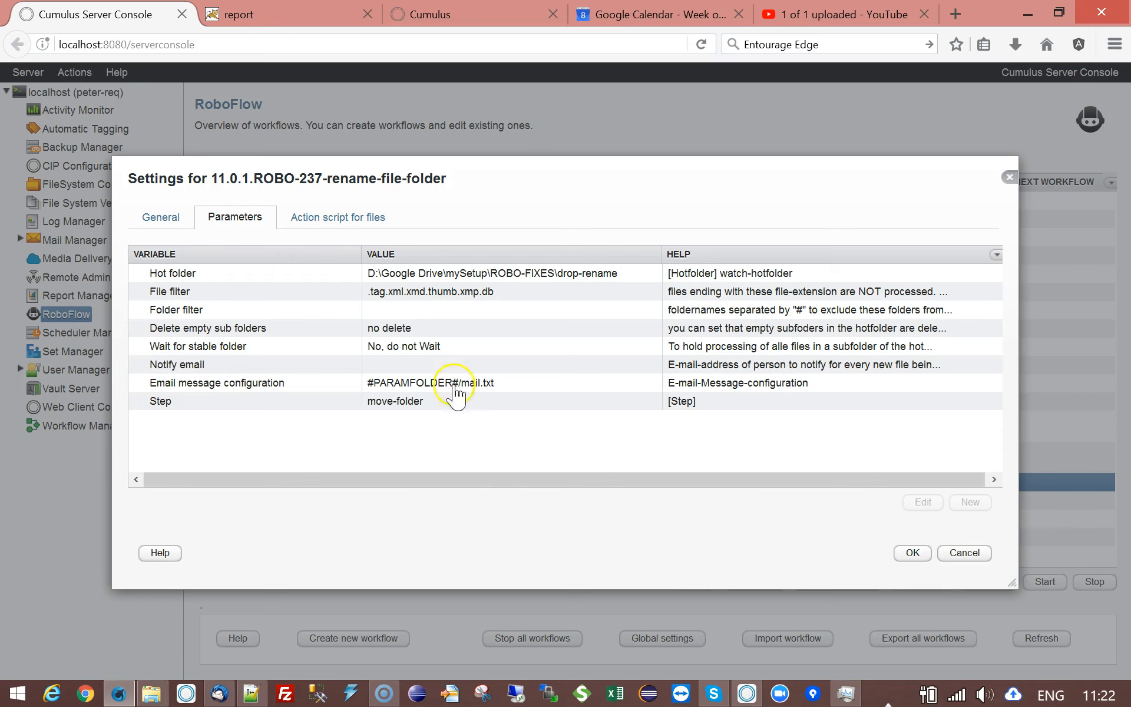
left_click(369, 222)
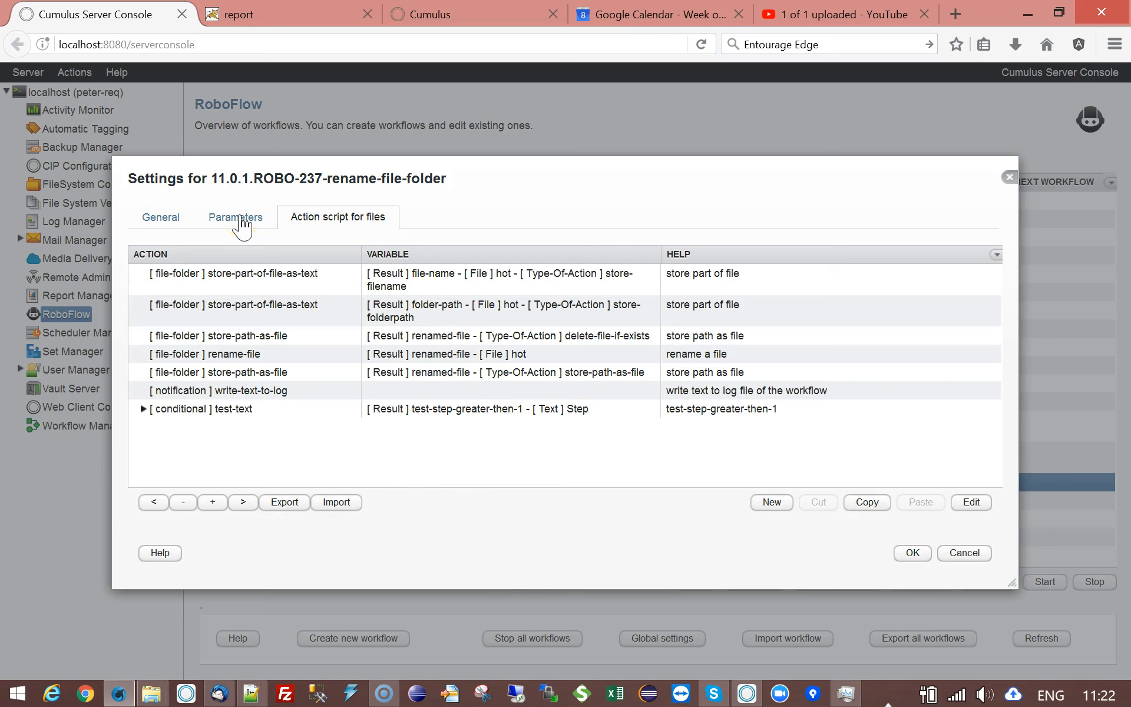
left_click(241, 354)
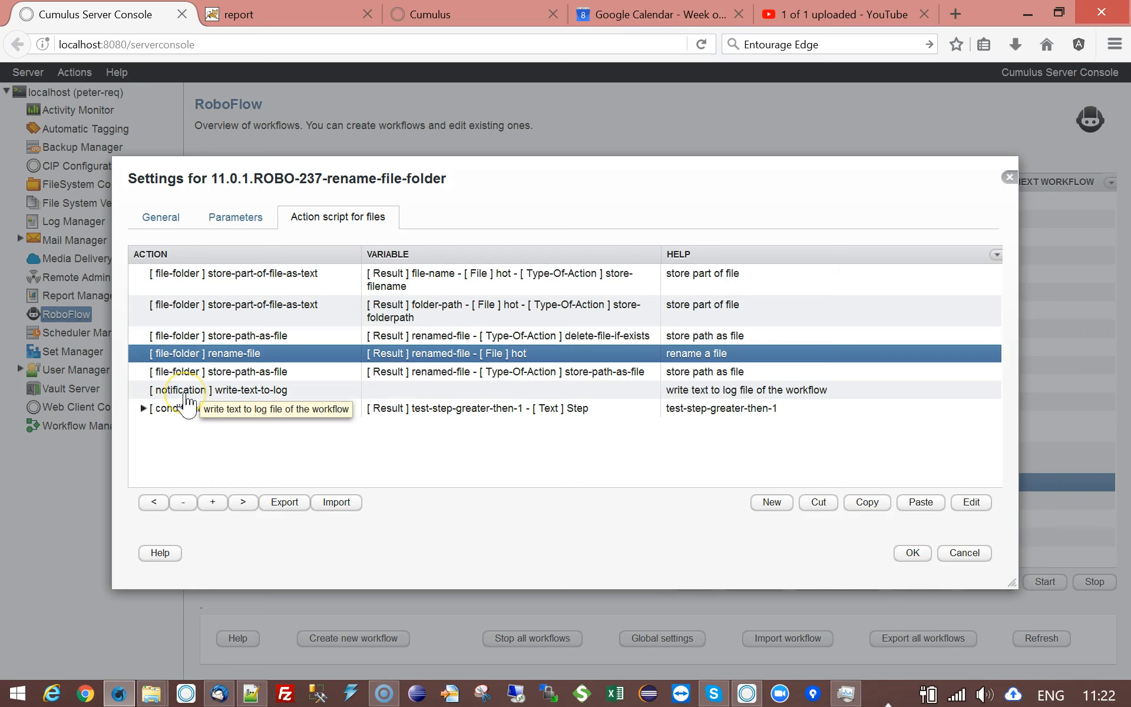
double_click(231, 355)
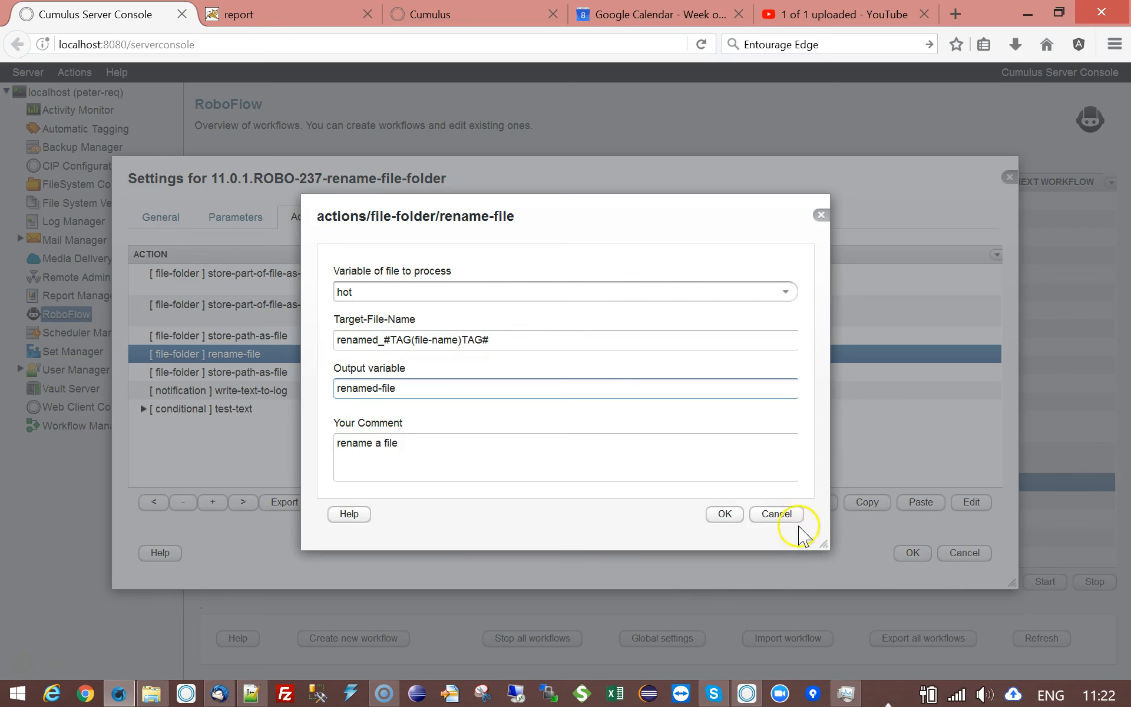
left_click(776, 514)
Set the workflow's Step parameter to rename-file and save the workflow
left_click(235, 219)
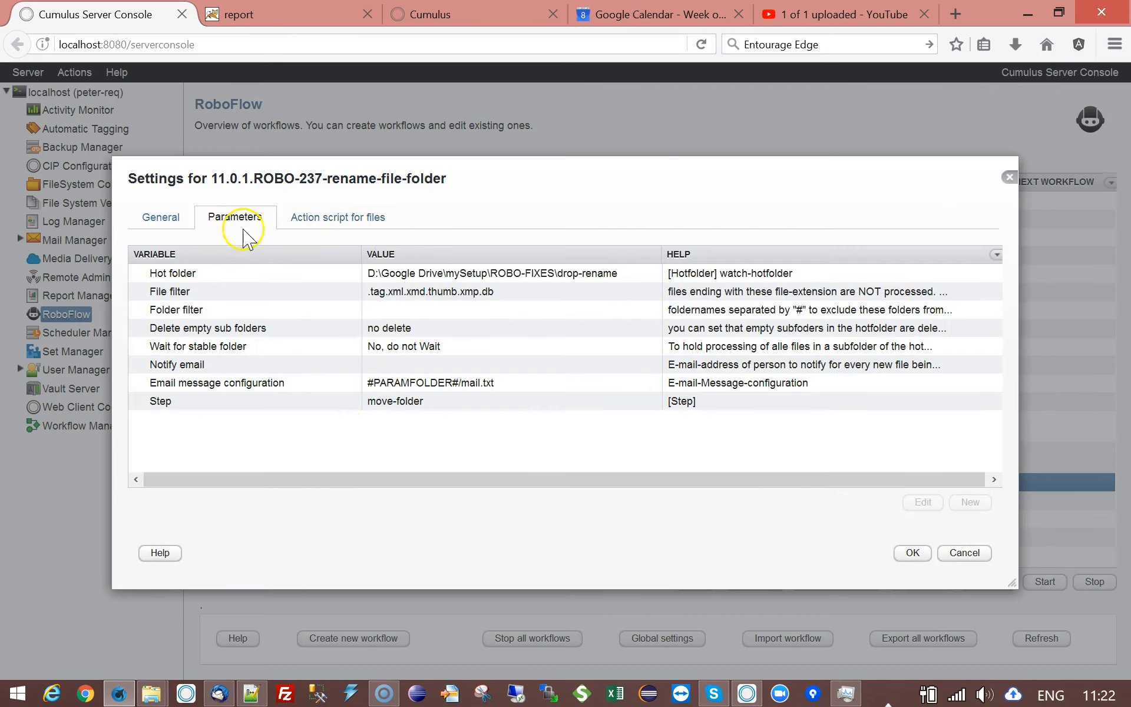
left_click(176, 403)
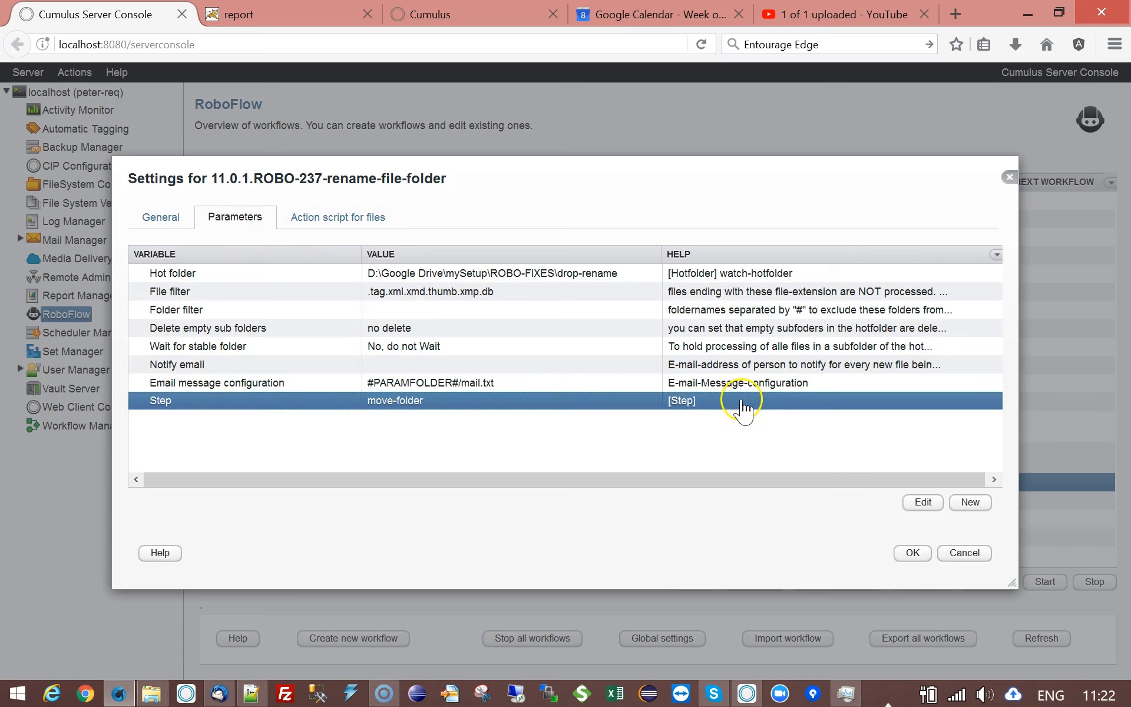
double_click(287, 409)
left_click(785, 344)
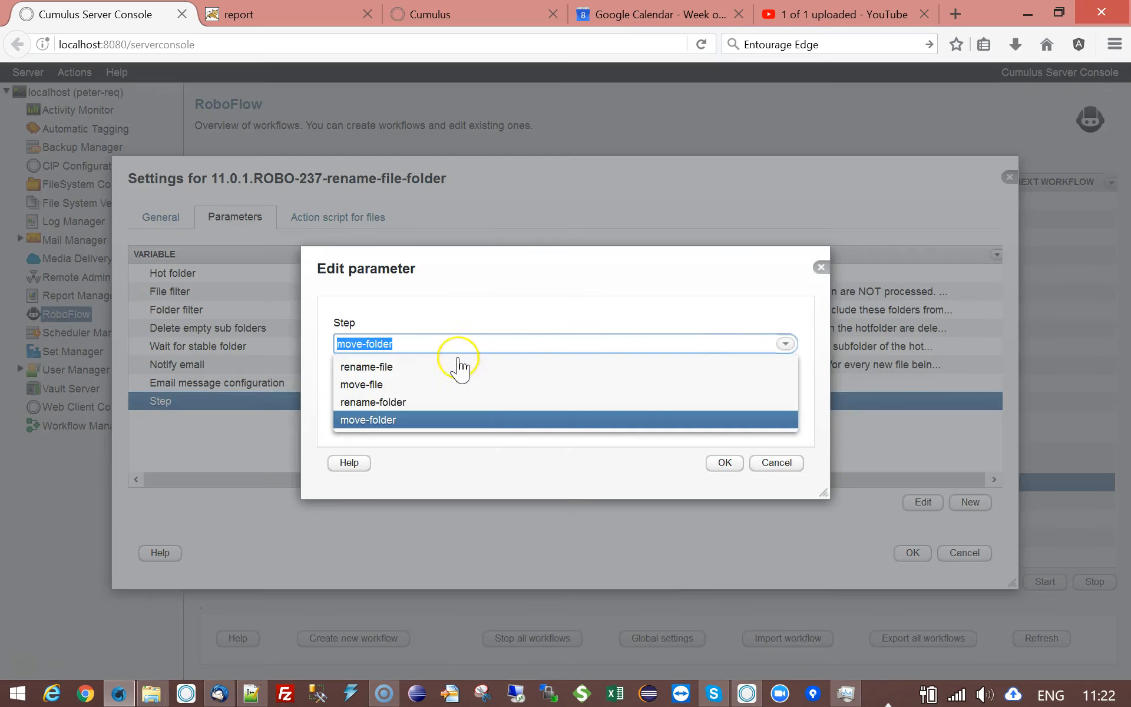
left_click(366, 366)
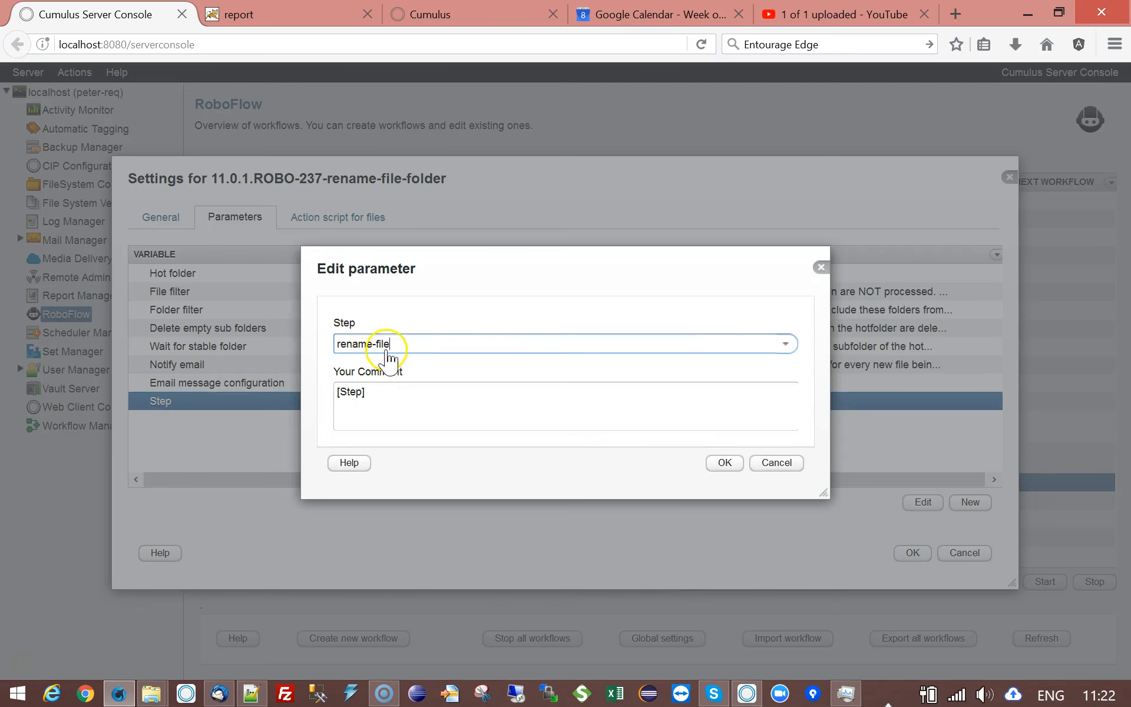
left_click(725, 462)
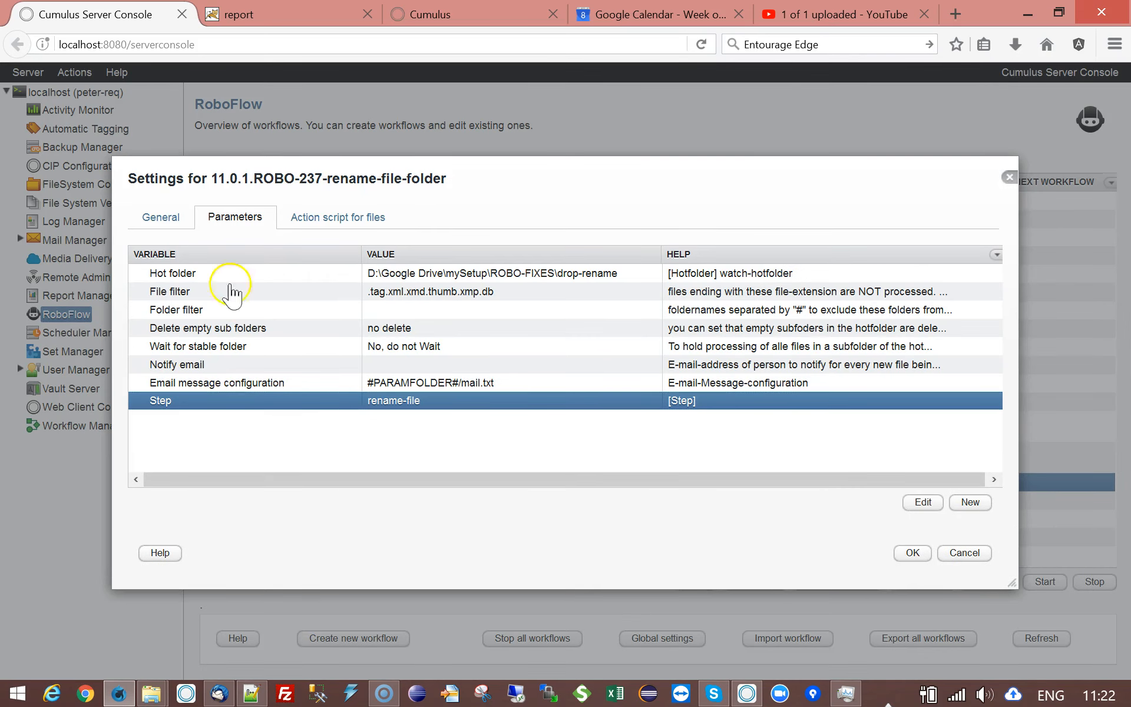
left_click(915, 556)
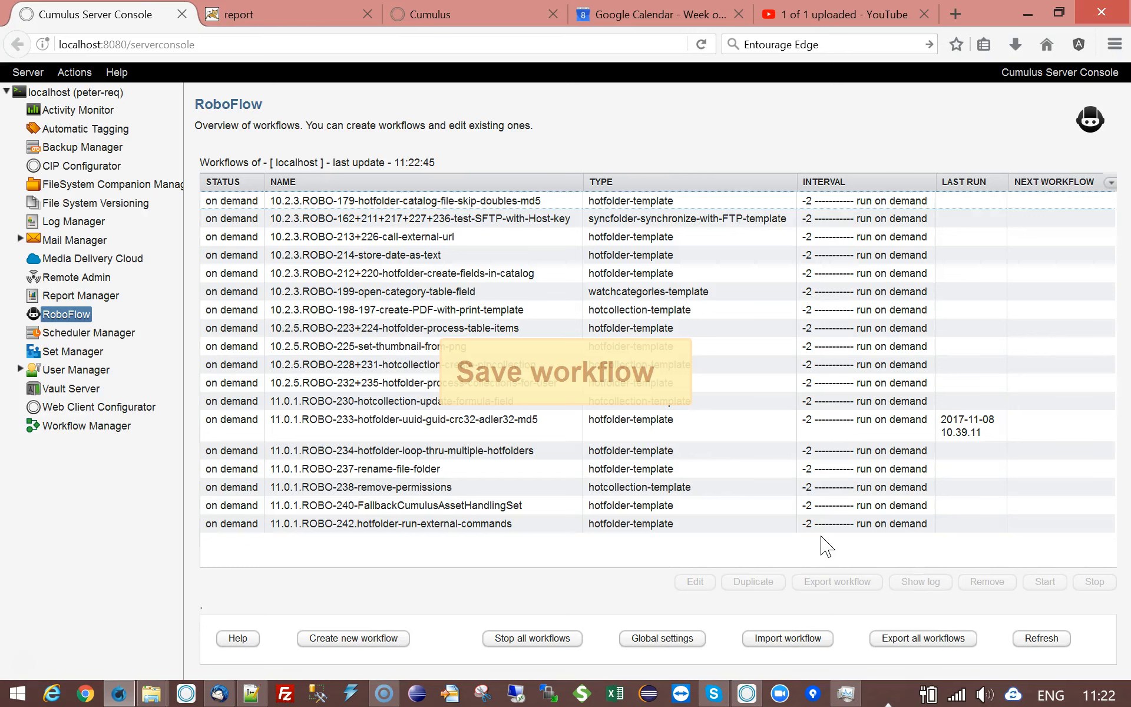
Check image.jpg in the drop-rename folder and start the 11.0.1.ROBO-237-rename-file-folder workflow
left_click(355, 471)
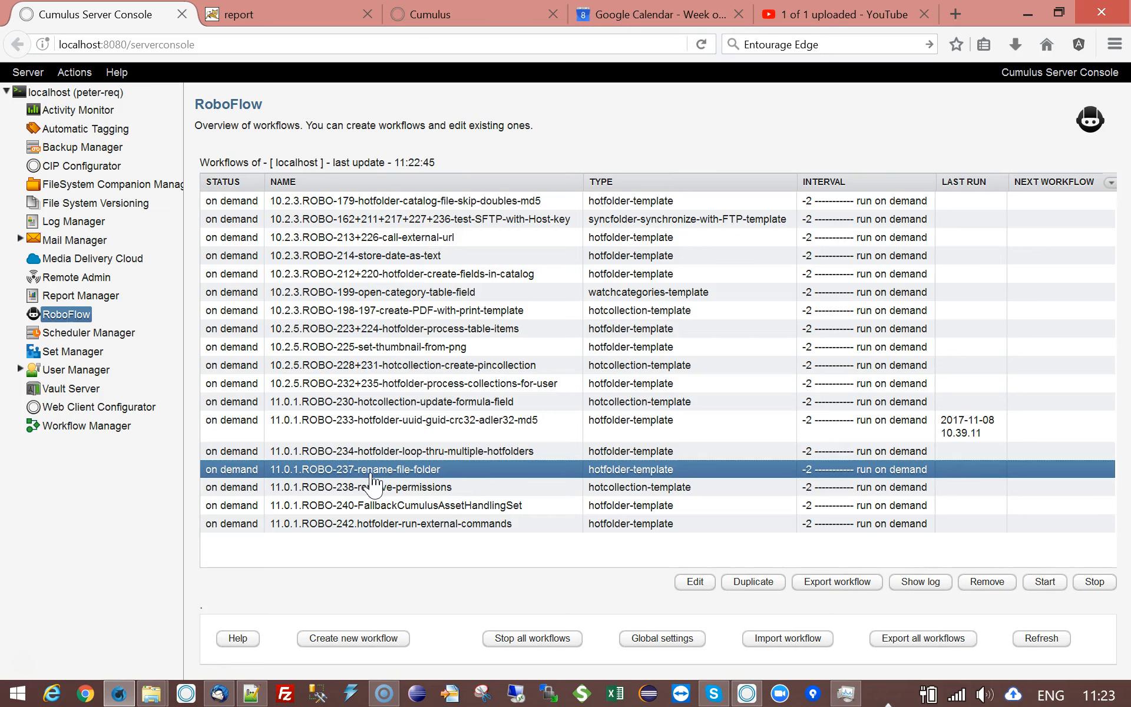
left_click(151, 695)
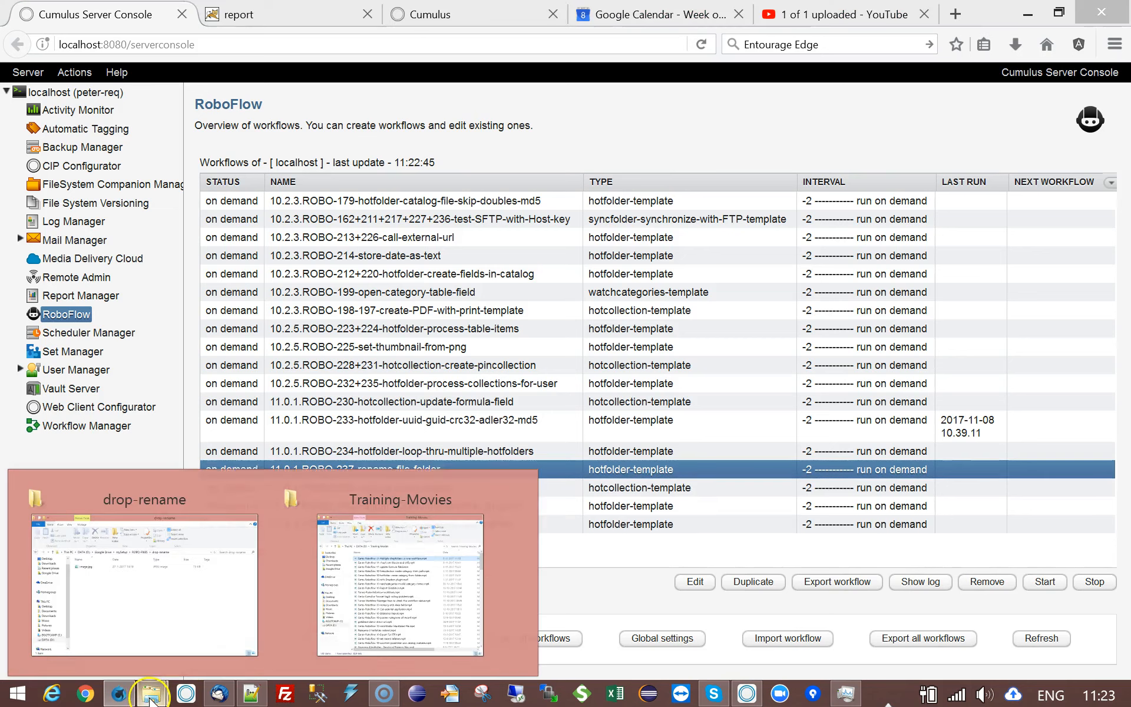
left_click(156, 609)
left_click(187, 200)
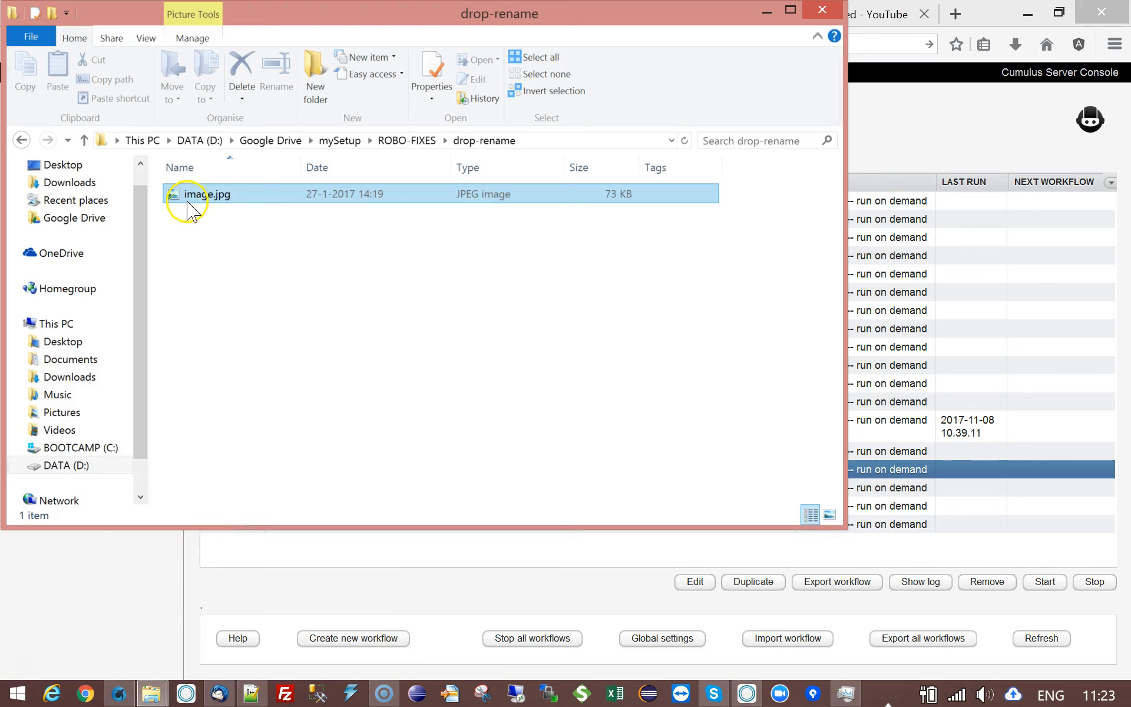
left_click(318, 492)
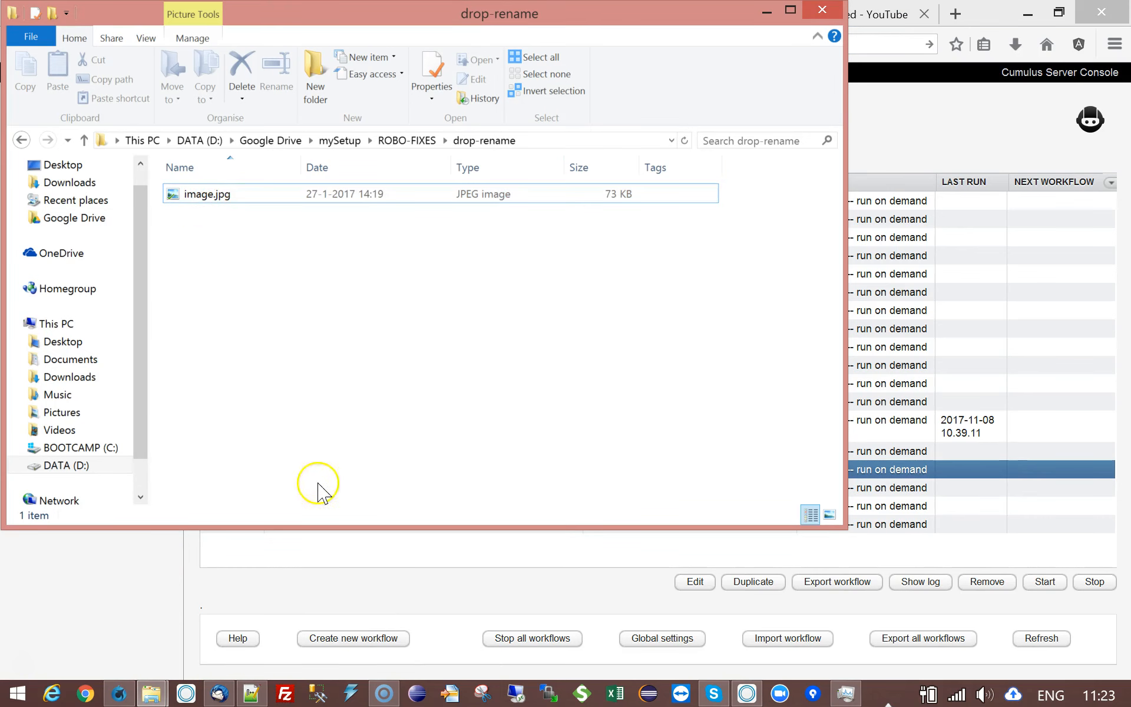
left_click(102, 563)
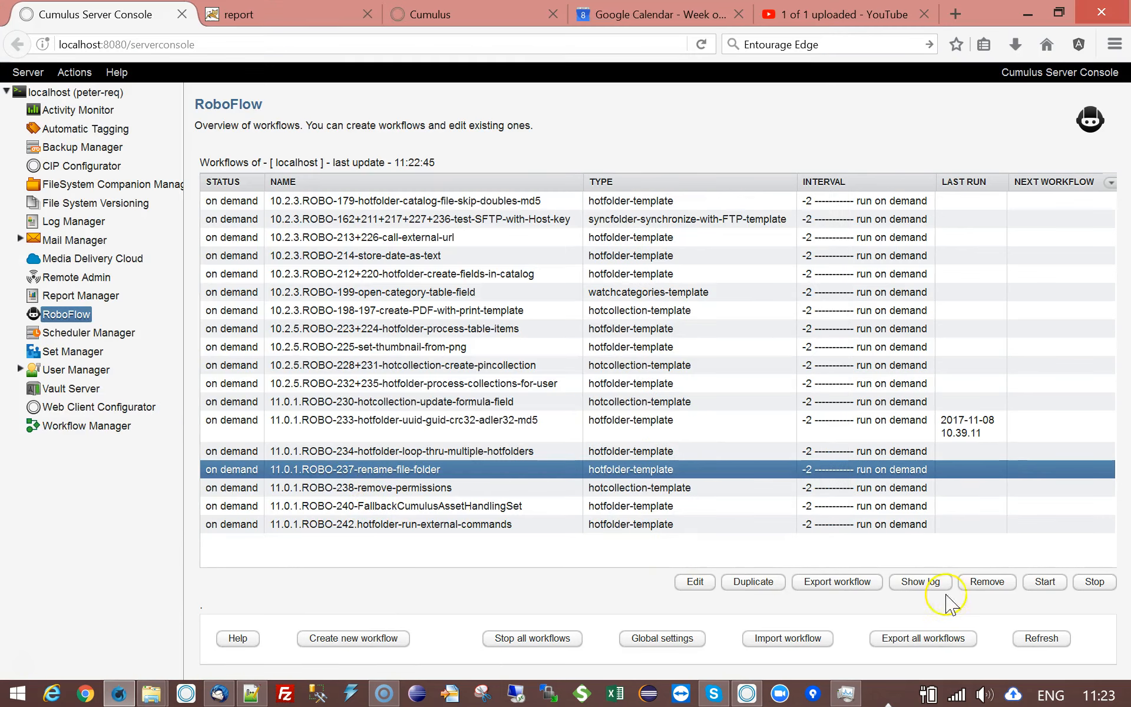
left_click(1044, 581)
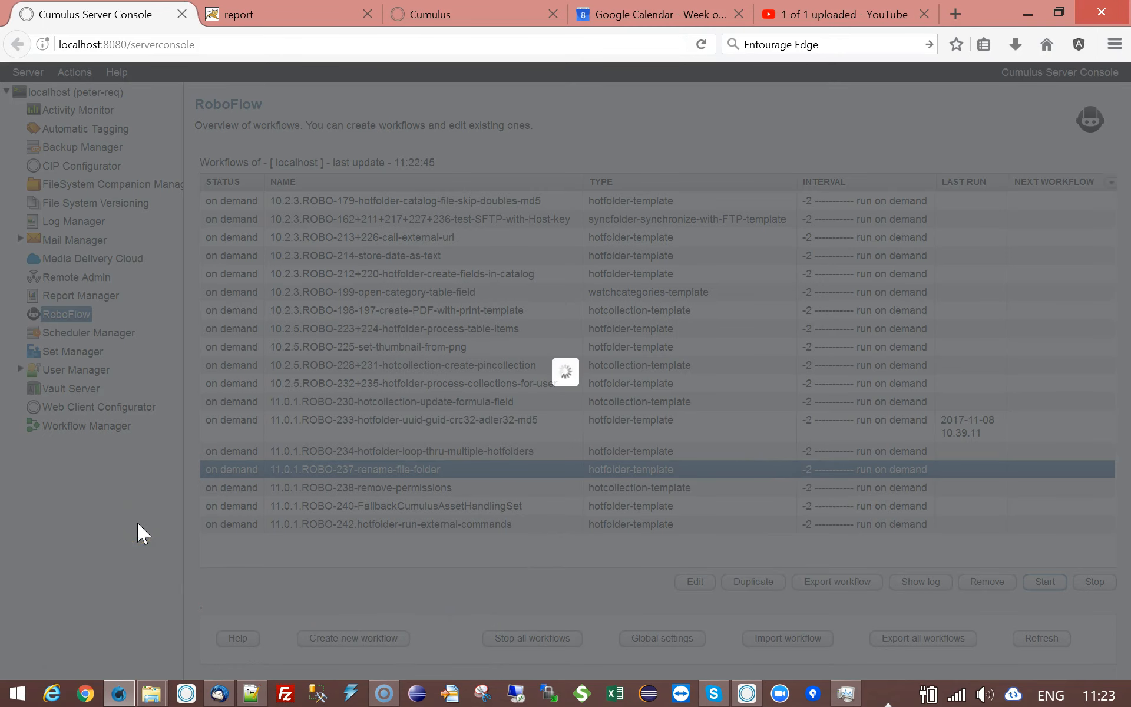
Check the processed file in the drop-rename folder and rename it back to image.jpg
left_click(151, 693)
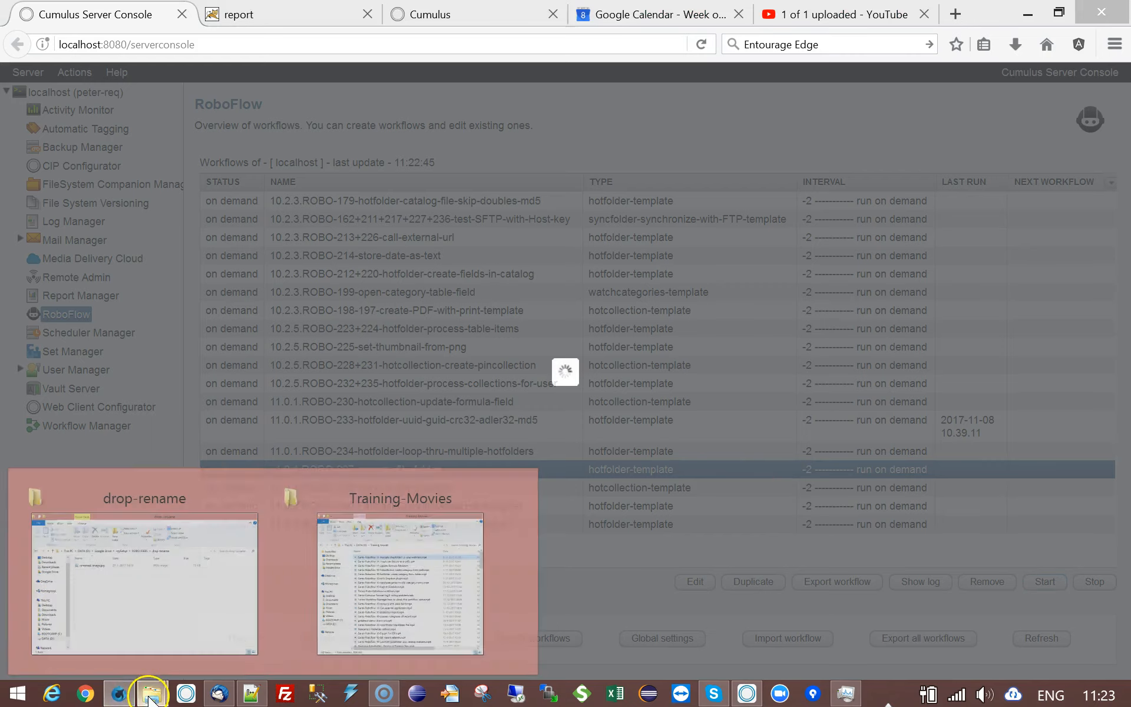
left_click(151, 489)
left_click(212, 200)
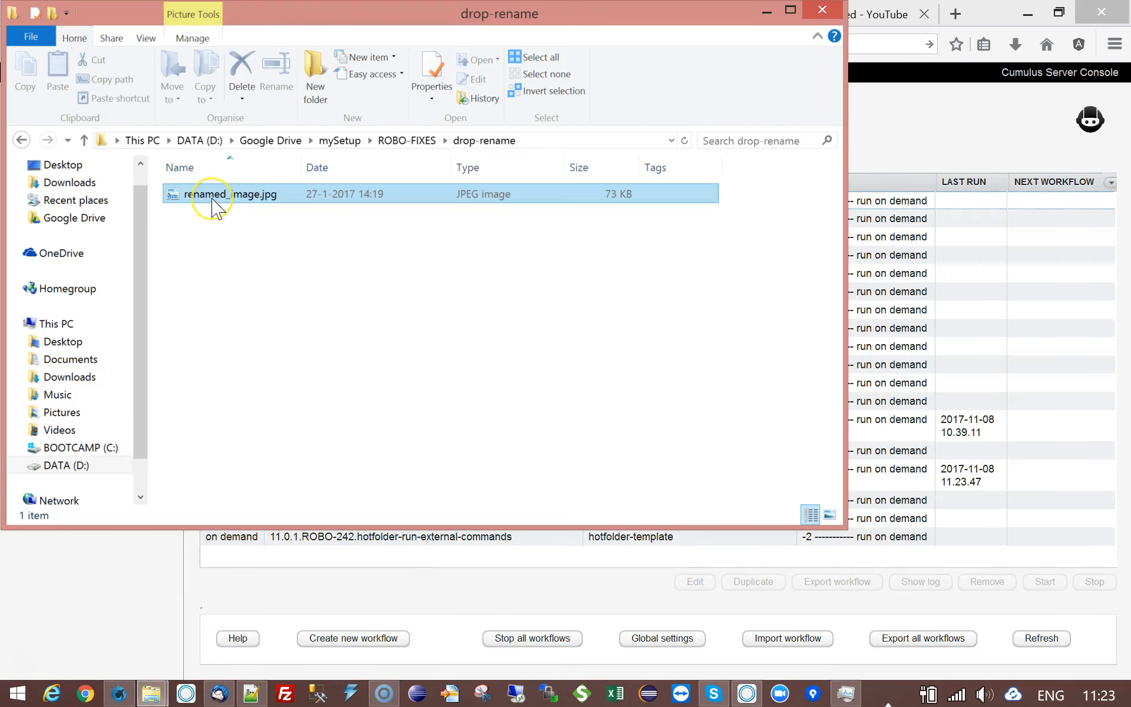
left_click(223, 195)
left_click(230, 195)
key("BackSpace")
key("BackSpace")
key("BackSpace")
key("BackSpace")
key("BackSpace")
key("BackSpace")
key("BackSpace")
key("BackSpace")
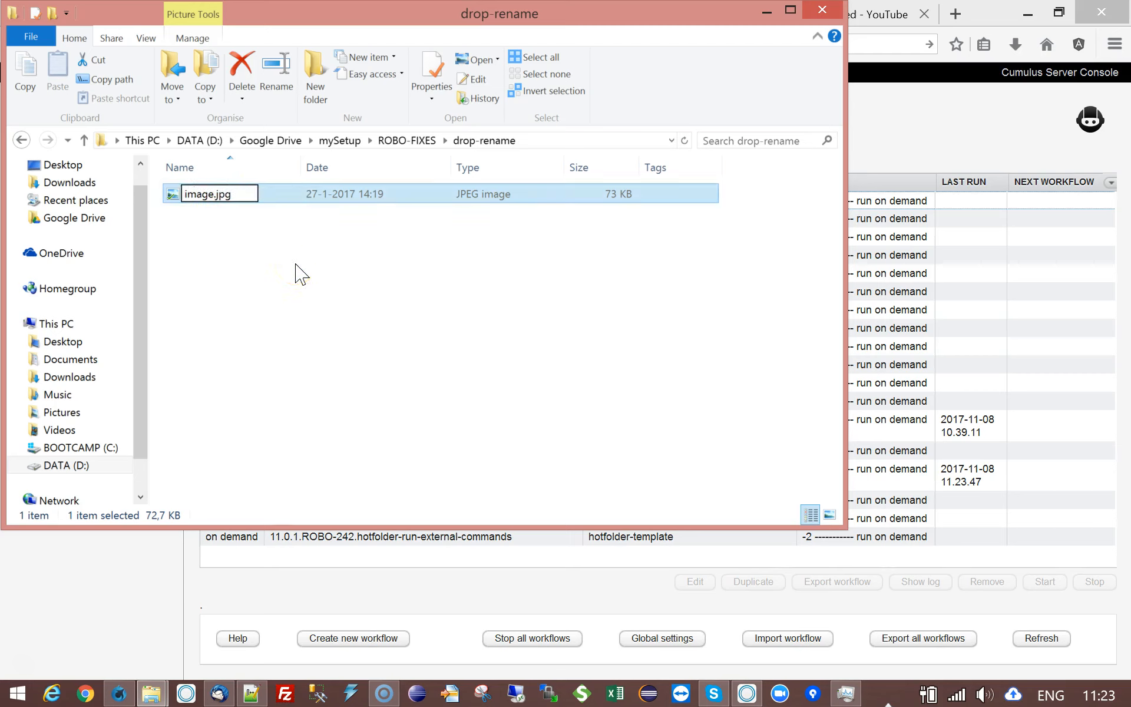
key("Return")
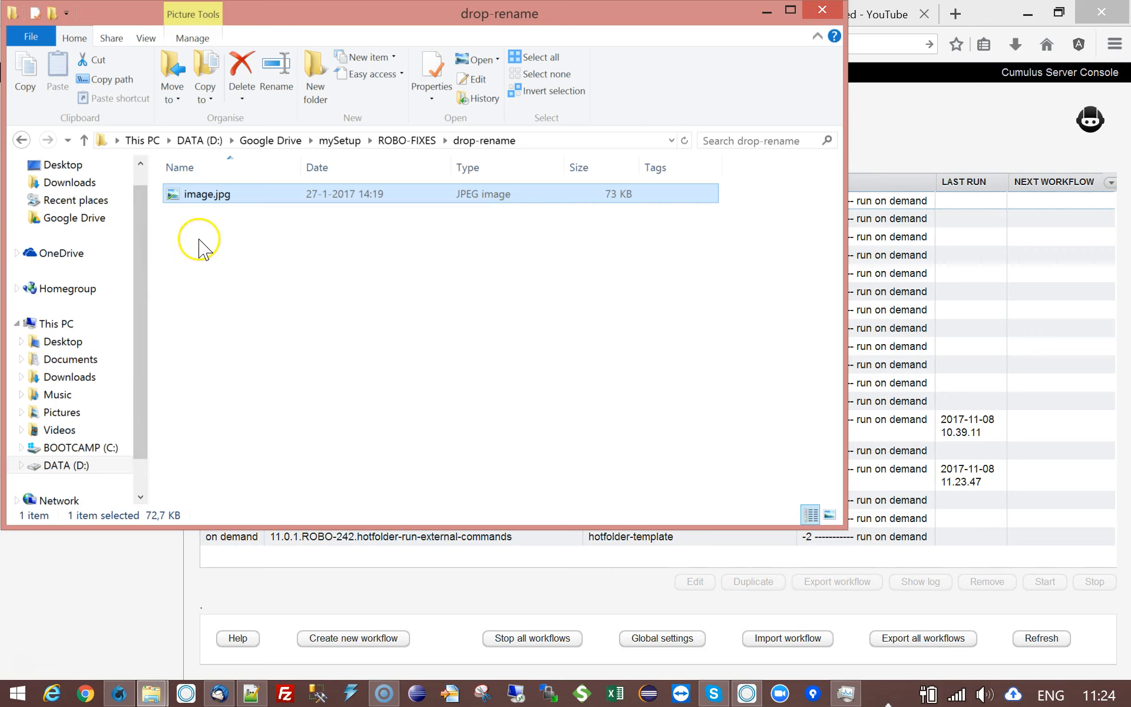
left_click(232, 253)
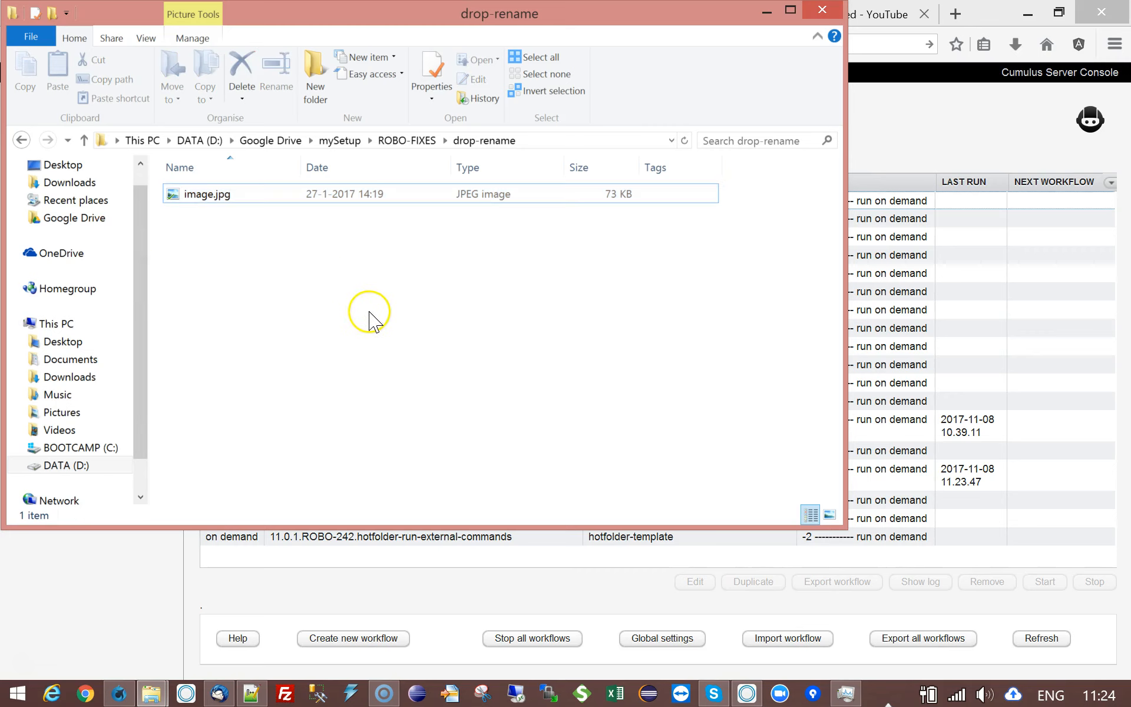
left_click(379, 328)
Reopen the 11.0.1.ROBO-237-rename-file-folder workflow's settings and set its Step parameter to move-file
left_click(266, 560)
left_click(390, 494)
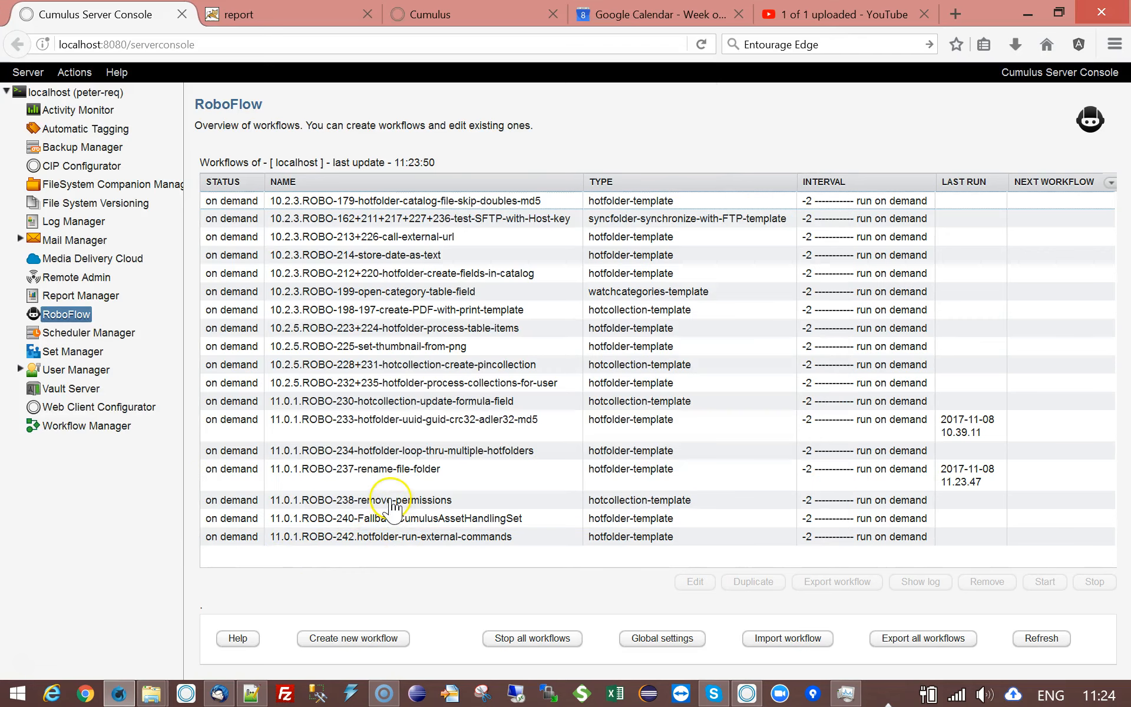
double_click(401, 471)
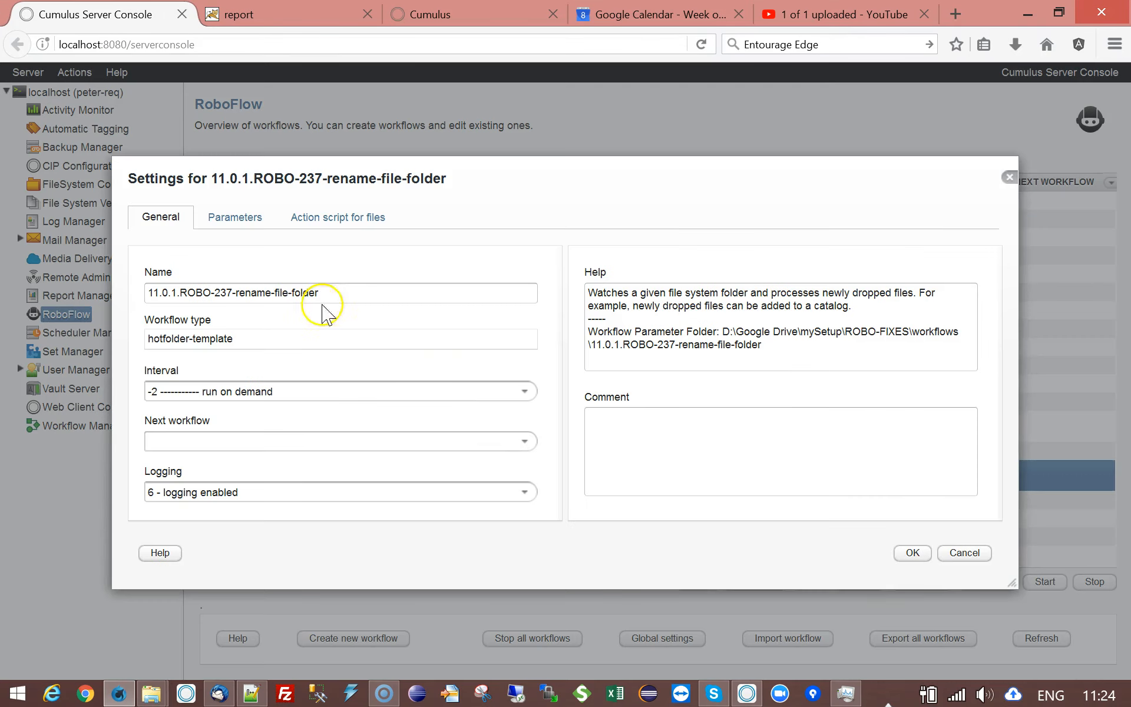
left_click(238, 216)
double_click(159, 405)
left_click(786, 343)
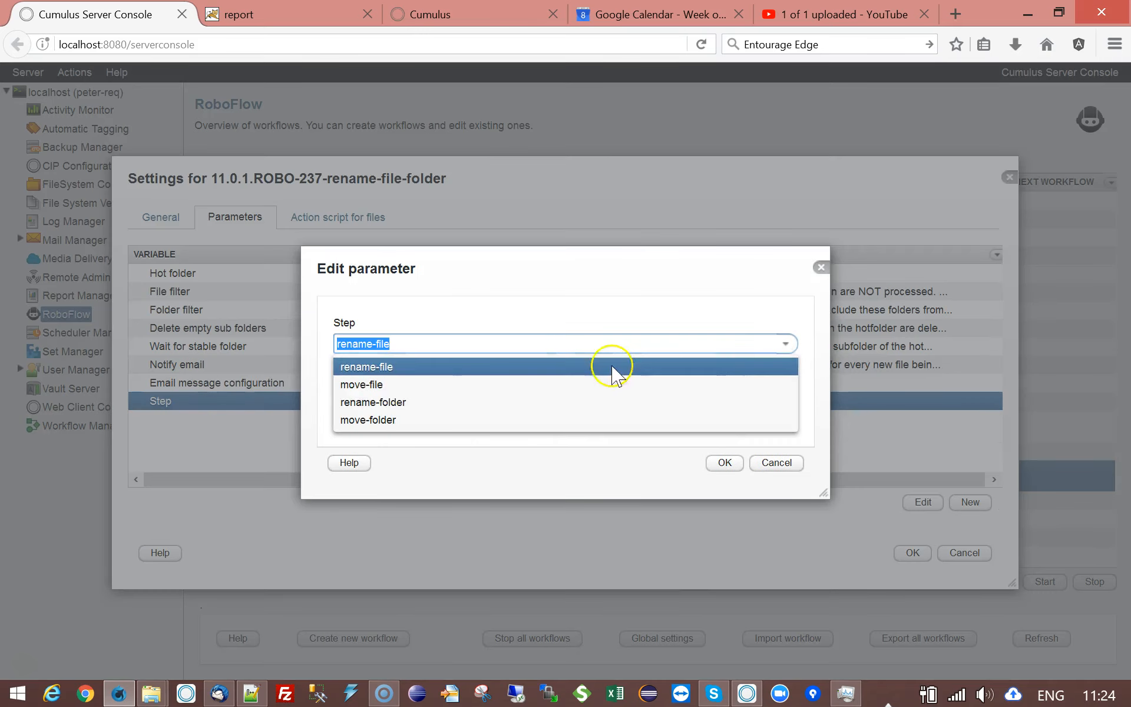
left_click(365, 384)
left_click(725, 465)
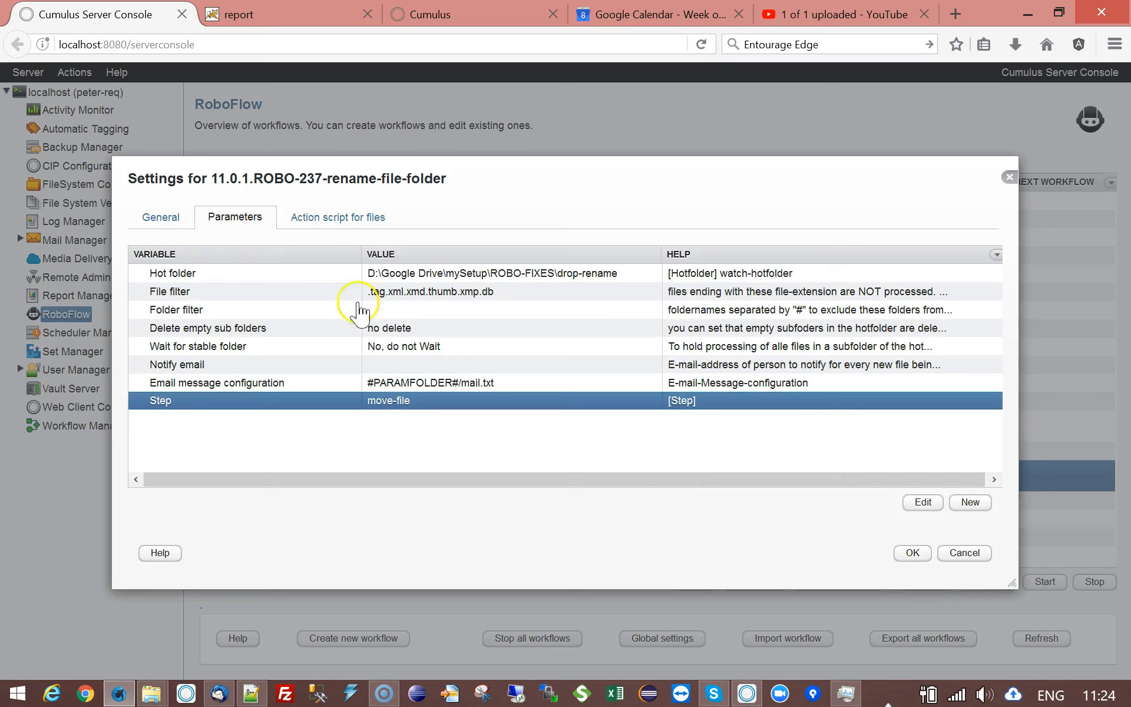
Open the rename-file action nested under the conditional test-text action in the file action script
left_click(341, 227)
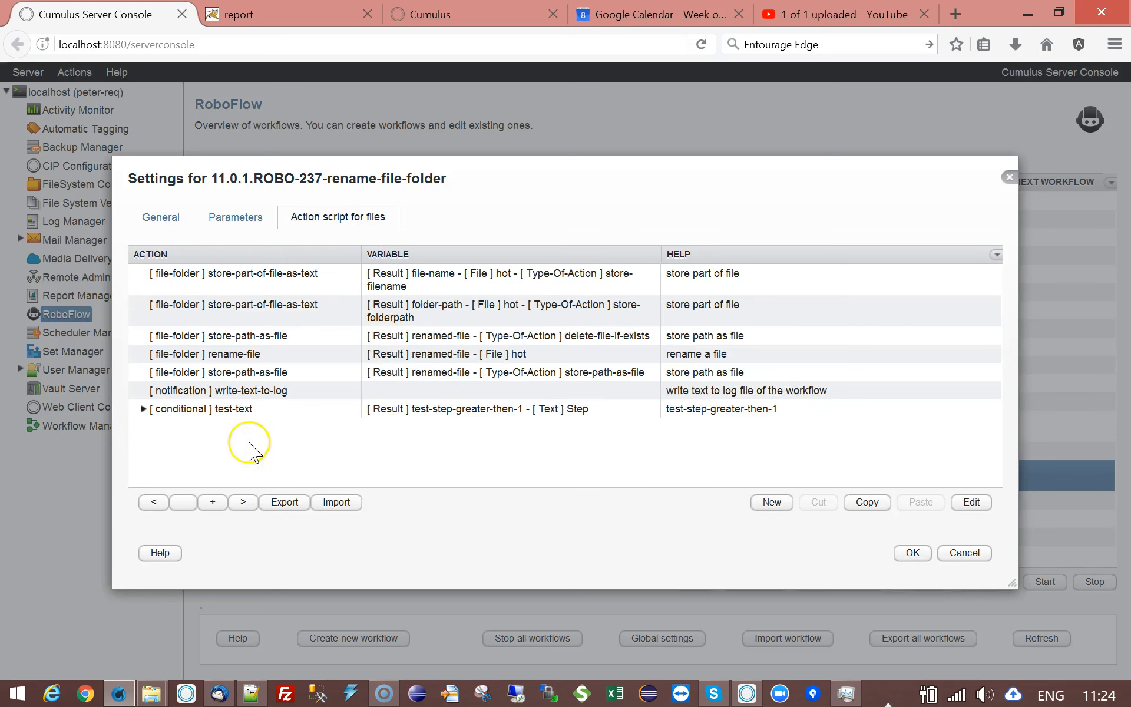
left_click(200, 412)
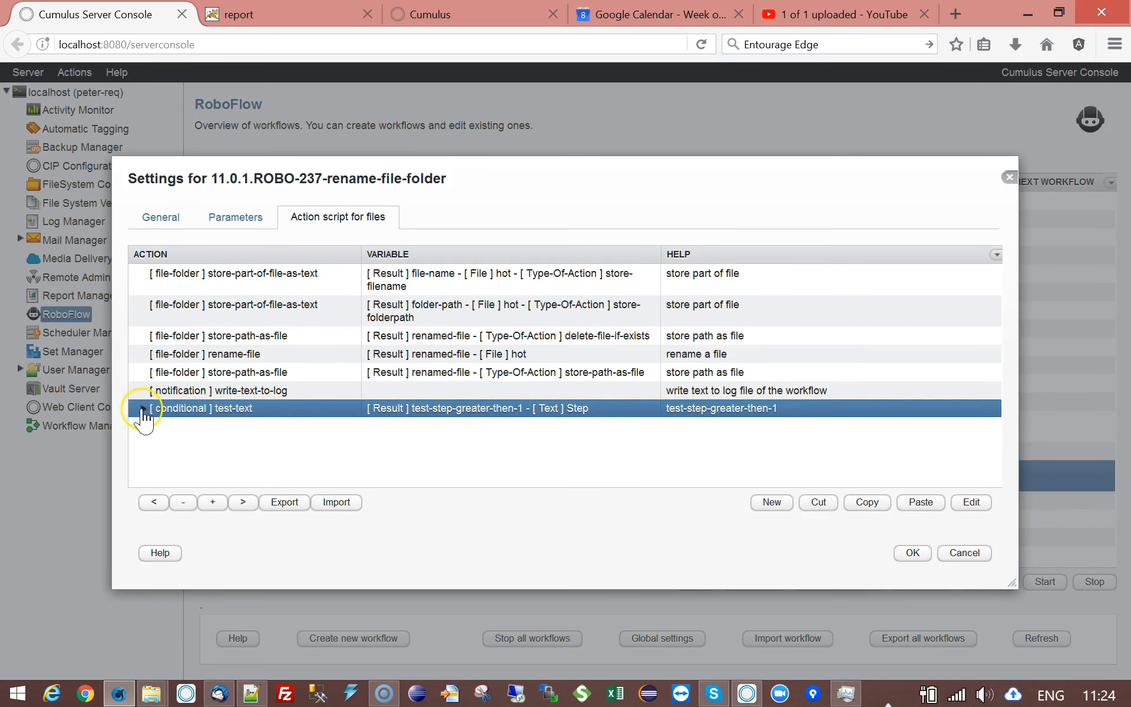
left_click(143, 408)
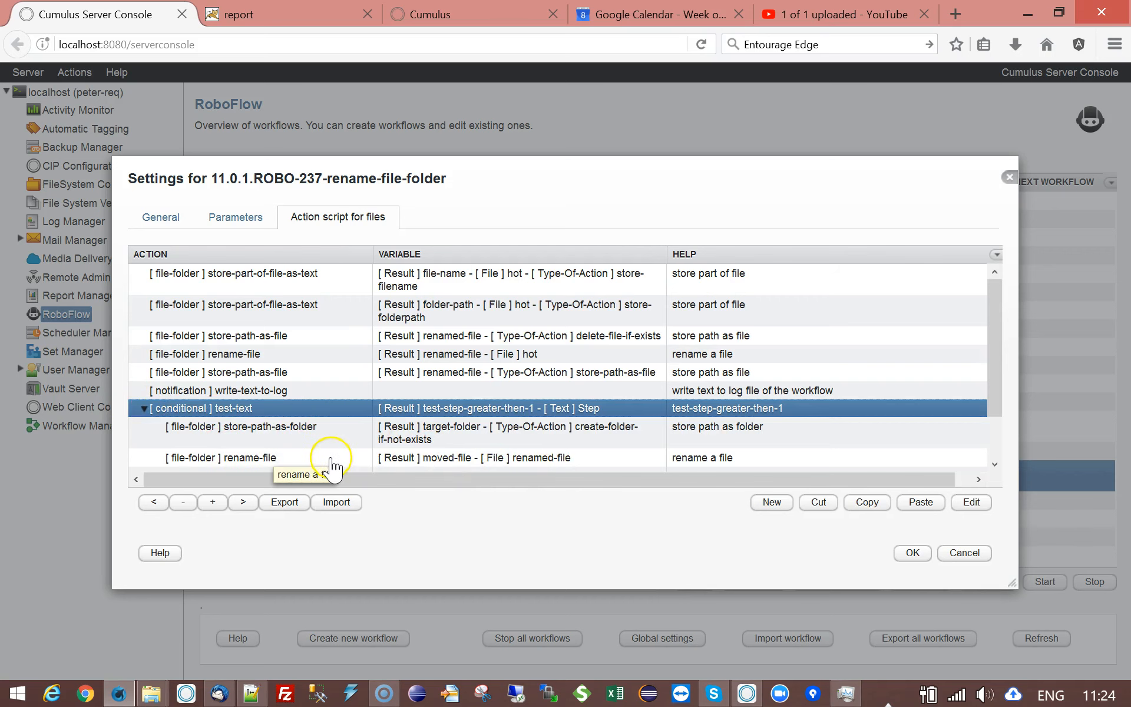
left_click(253, 463)
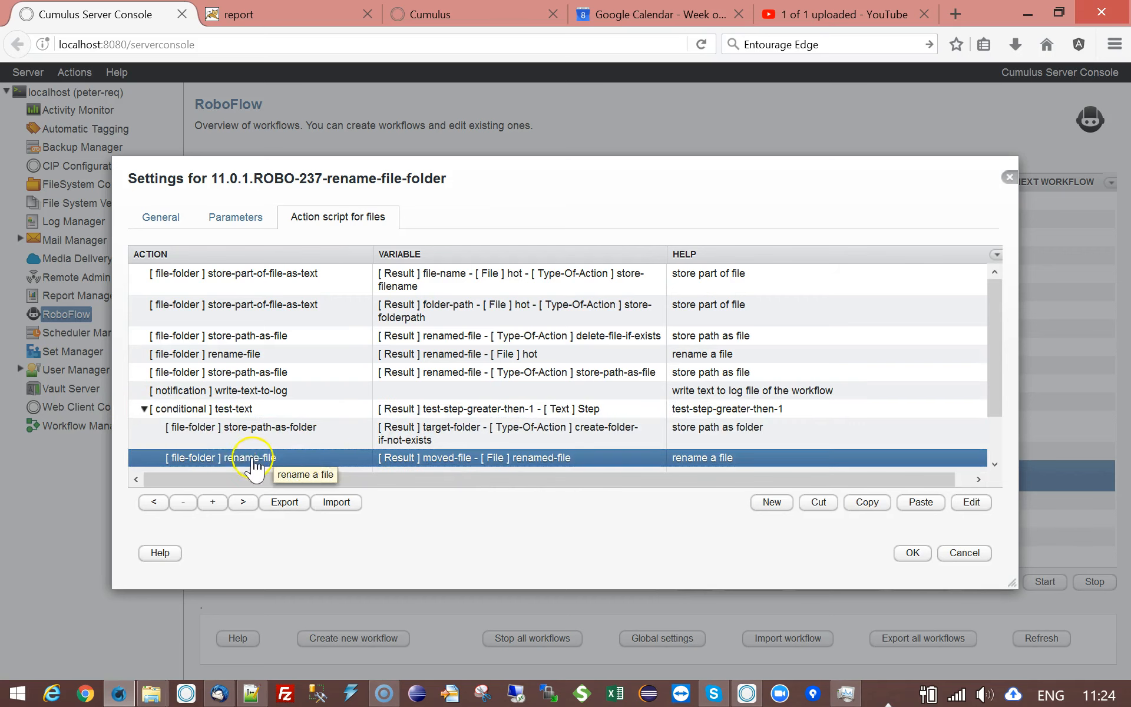
double_click(307, 460)
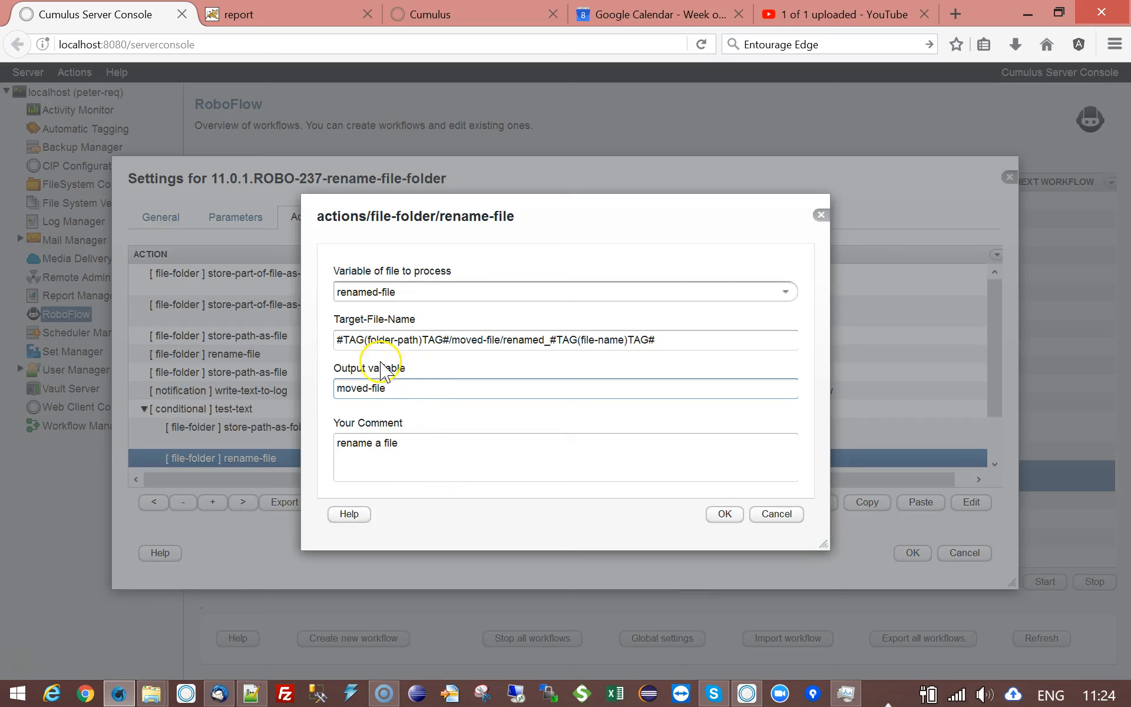
Examine the Target-File-Name path and its moved-file subfolder part, and close the action without changes
left_click_drag(339, 342, 681, 346)
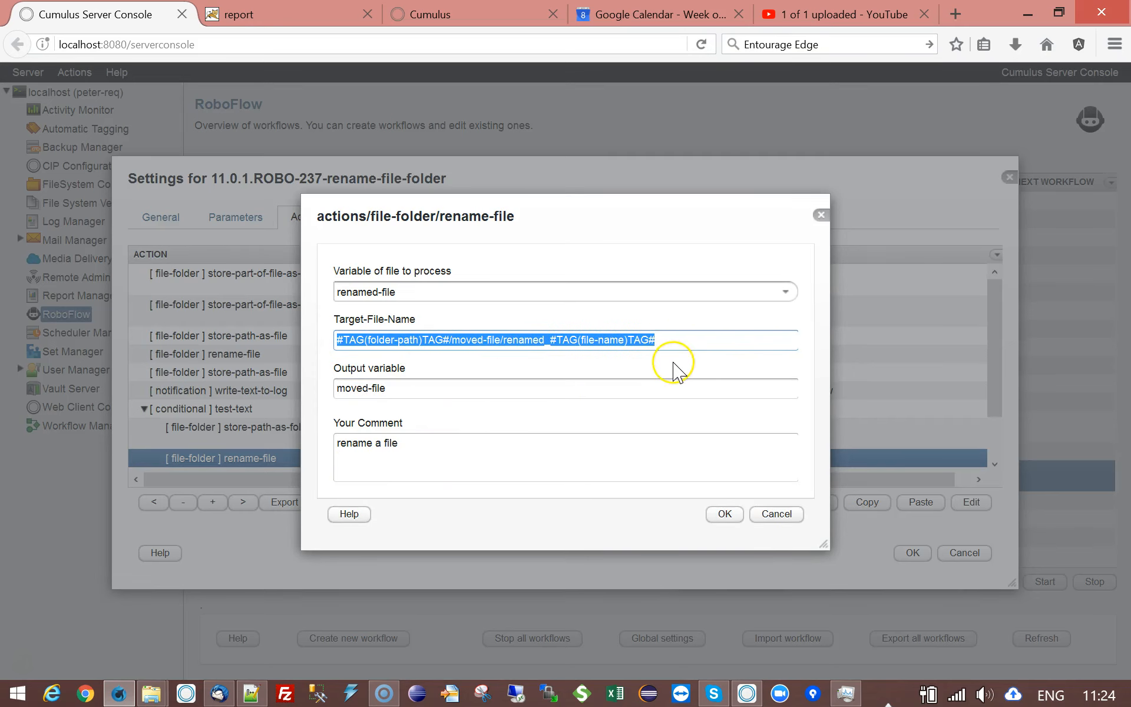
left_click(709, 386)
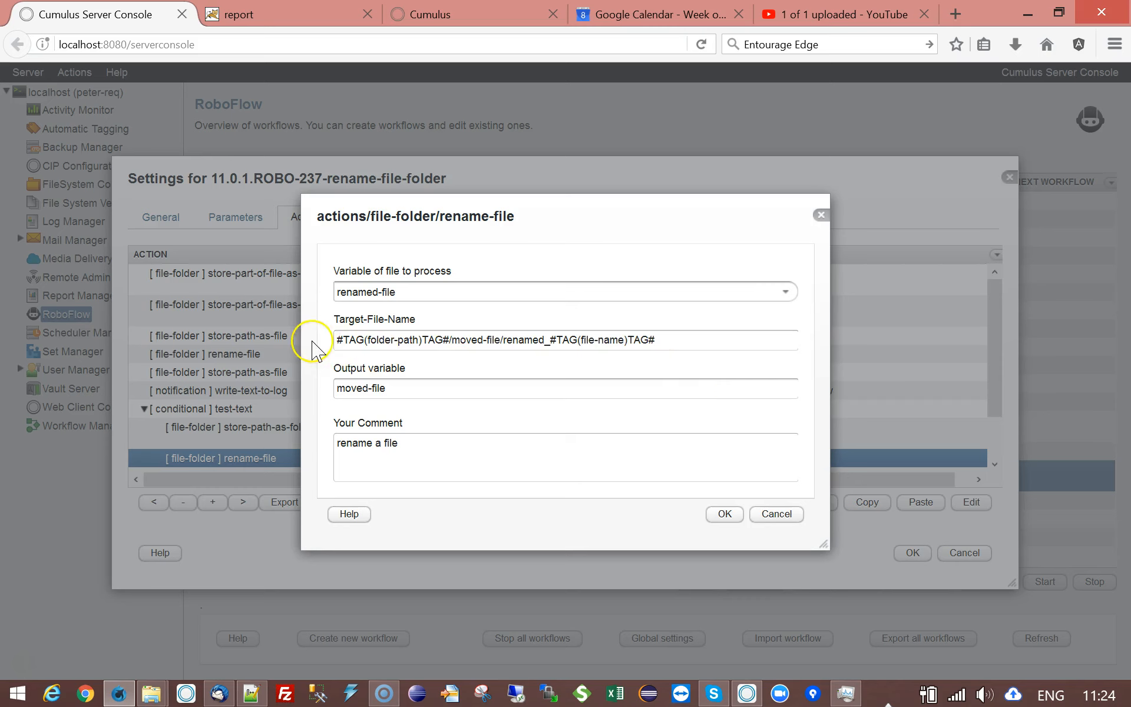
left_click(663, 381)
left_click(492, 345)
triple_click(454, 340)
left_click_drag(454, 340, 466, 366)
left_click(454, 340)
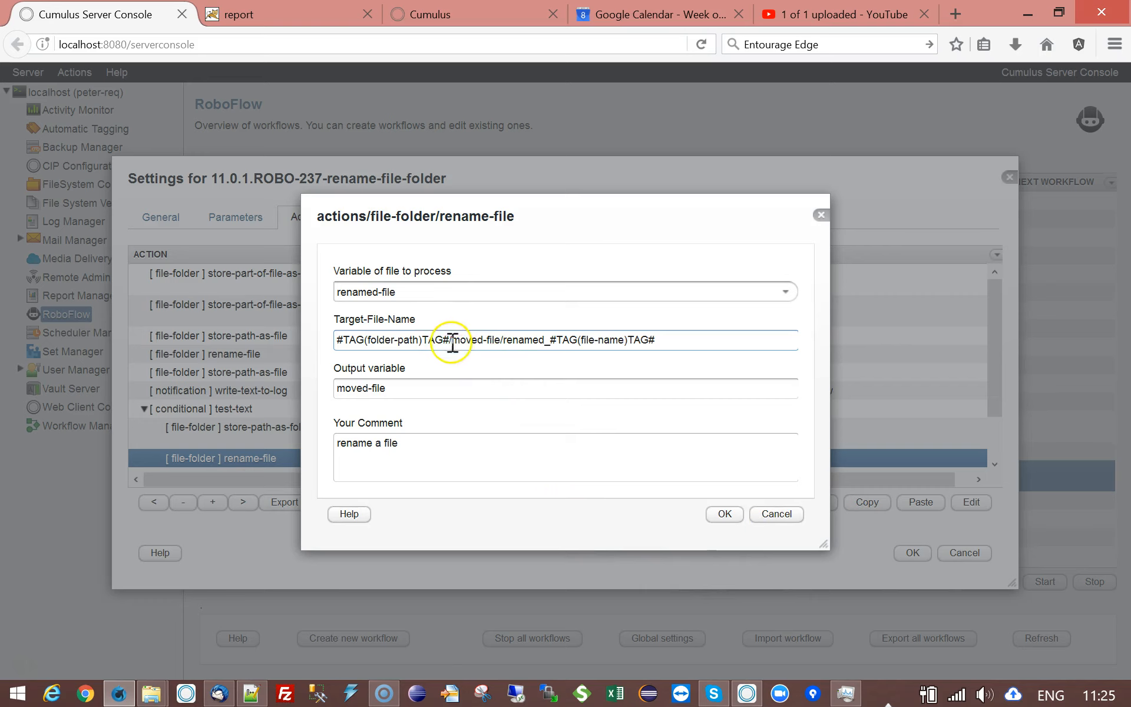
left_click_drag(453, 340, 501, 341)
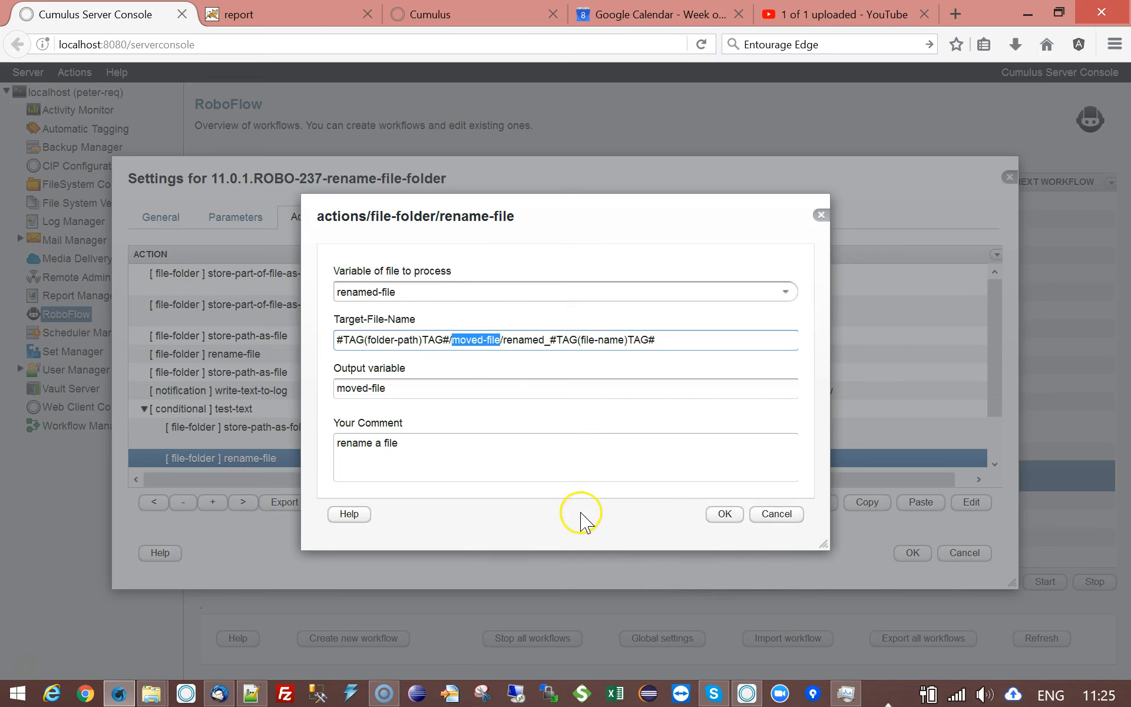
left_click(778, 517)
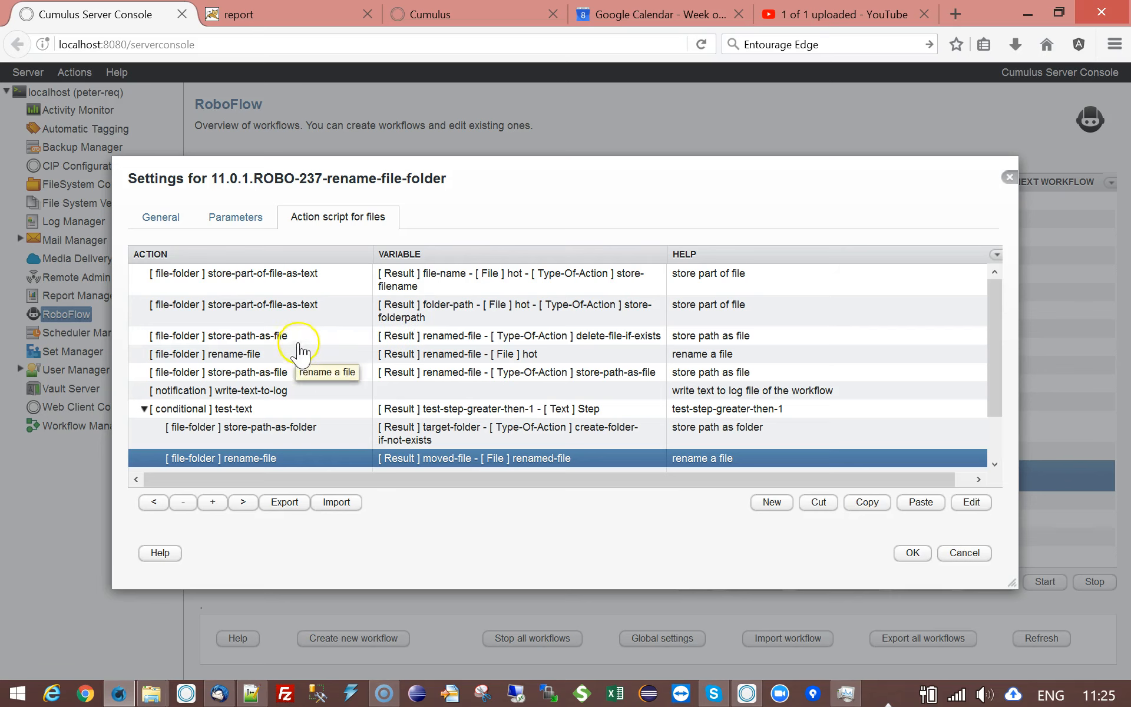
Review the top-level rename-file action and the delete-file-if-exists store-path-as-file action above it, closing both without changes
left_click(257, 336)
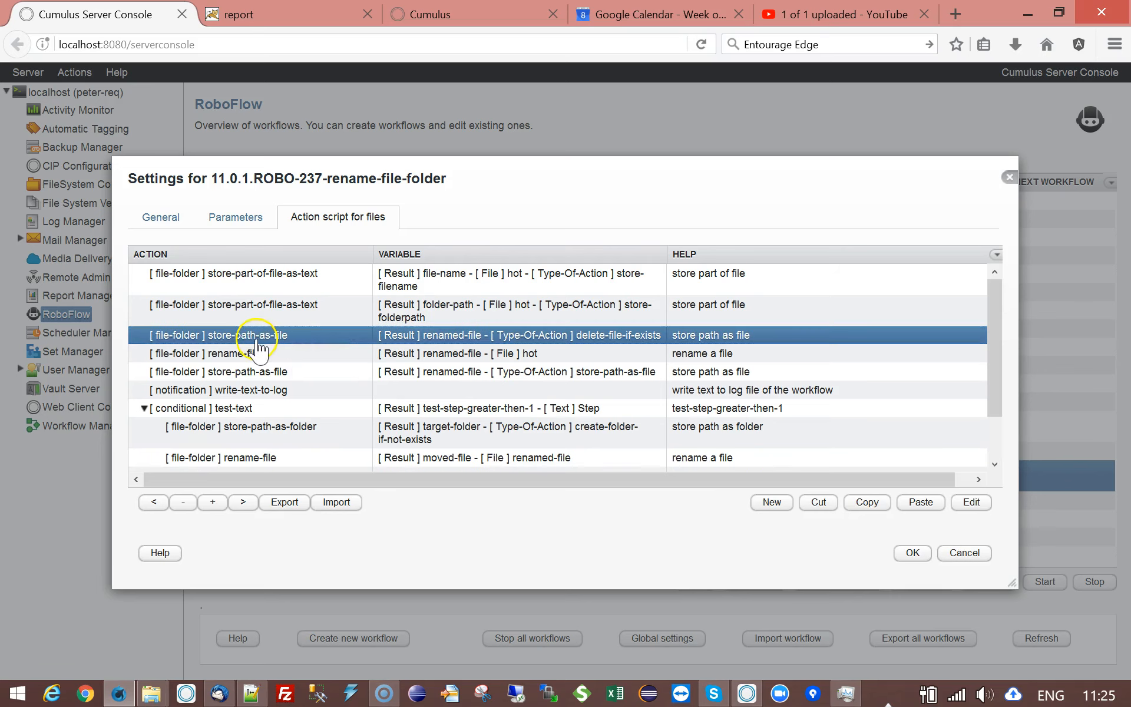
left_click(256, 352)
double_click(259, 353)
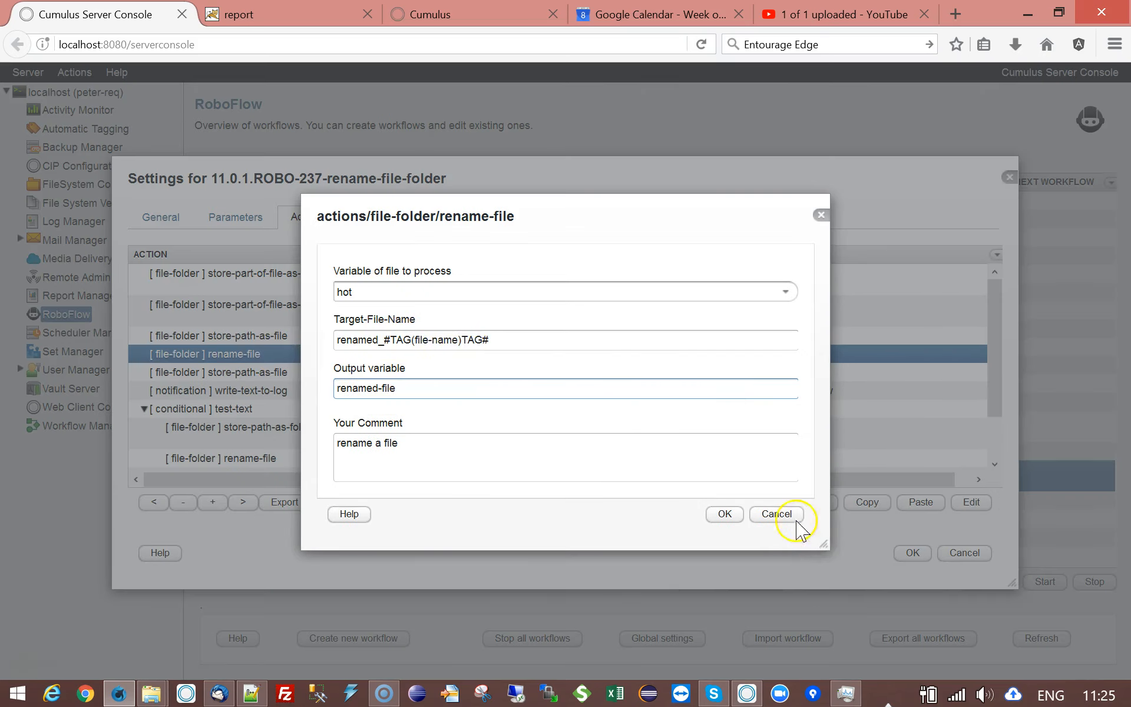
left_click(777, 513)
double_click(314, 337)
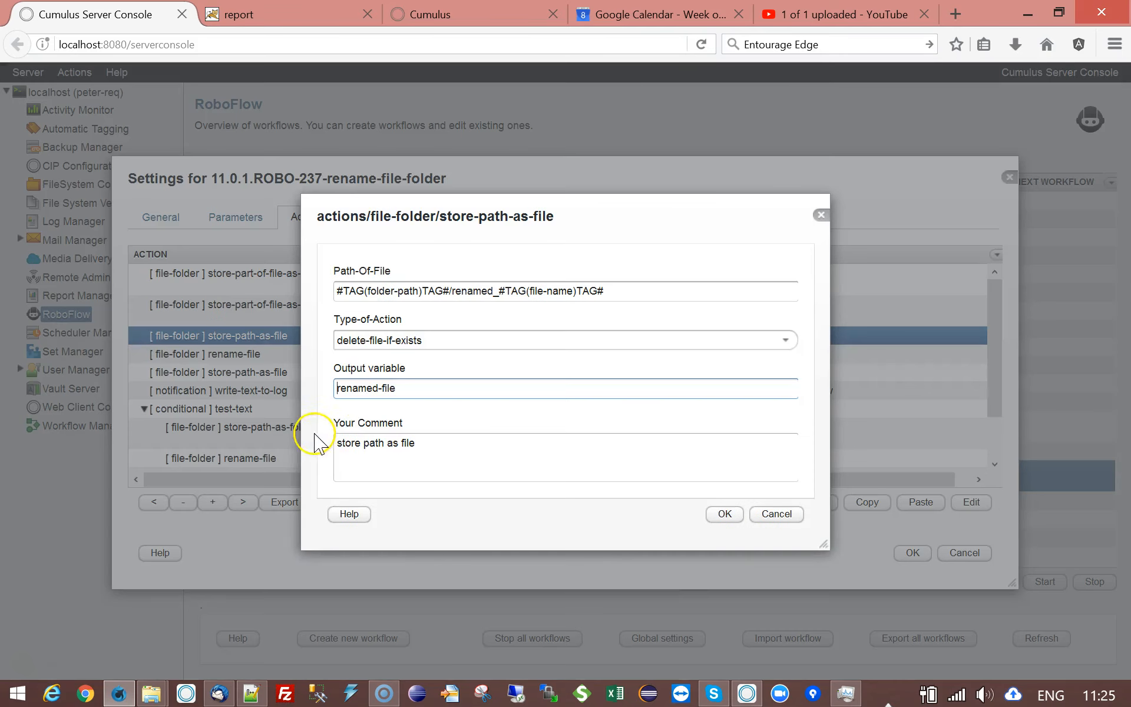
left_click(775, 514)
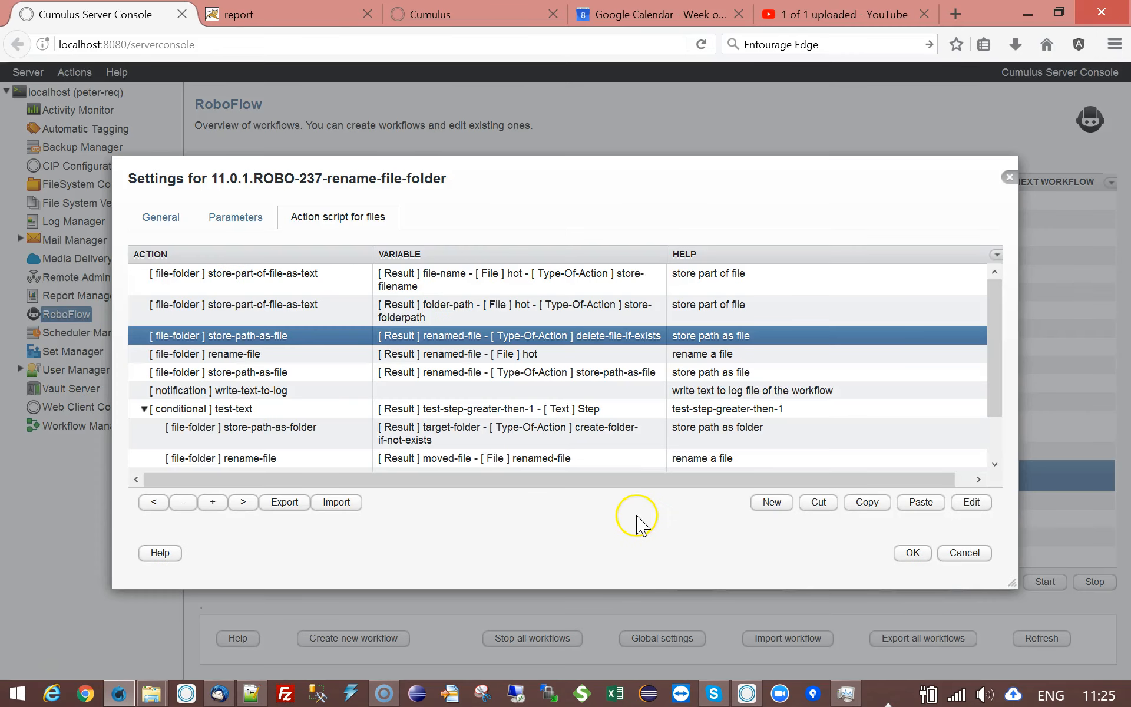
Review the store-path-as-folder and rename-file actions nested under the conditional test-text action, and save the workflow settings
left_click(457, 436)
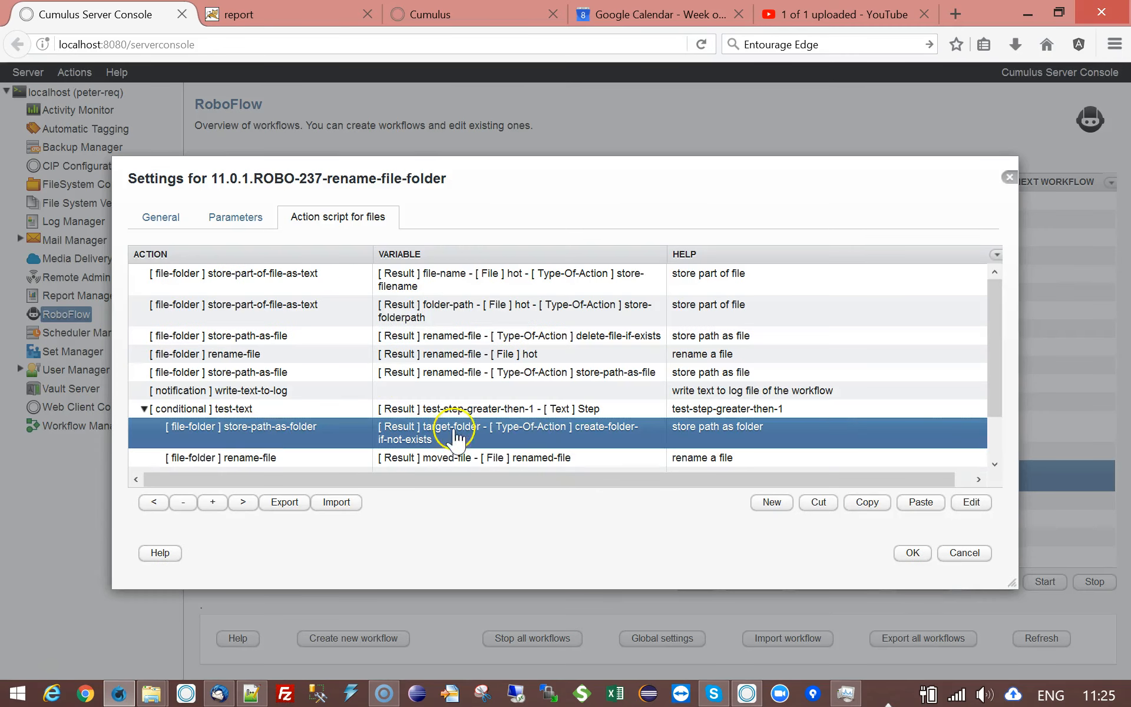
left_click_drag(994, 290, 1009, 373)
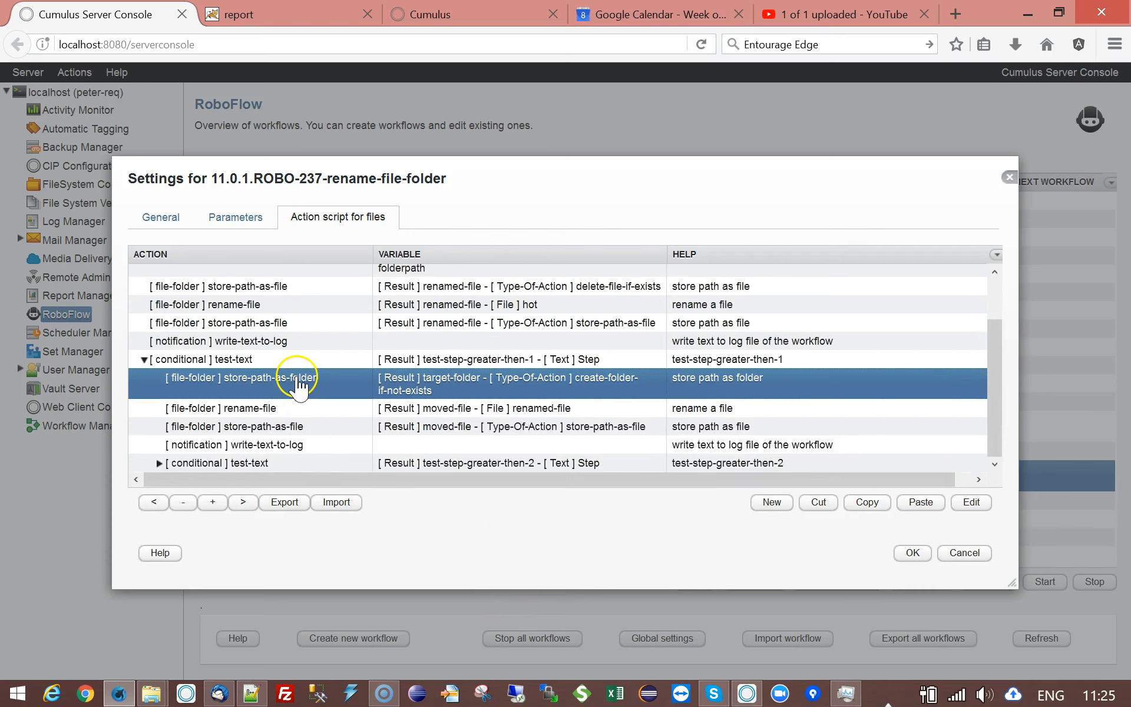
double_click(298, 383)
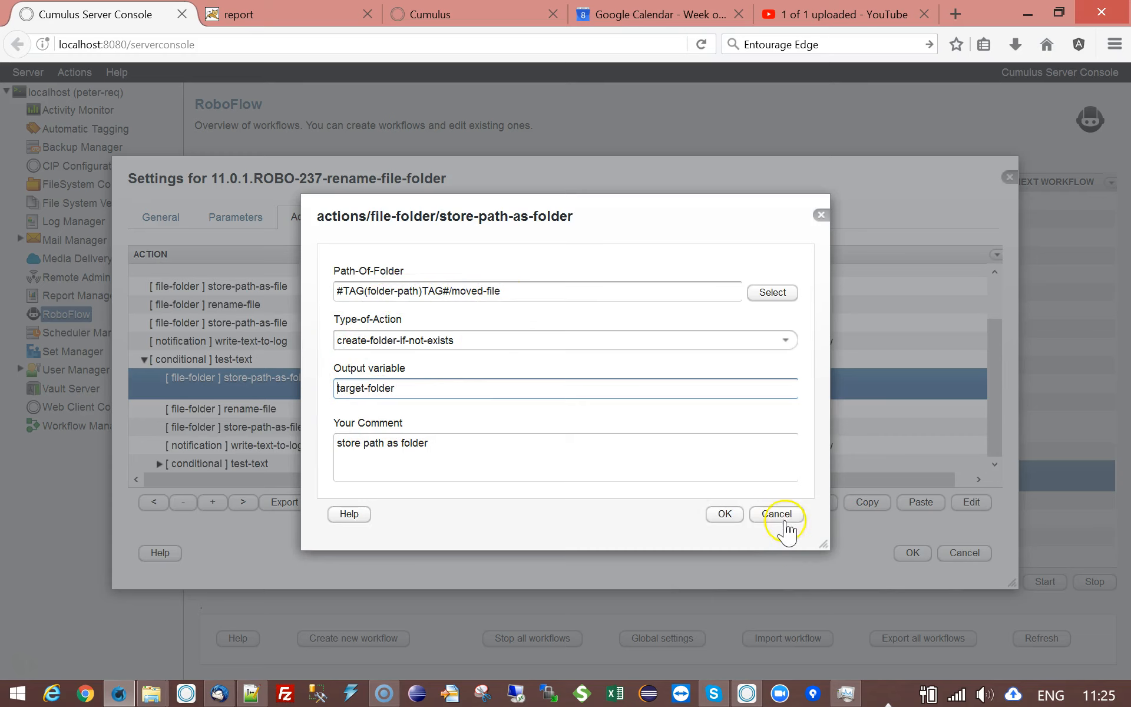
left_click(784, 519)
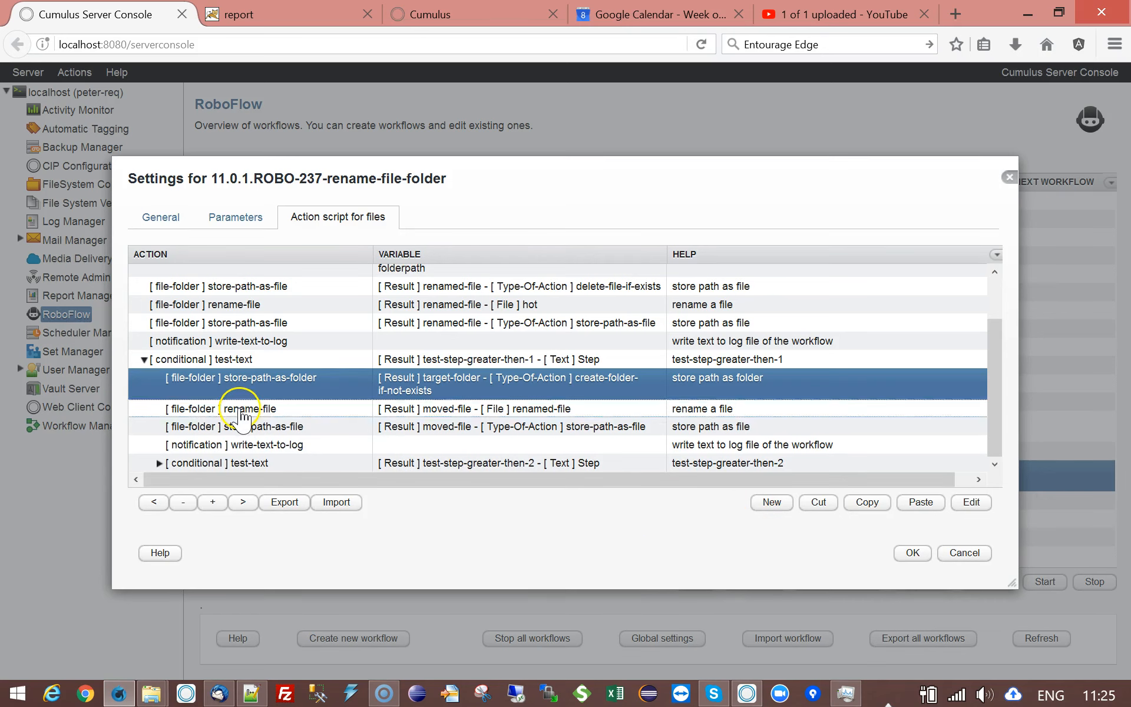
double_click(241, 410)
left_click(766, 513)
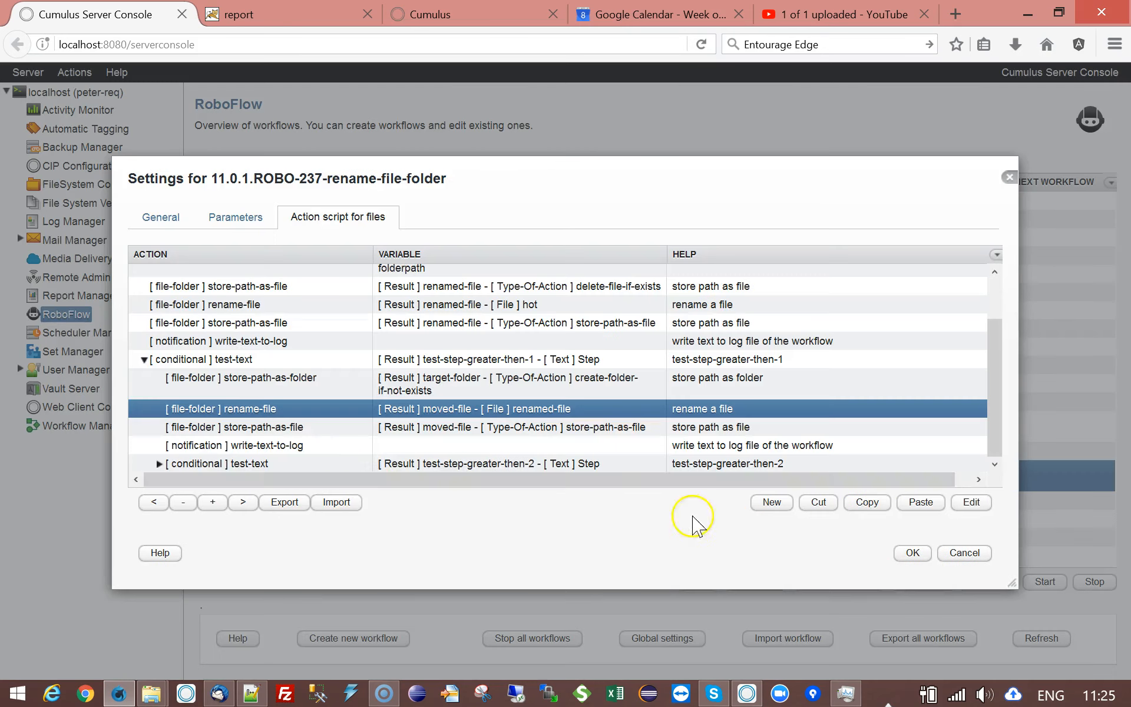
left_click(298, 388)
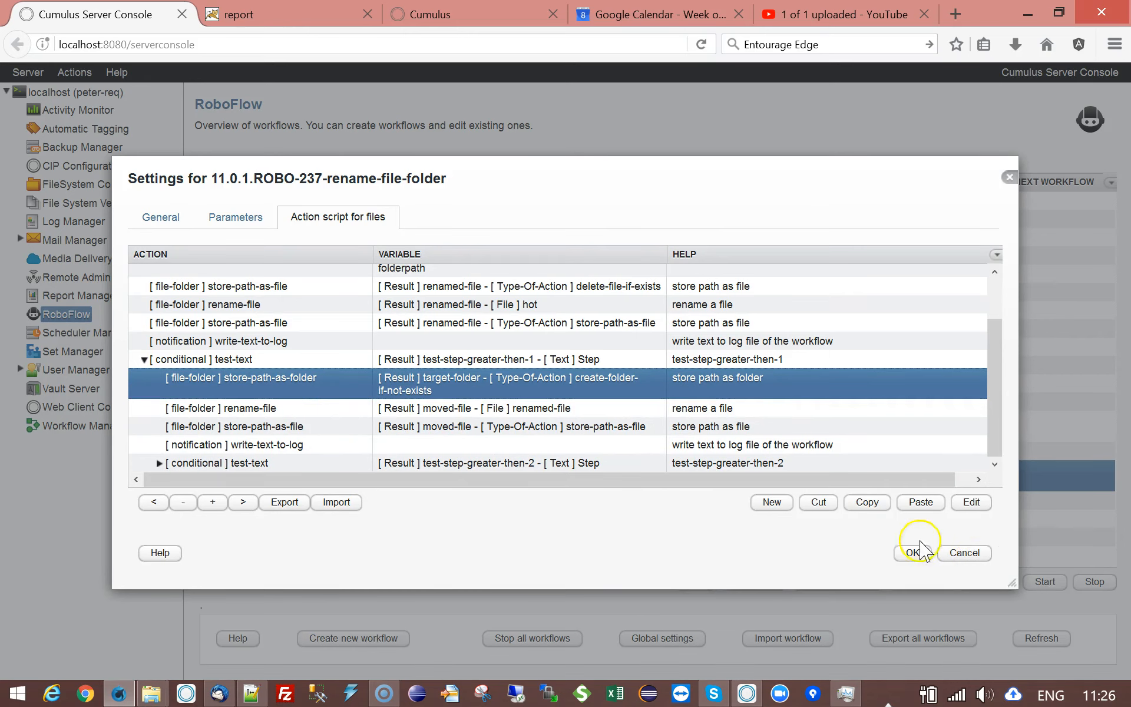
left_click(913, 555)
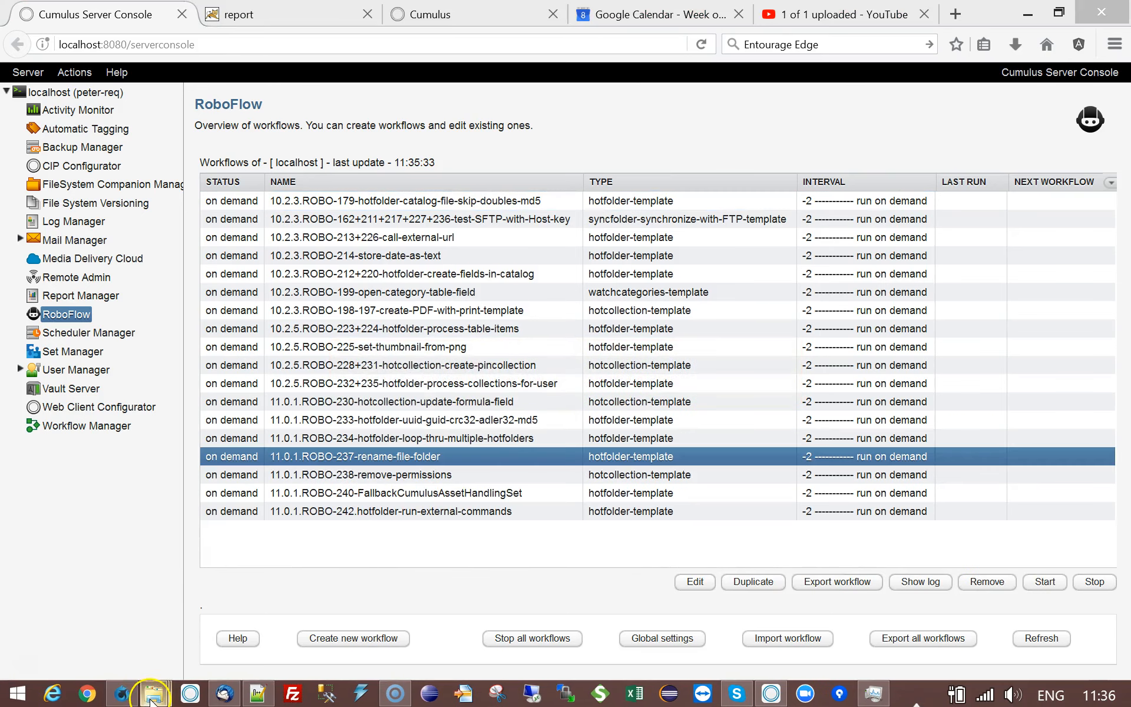
Check image.jpg in the drop-rename folder in File Explorer, and start the 11.0.1.ROBO-237-rename-file-folder workflow in the server console
mouse_move(151, 693)
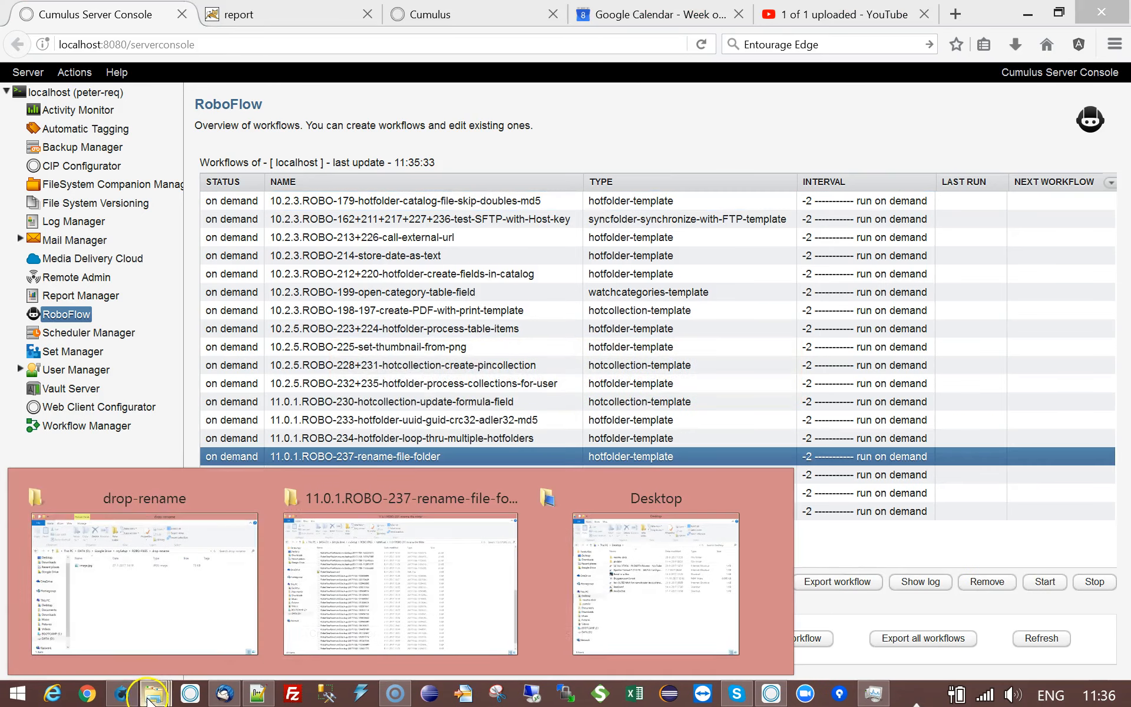
left_click(128, 618)
left_click(205, 201)
left_click(391, 411)
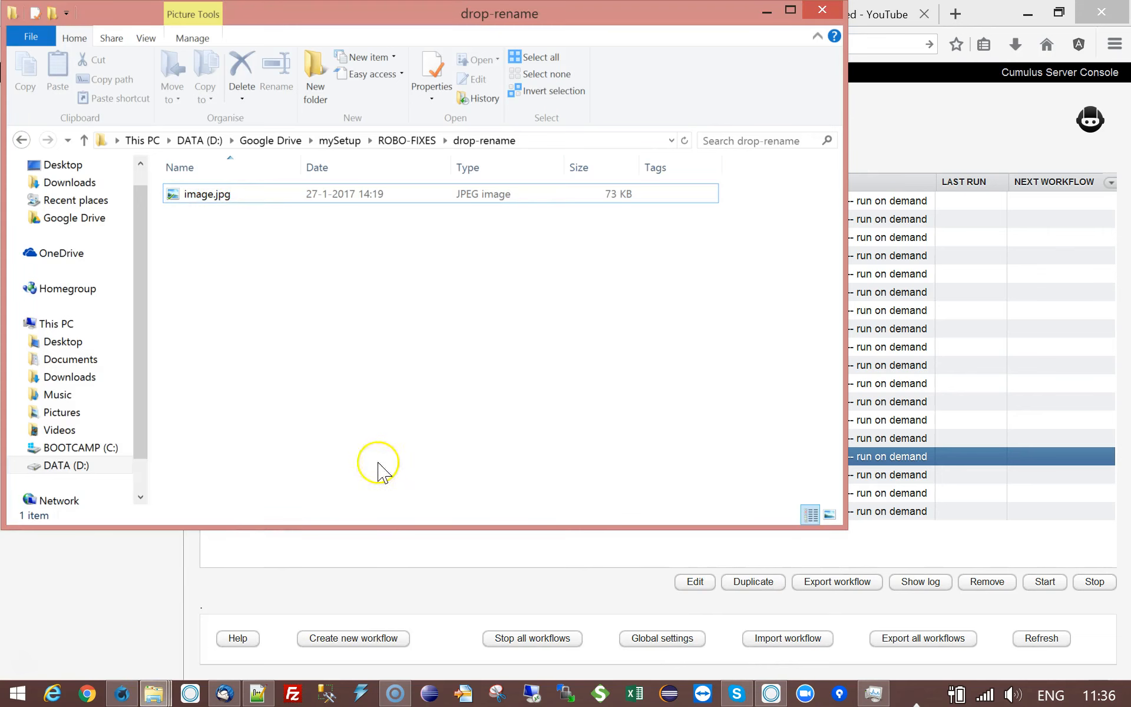
left_click(514, 589)
left_click(1044, 581)
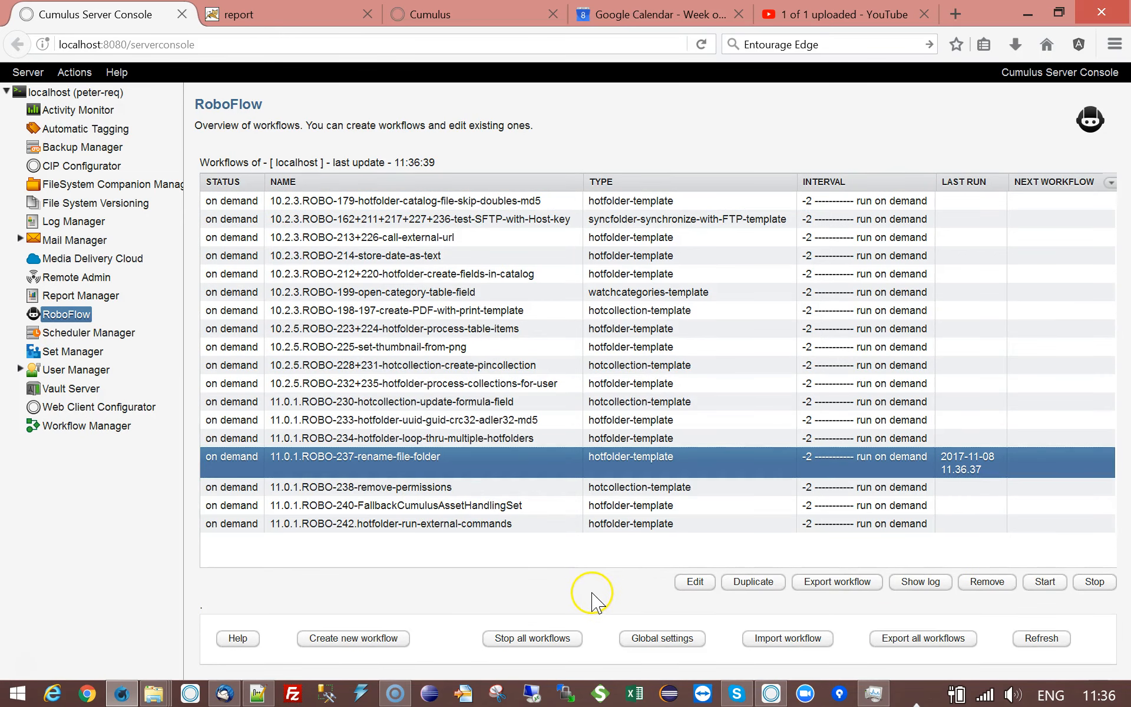
Examine the STEP1 renamed file and STEP 2 moved file paths in the workflow's log, and close the log
left_click(909, 592)
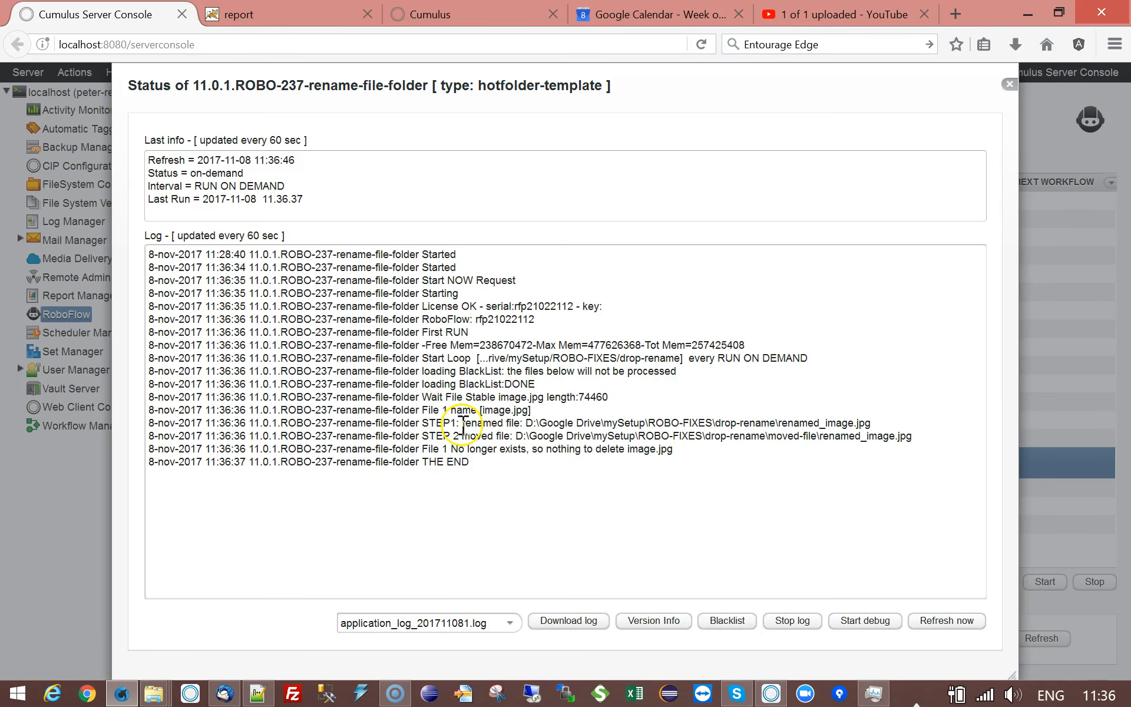
left_click(527, 418)
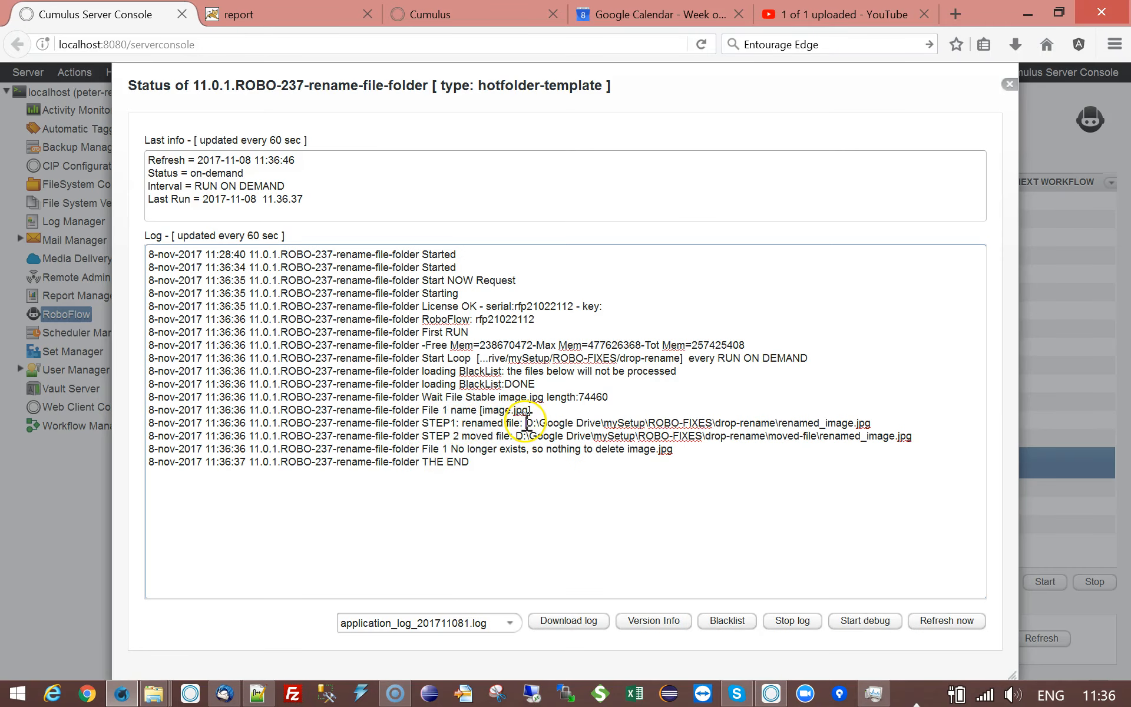
left_click(915, 424, "shift")
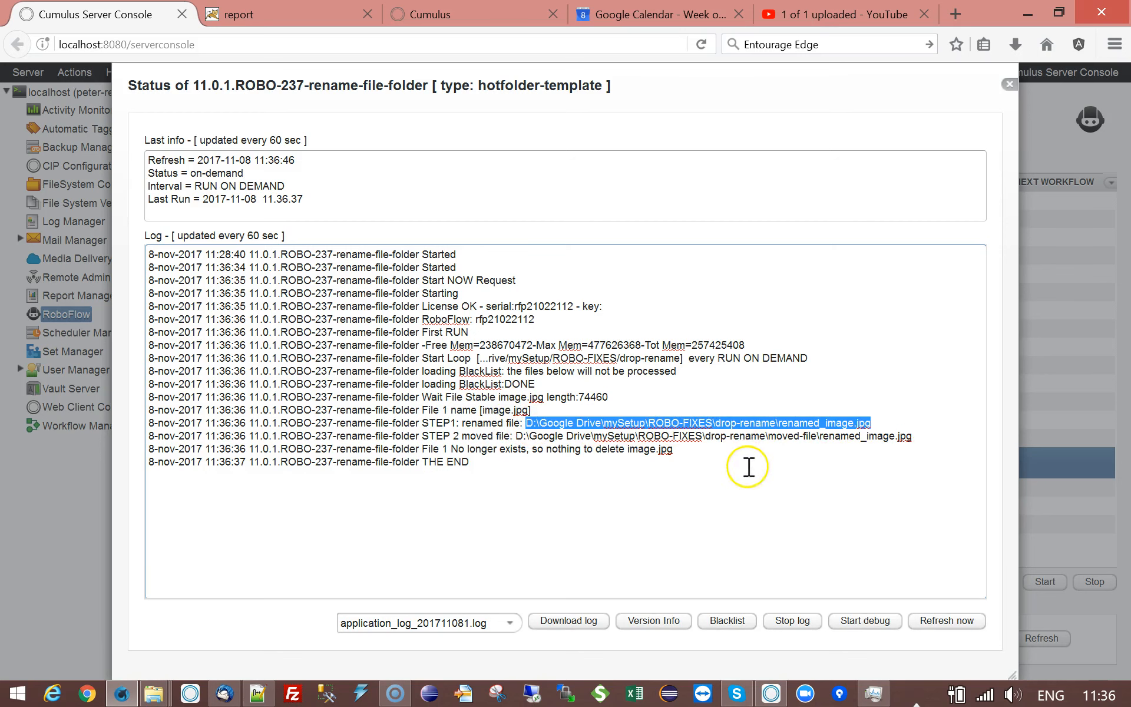
left_click(764, 434)
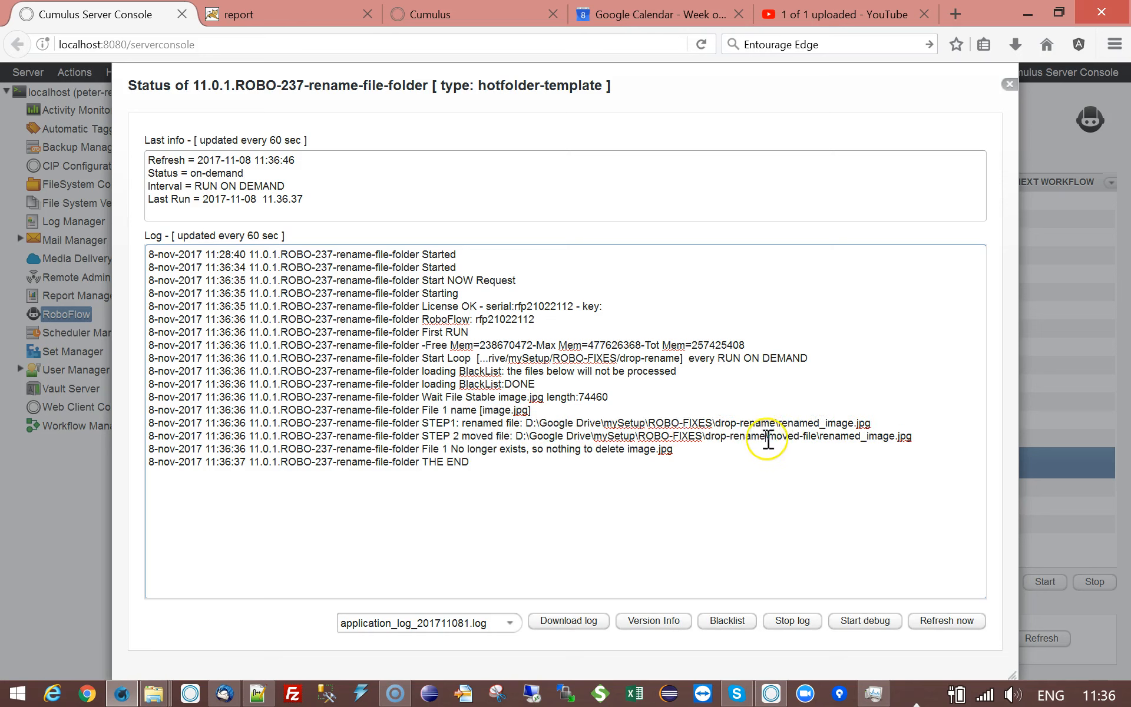
left_click_drag(768, 435, 929, 435)
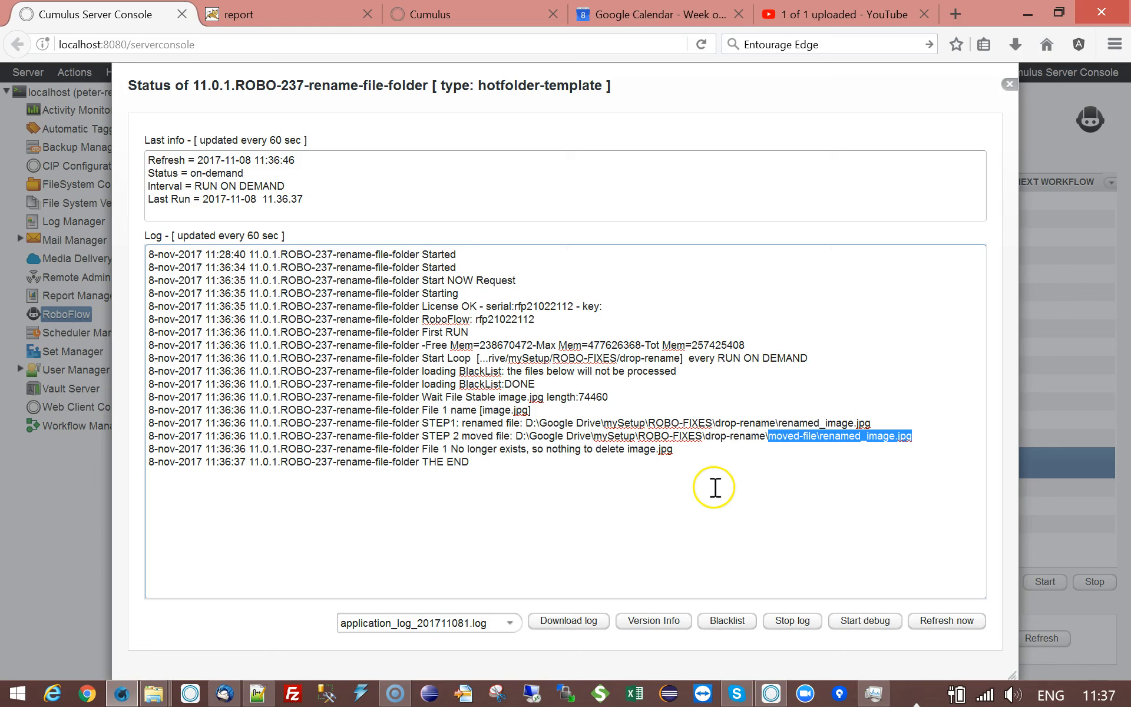
left_click(793, 436)
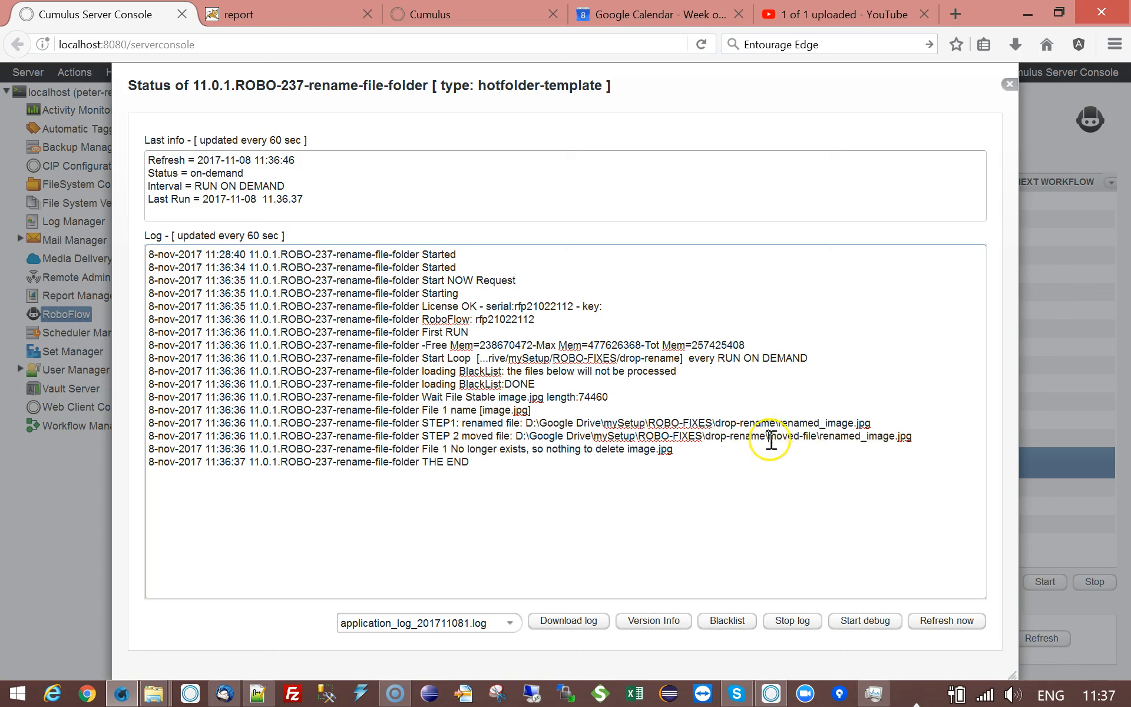
left_click_drag(769, 438, 912, 436)
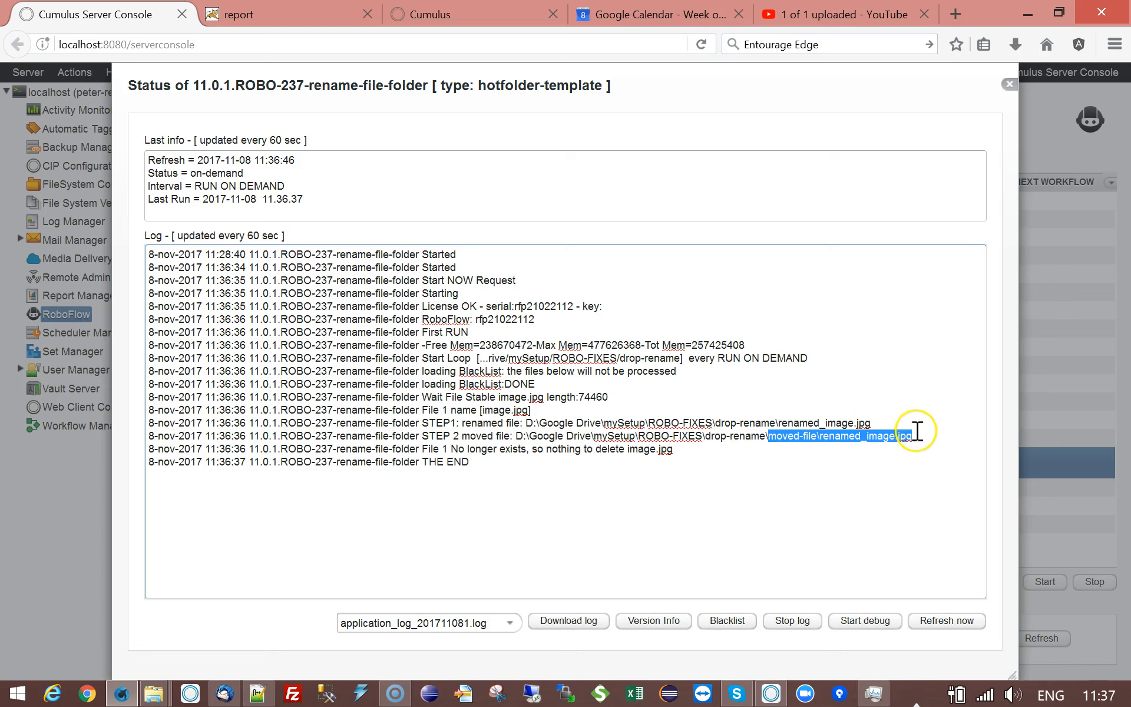
left_click(771, 439)
left_click_drag(770, 439, 934, 430)
left_click(923, 439)
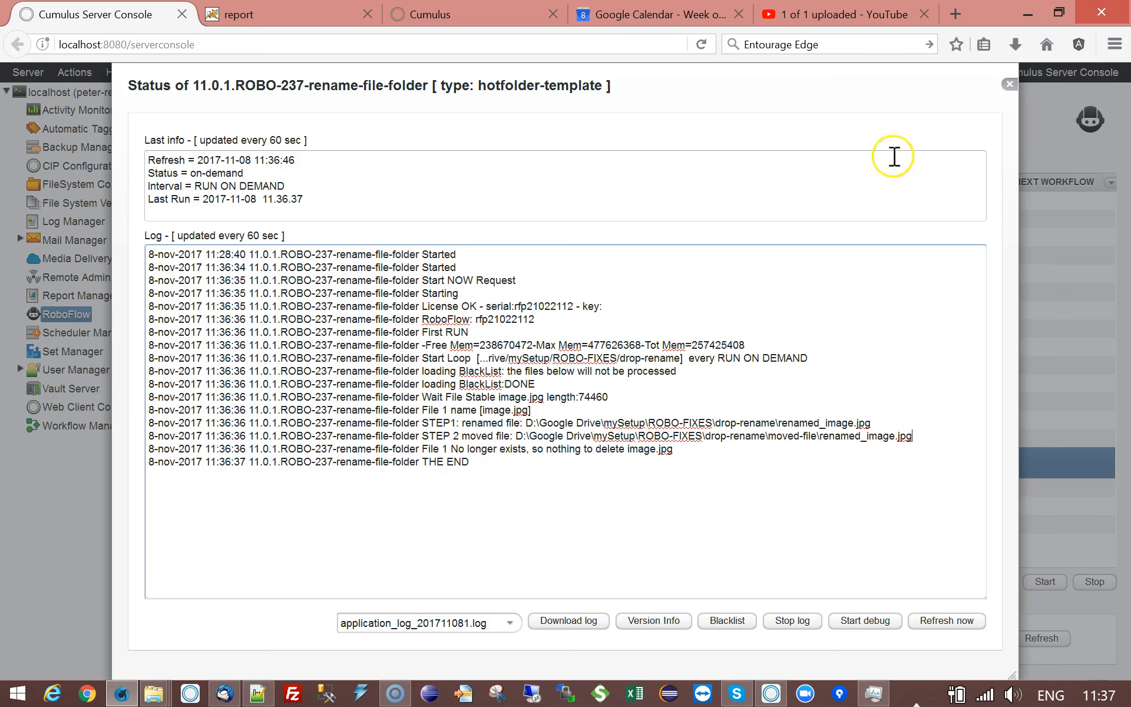
left_click(1009, 88)
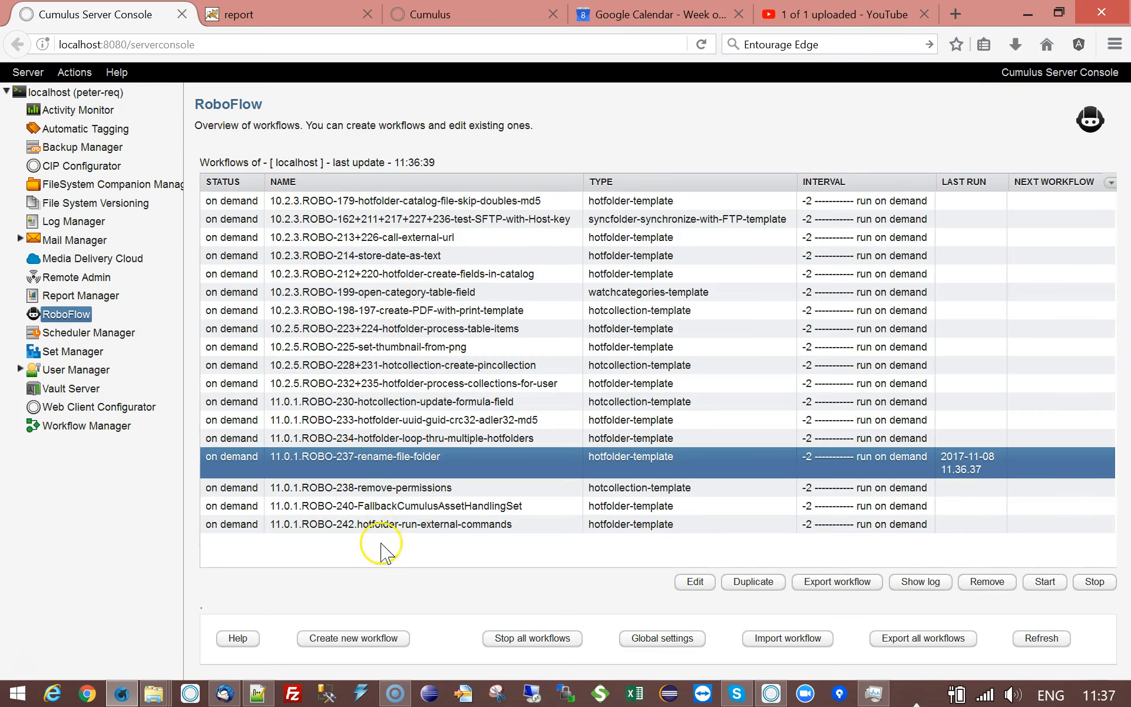
Move renamed_image.jpg from the moved-file subfolder back to the drop-rename folder in File Explorer
mouse_move(154, 694)
left_click(136, 589)
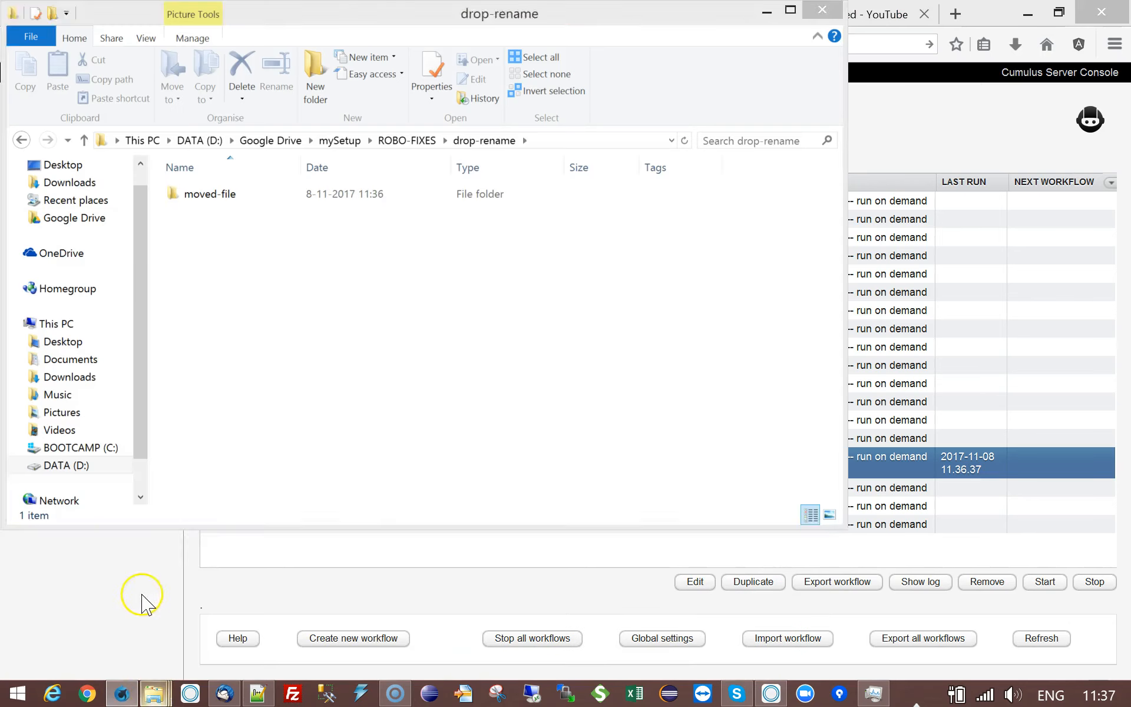
left_click(176, 198)
double_click(175, 197)
left_click(172, 195)
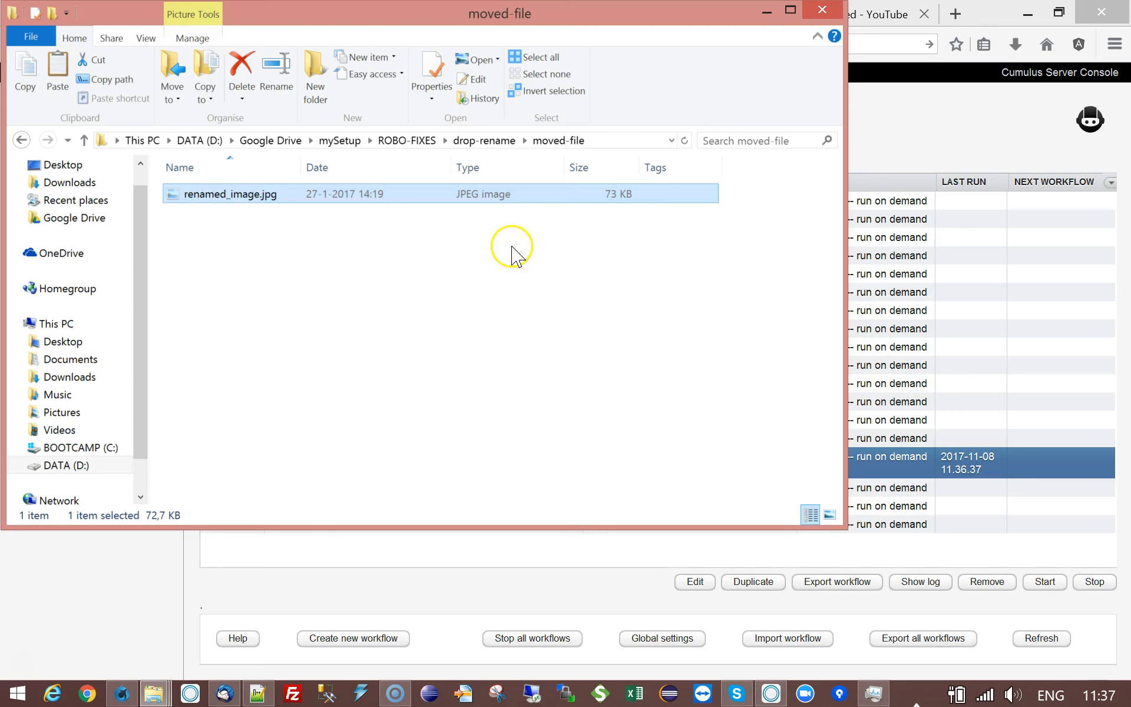
left_click(464, 142)
left_click(255, 255)
key("ctrl+v")
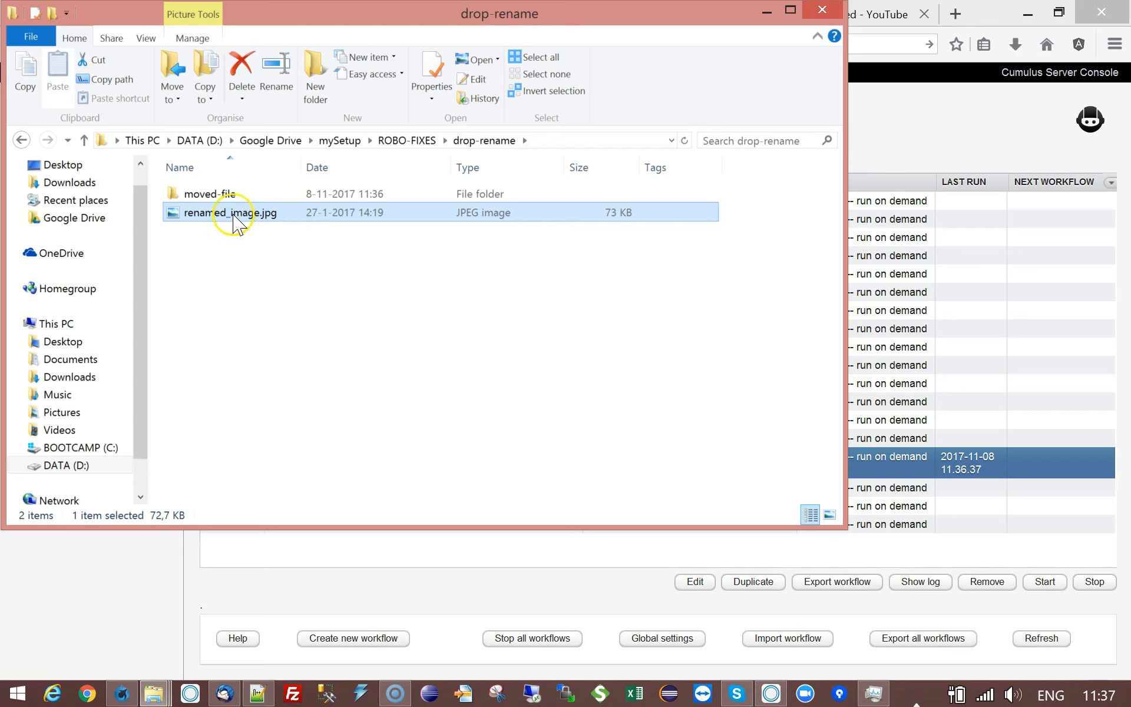
Rename renamed_image.jpg in the drop-rename folder to image.jpg
left_click(231, 217)
key("BackSpace")
key("BackSpace")
key("BackSpace")
key("BackSpace")
key("BackSpace")
key("BackSpace")
key("BackSpace")
key("Return")
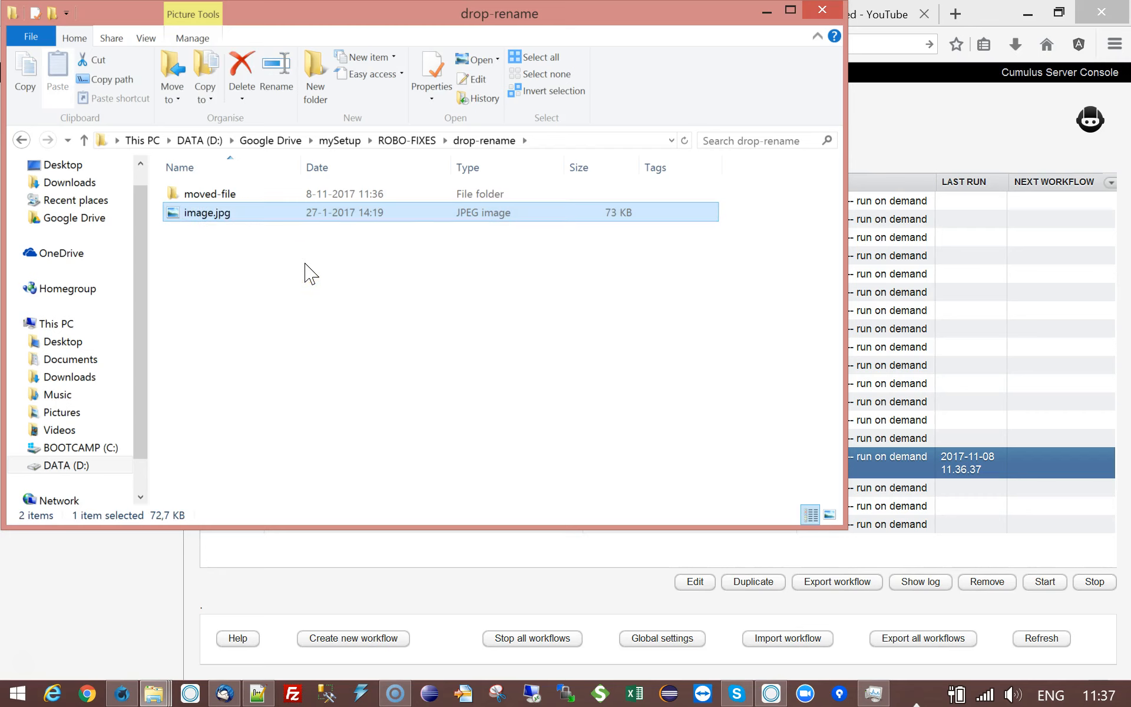
Delete the moved-file subfolder from the drop-rename folder
left_click(178, 197)
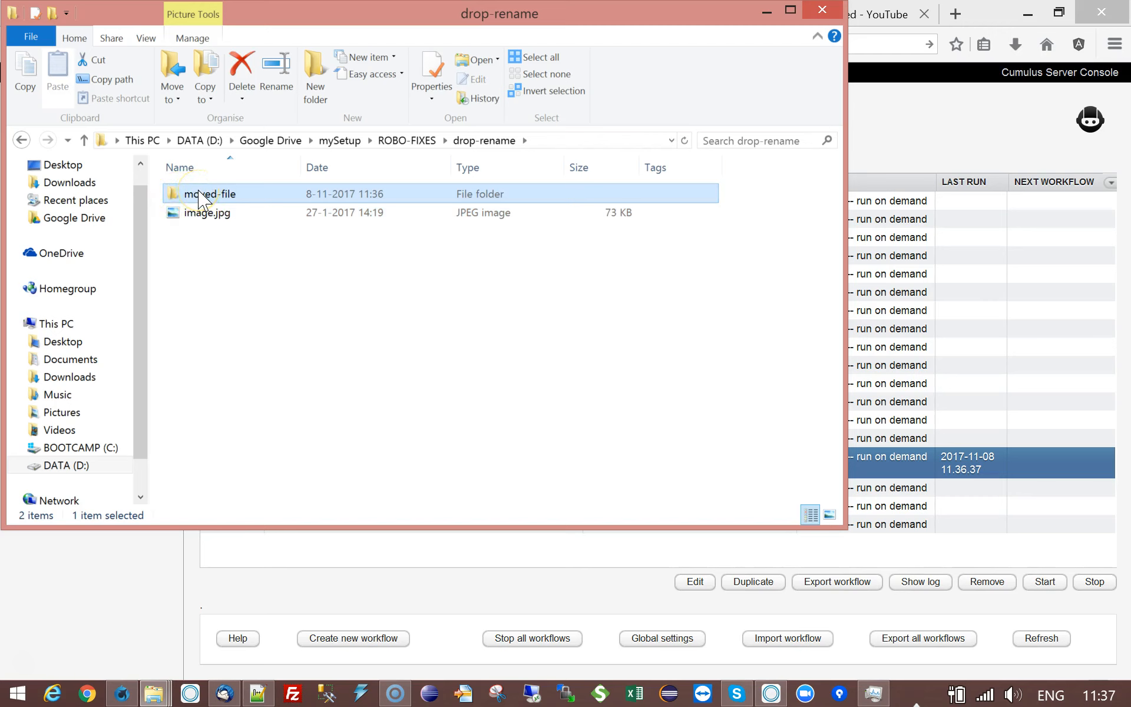
key("Delete")
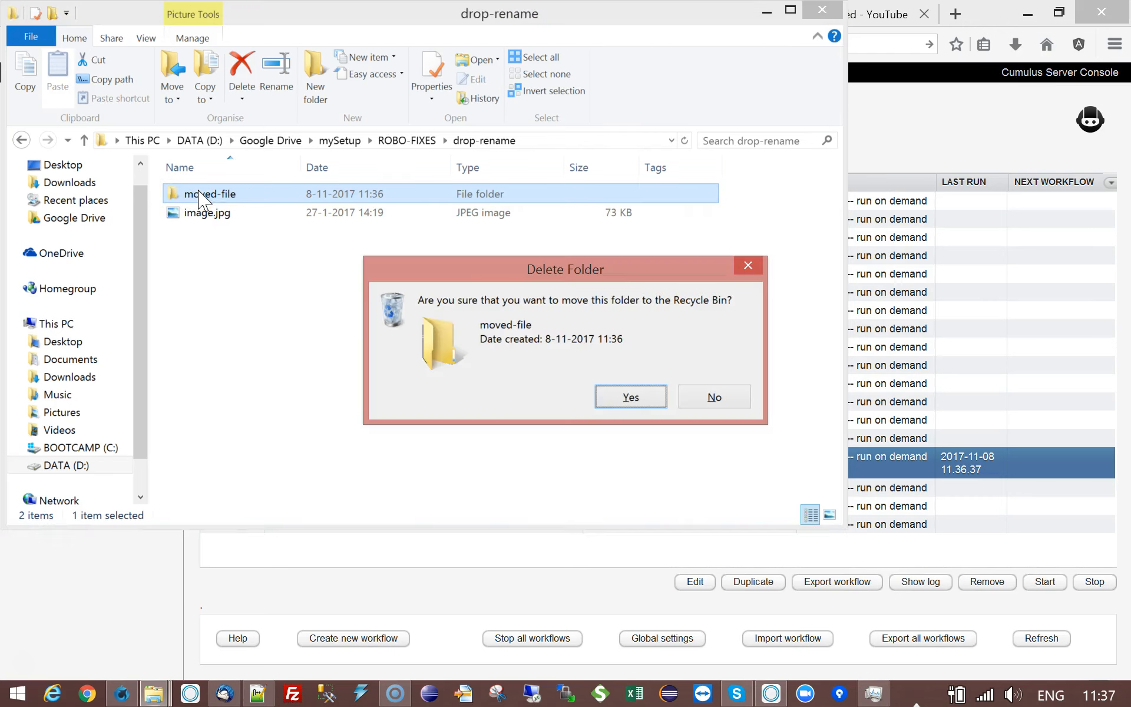
left_click(638, 396)
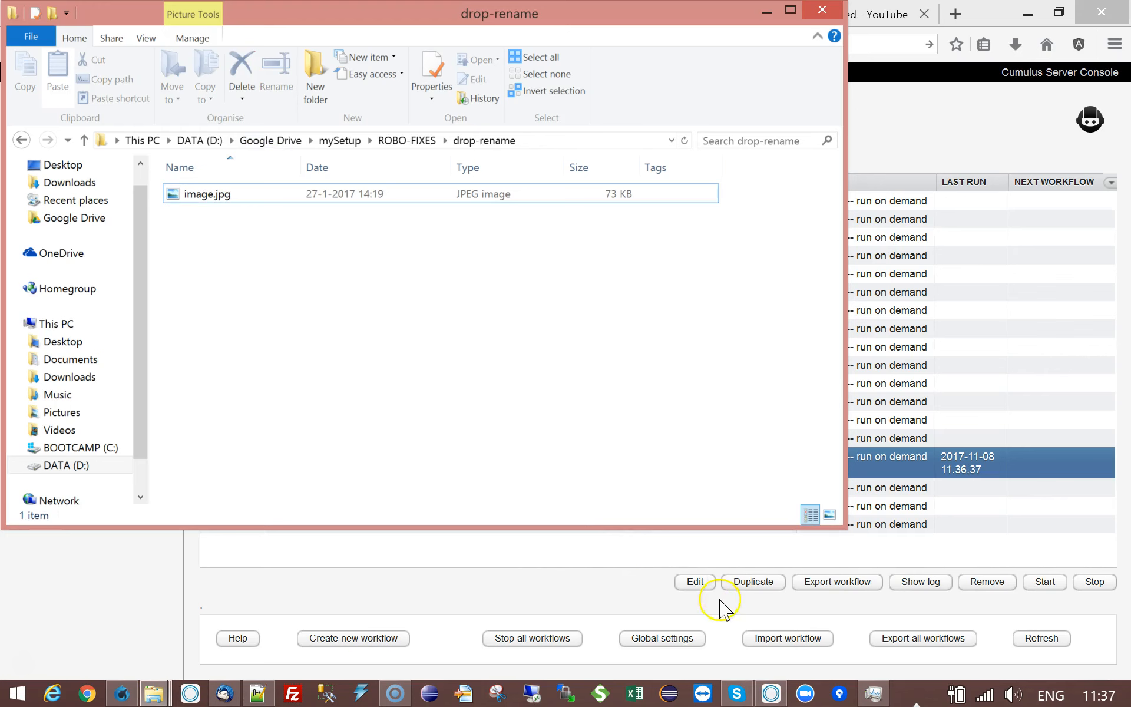
Return to the RoboFlow overview and set the Step parameter of the 11.0.1.ROBO-237-rename-file-folder workflow to rename-folder
left_click(533, 569)
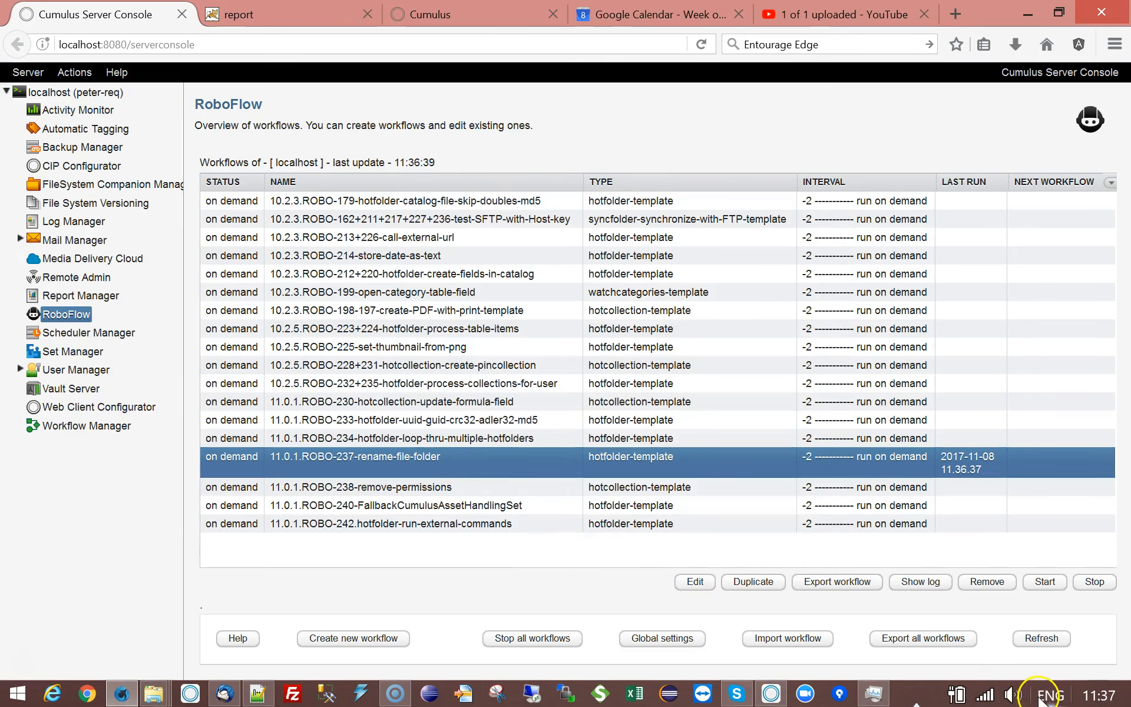
left_click(915, 703)
left_click(916, 702)
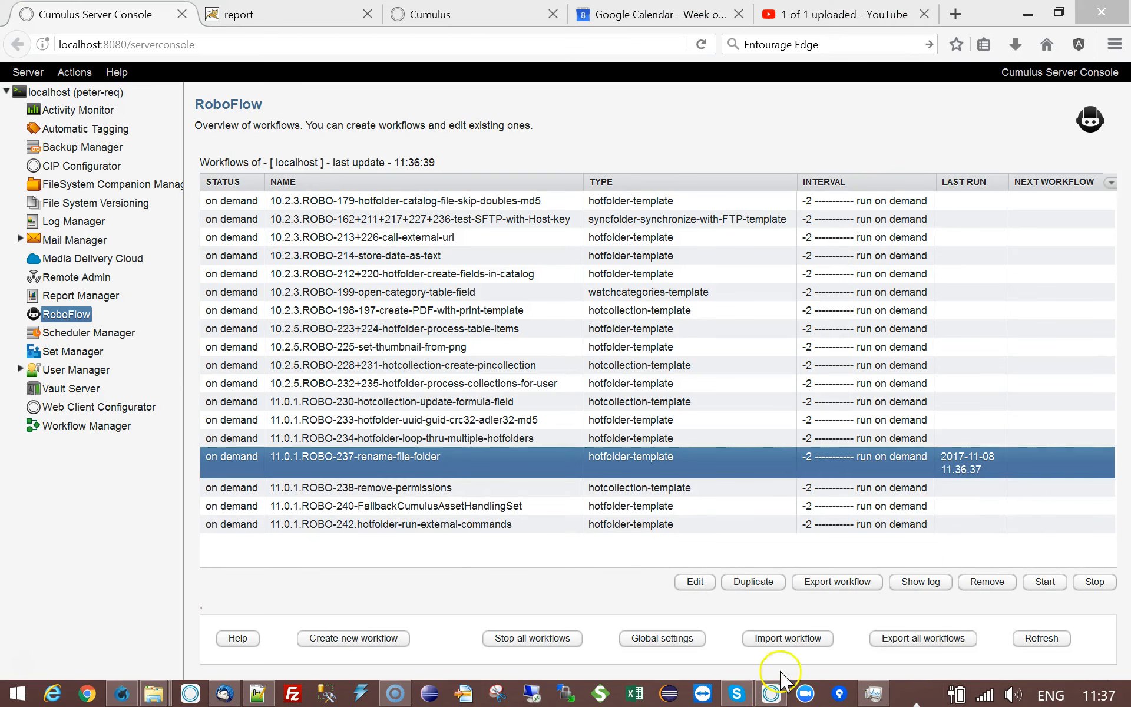
left_click(408, 465)
double_click(409, 465)
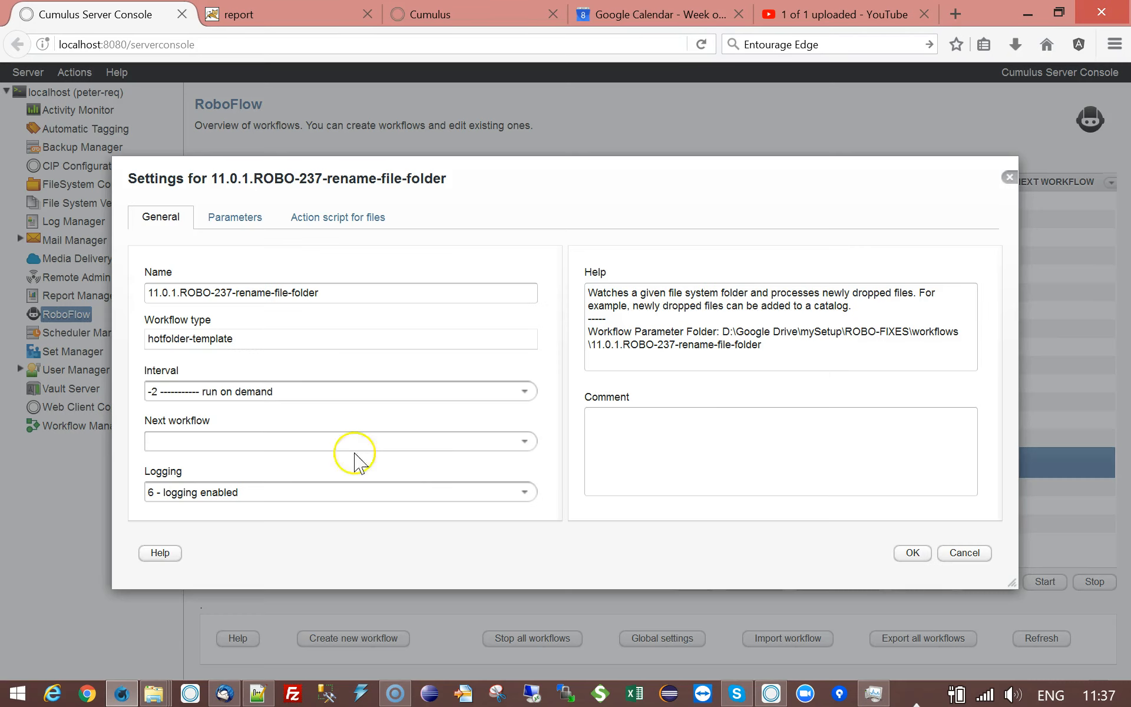
left_click(235, 217)
double_click(434, 404)
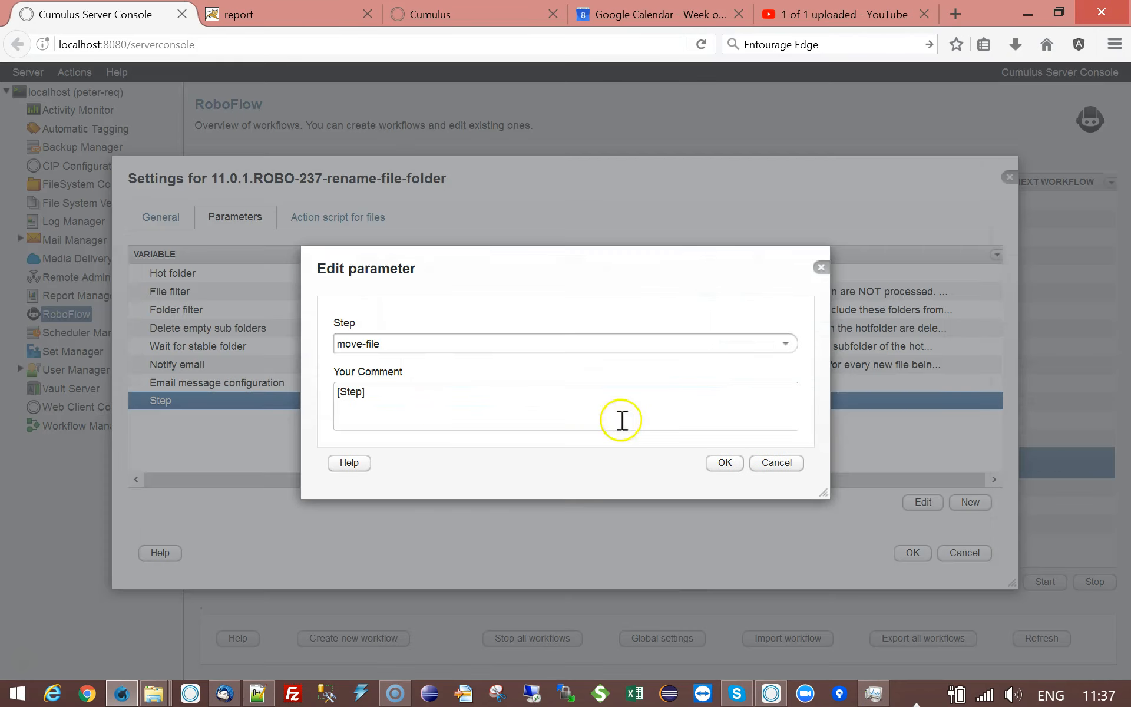
left_click(785, 345)
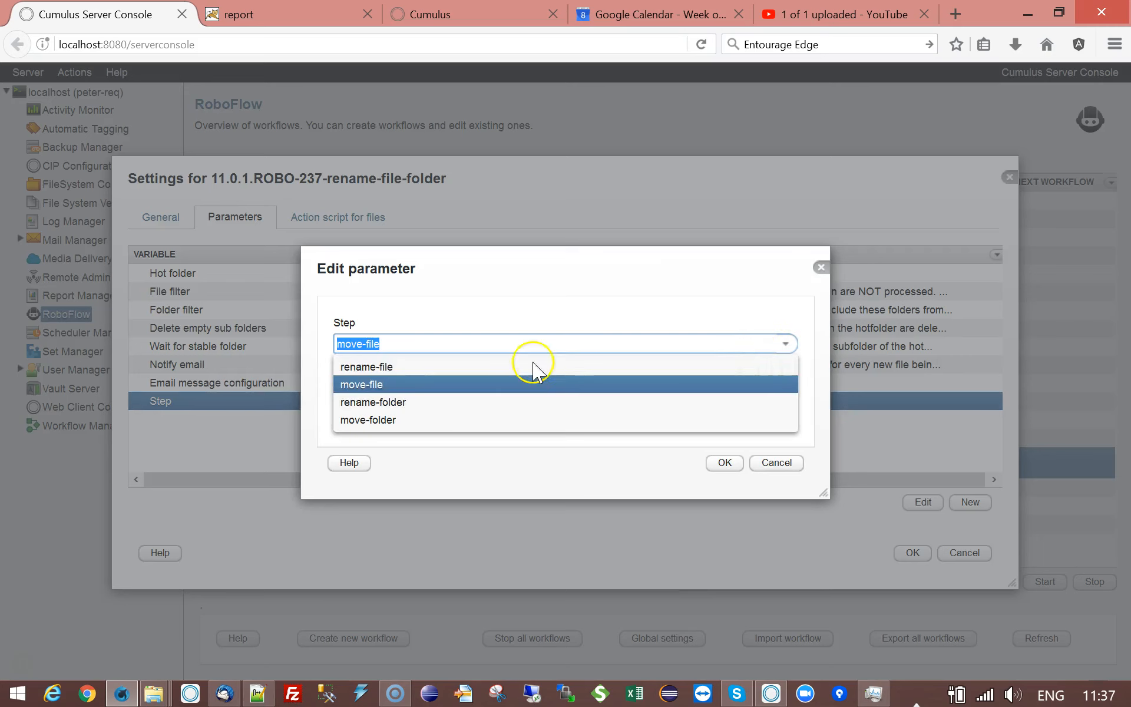
left_click(337, 400)
left_click(723, 465)
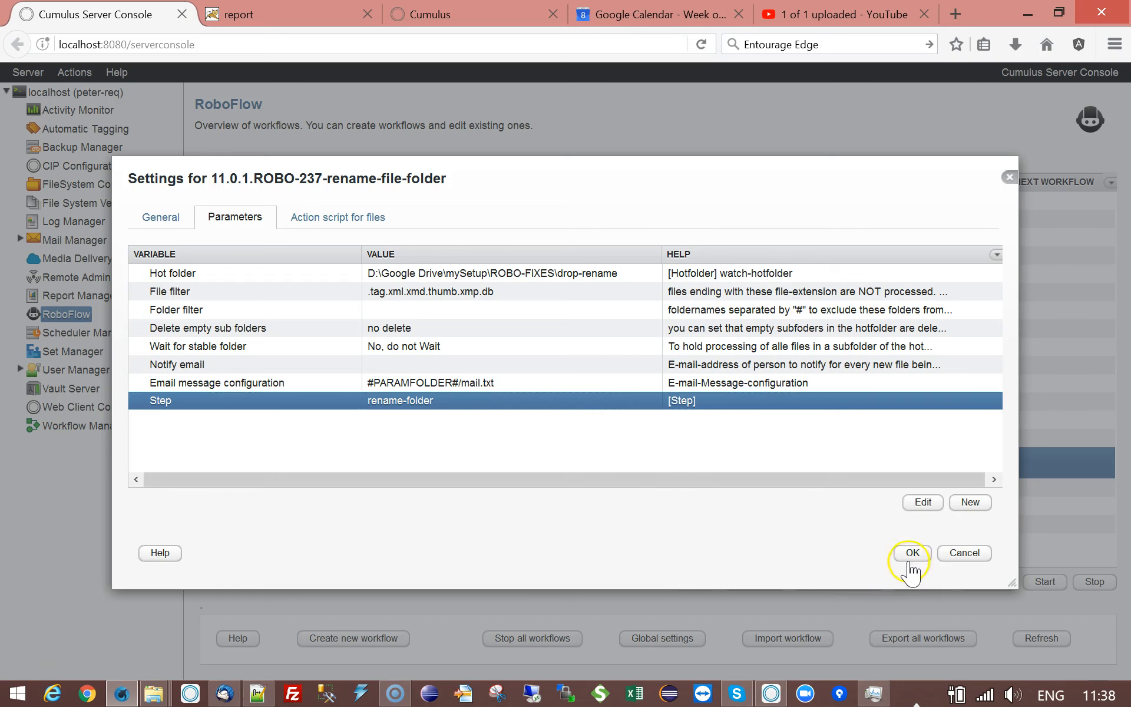
Expand the test-step-greater-then-1 and test-step-greater-then-2 conditions in the workflow's action script for files
left_click(353, 221)
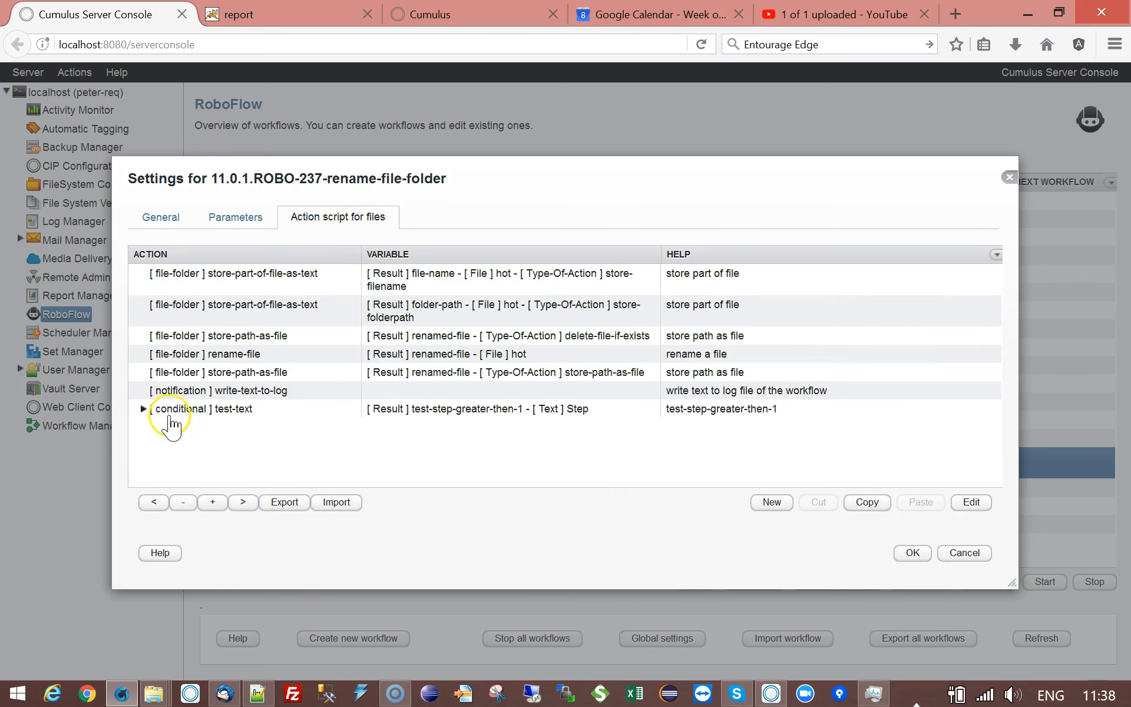
left_click(143, 408)
scroll(454, 321, "down", 1)
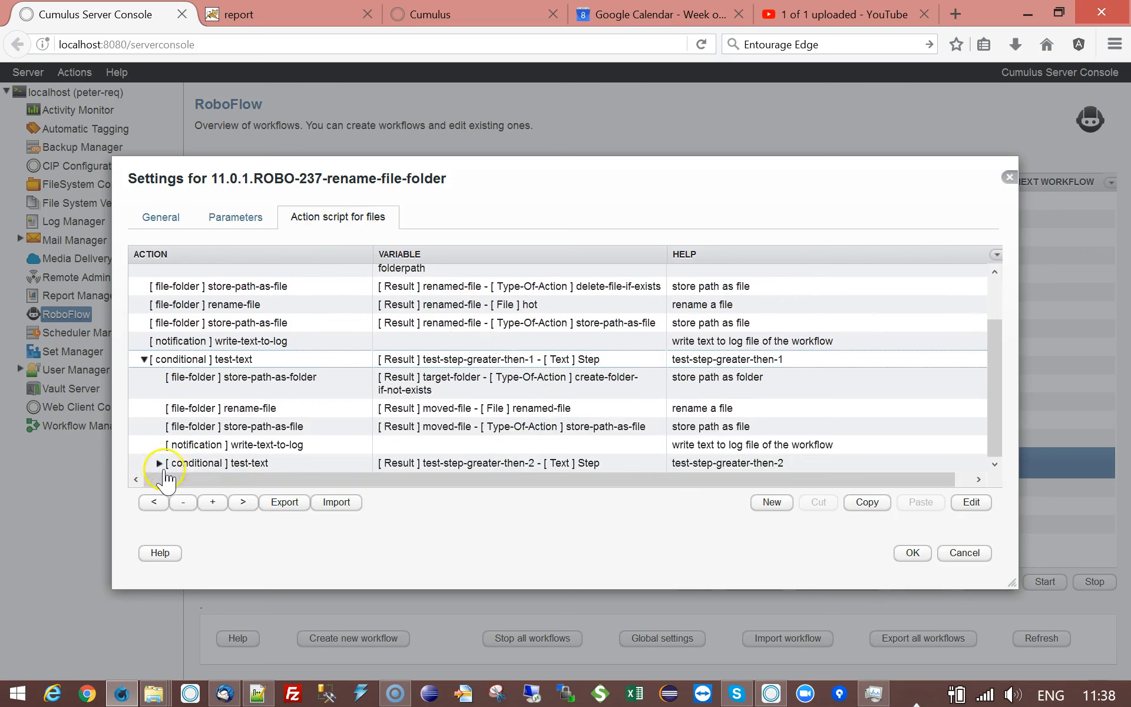
double_click(185, 459)
scroll(461, 417, "down", 3)
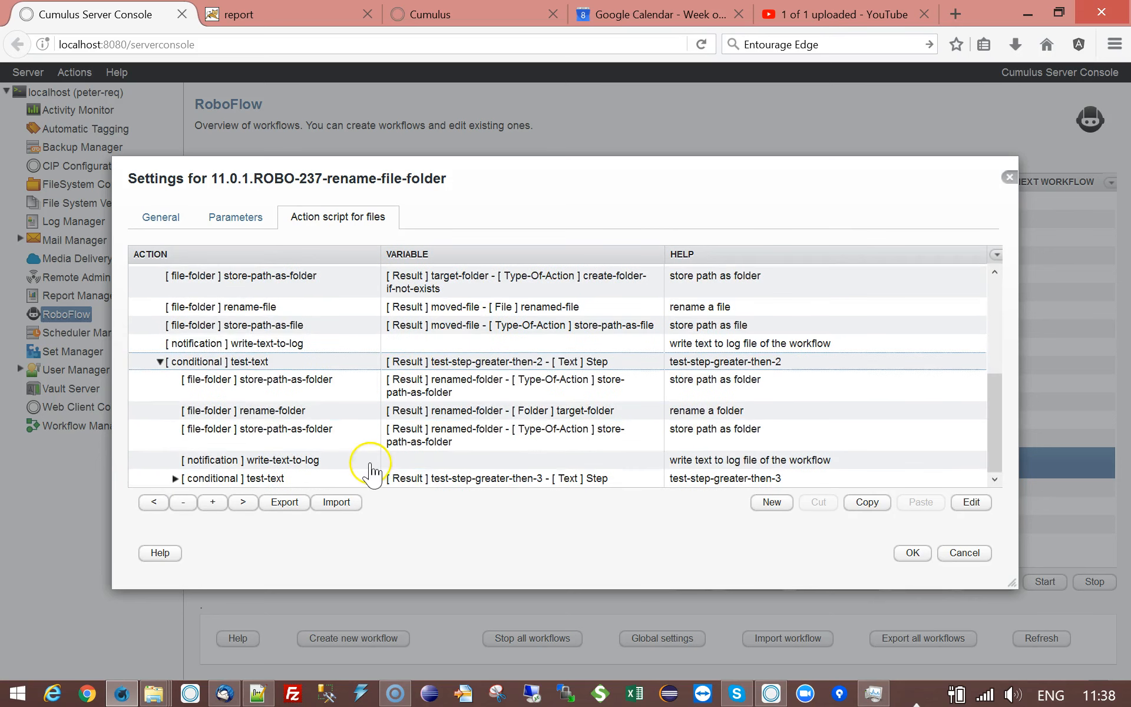
Review the rename-folder action's Target-Folder-Name, close the action without changes, and save the workflow settings
left_click(254, 308)
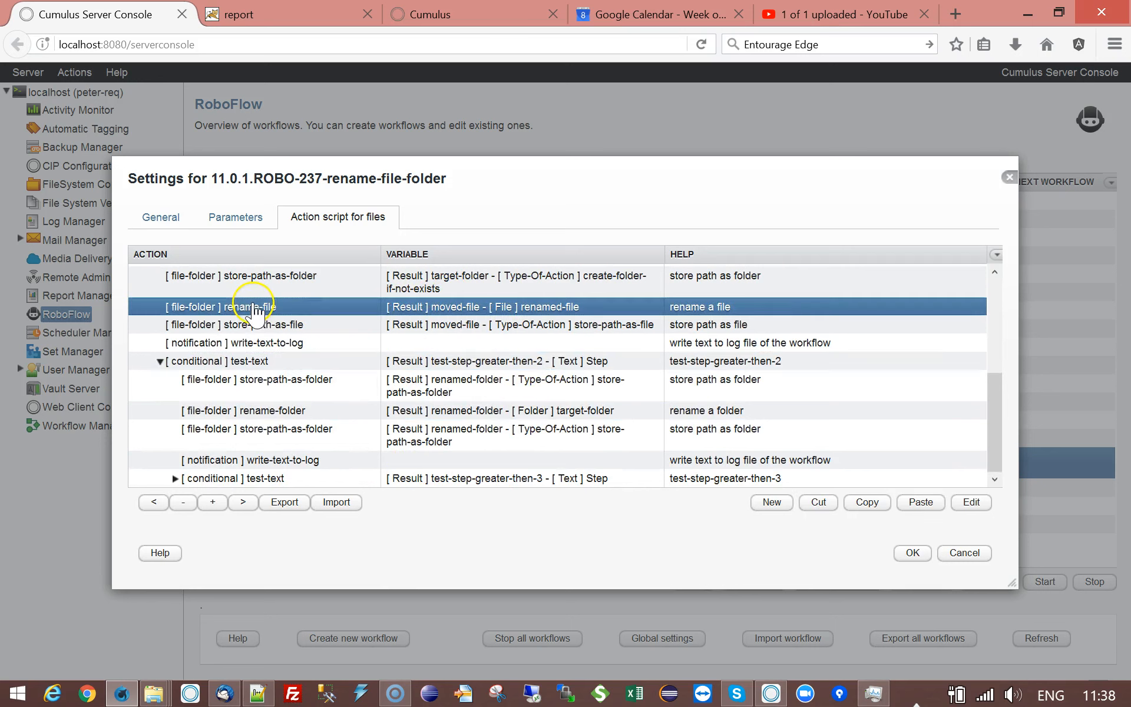
left_click(318, 413)
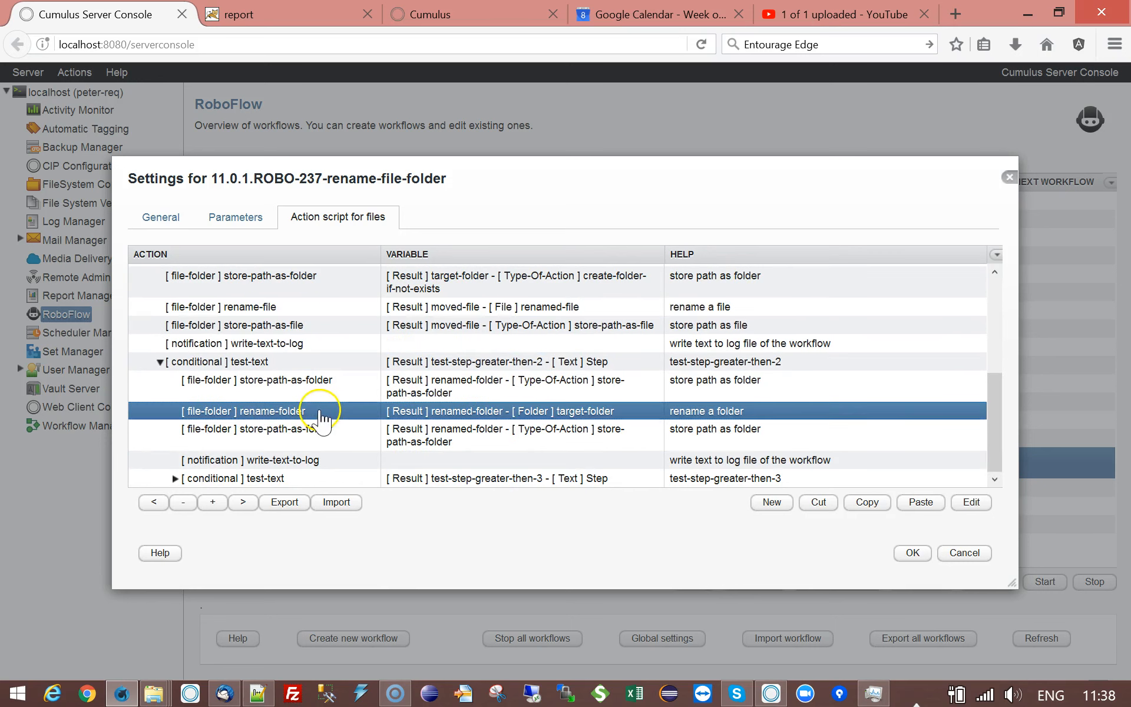
double_click(321, 413)
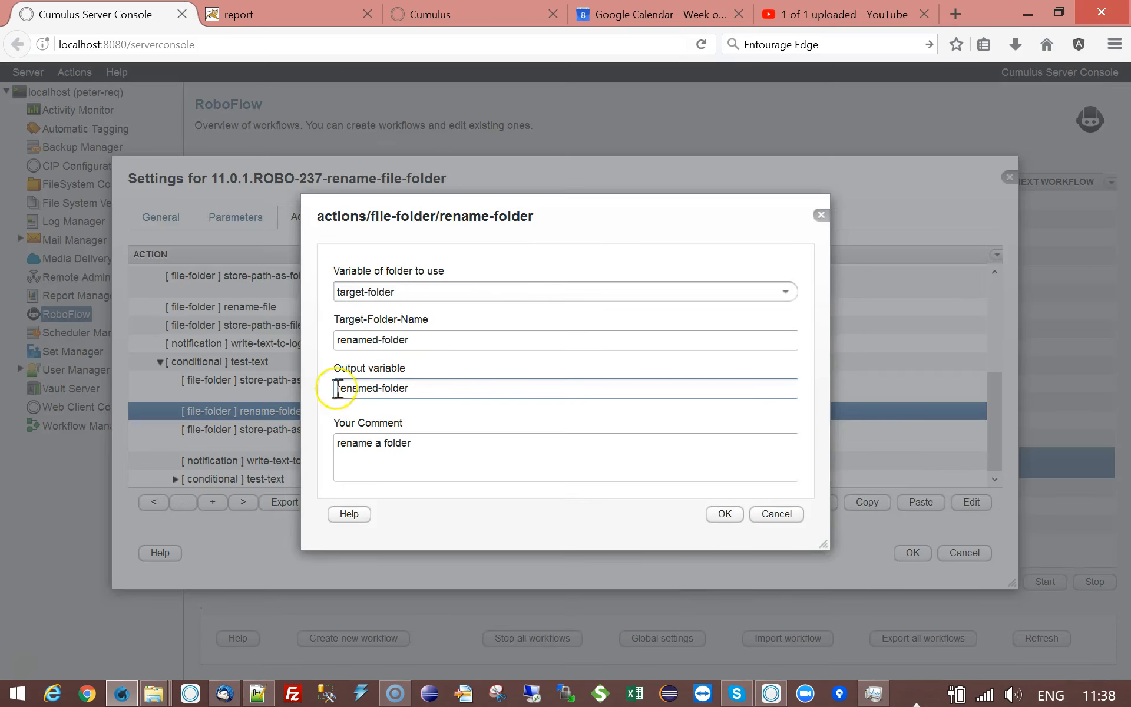
triple_click(421, 340)
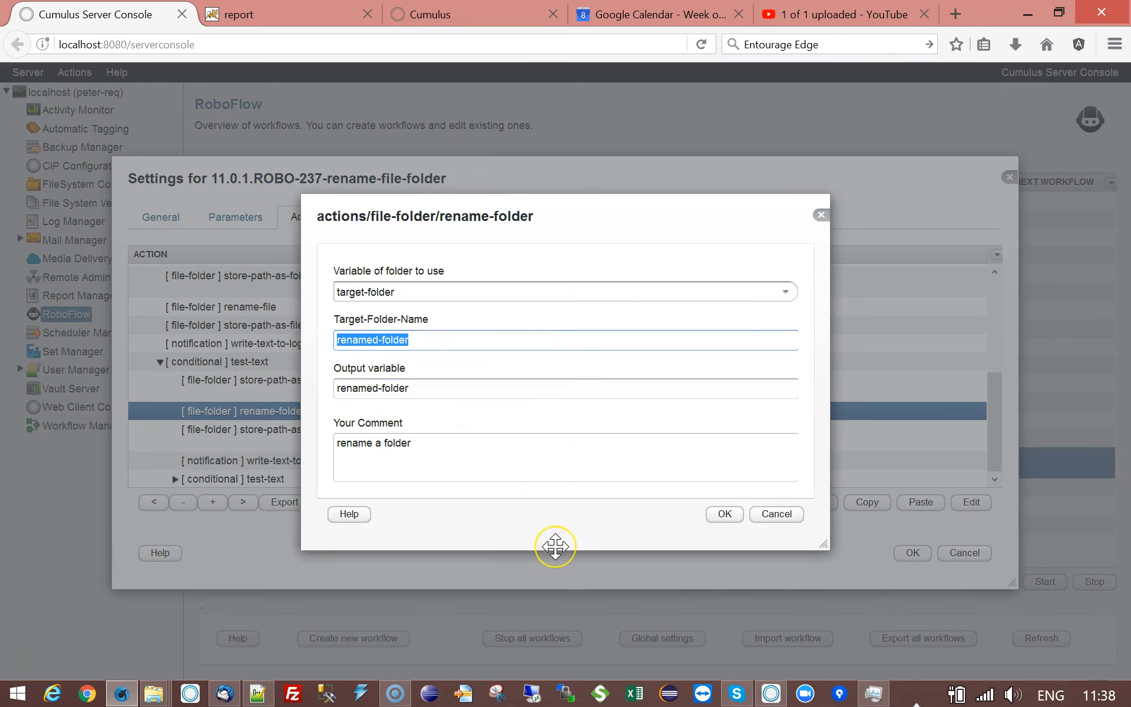
left_click(776, 515)
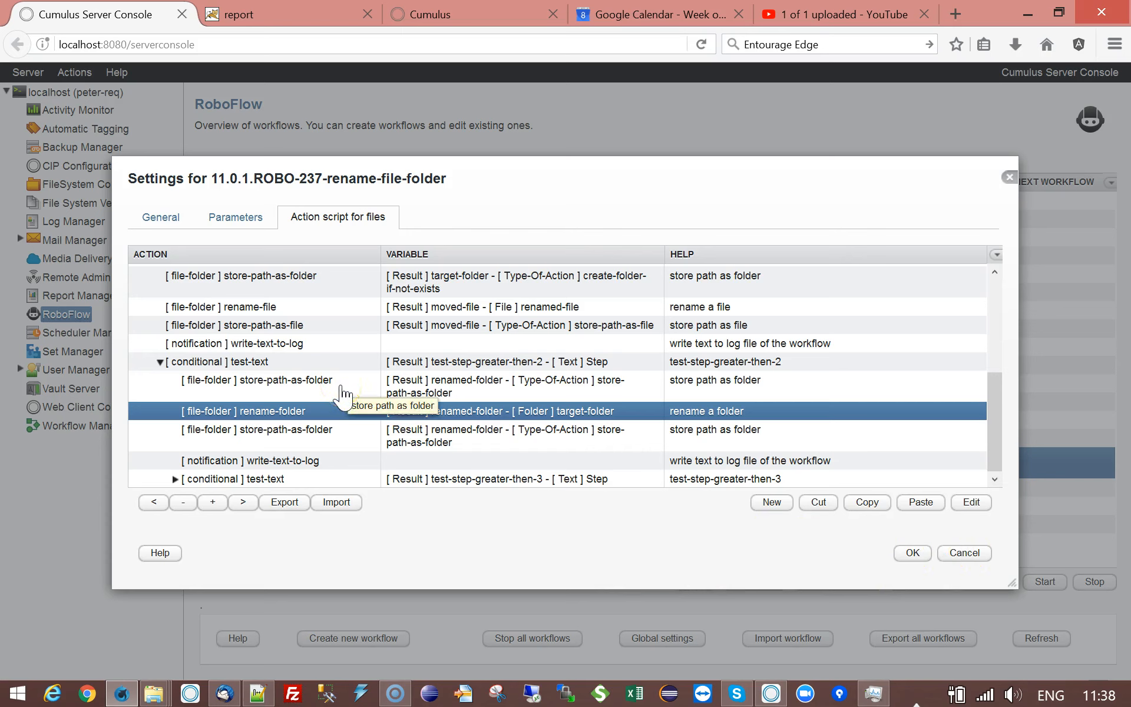
left_click(946, 557)
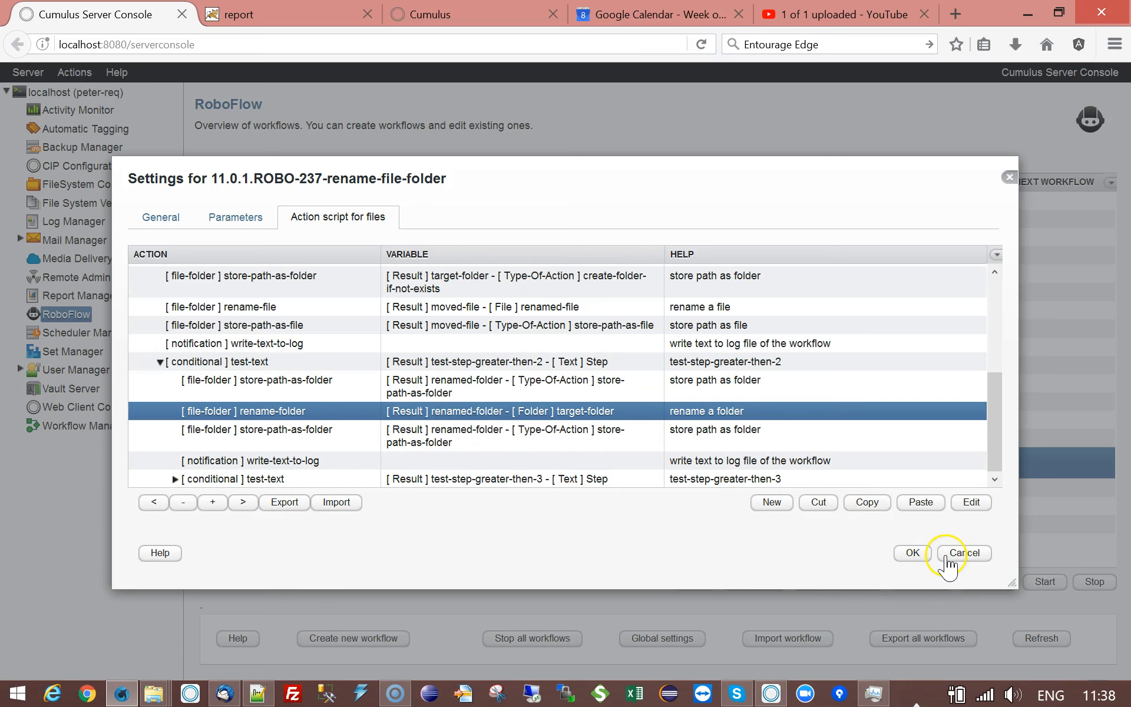
left_click(916, 556)
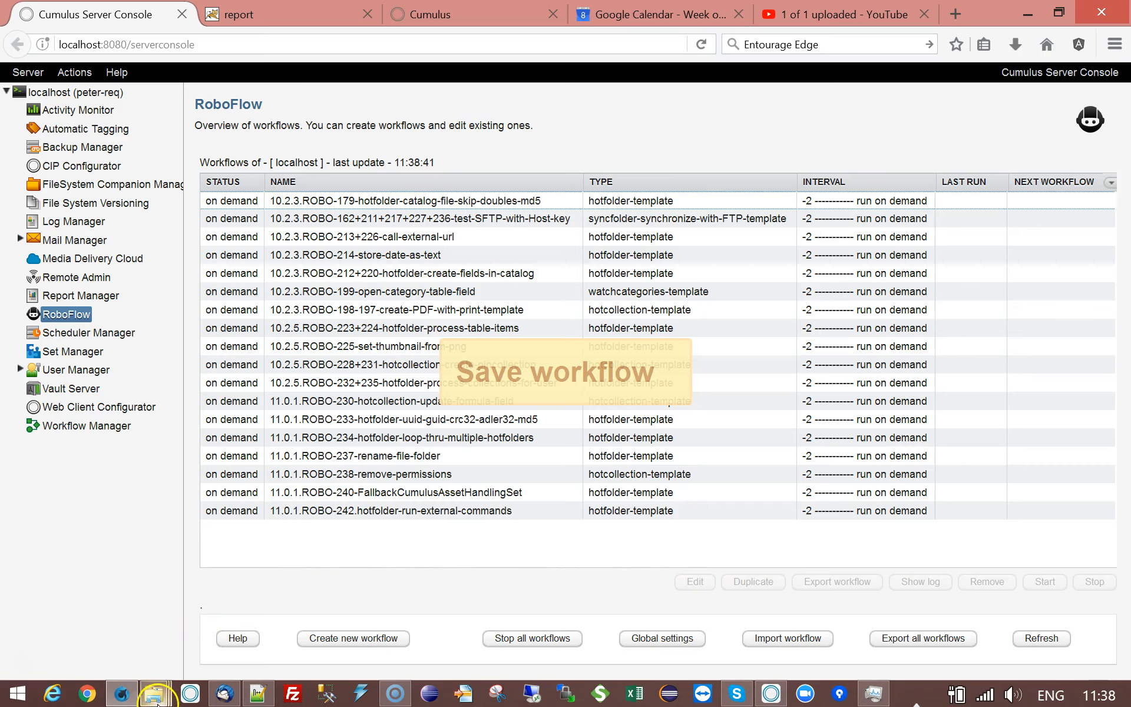
Check the drop-rename folder in File Explorer and start the 11.0.1.ROBO-237-rename-file-folder workflow in the RoboFlow overview
mouse_move(155, 698)
left_click(100, 581)
left_click(184, 196)
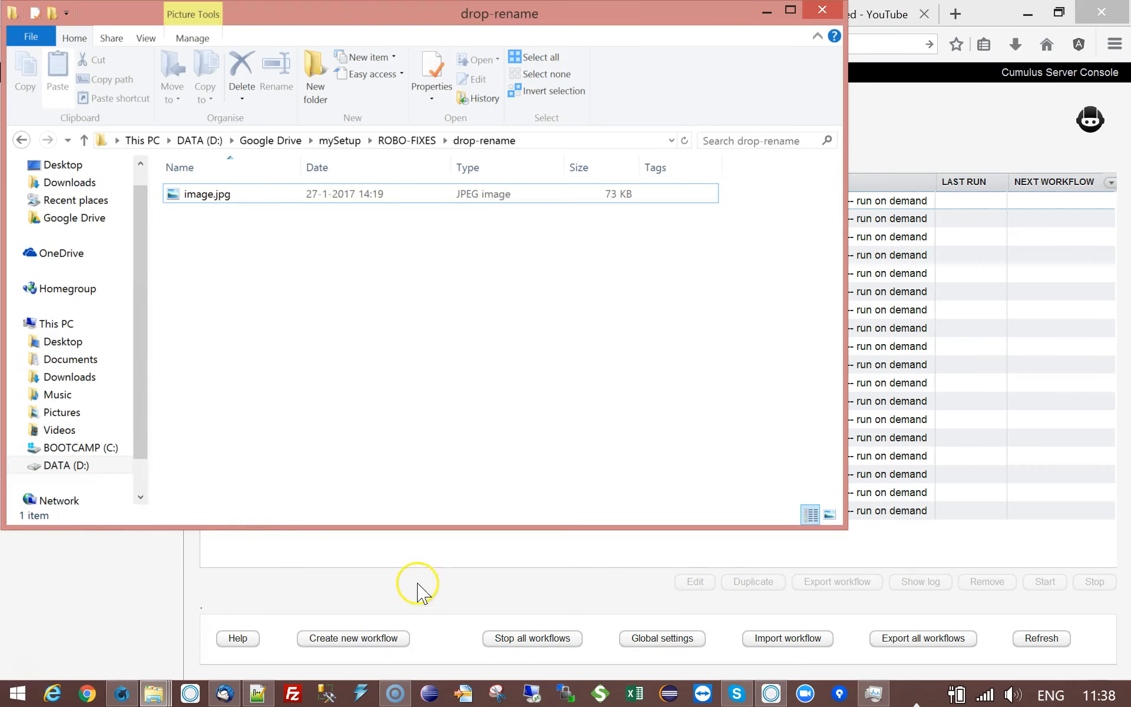
left_click(417, 589)
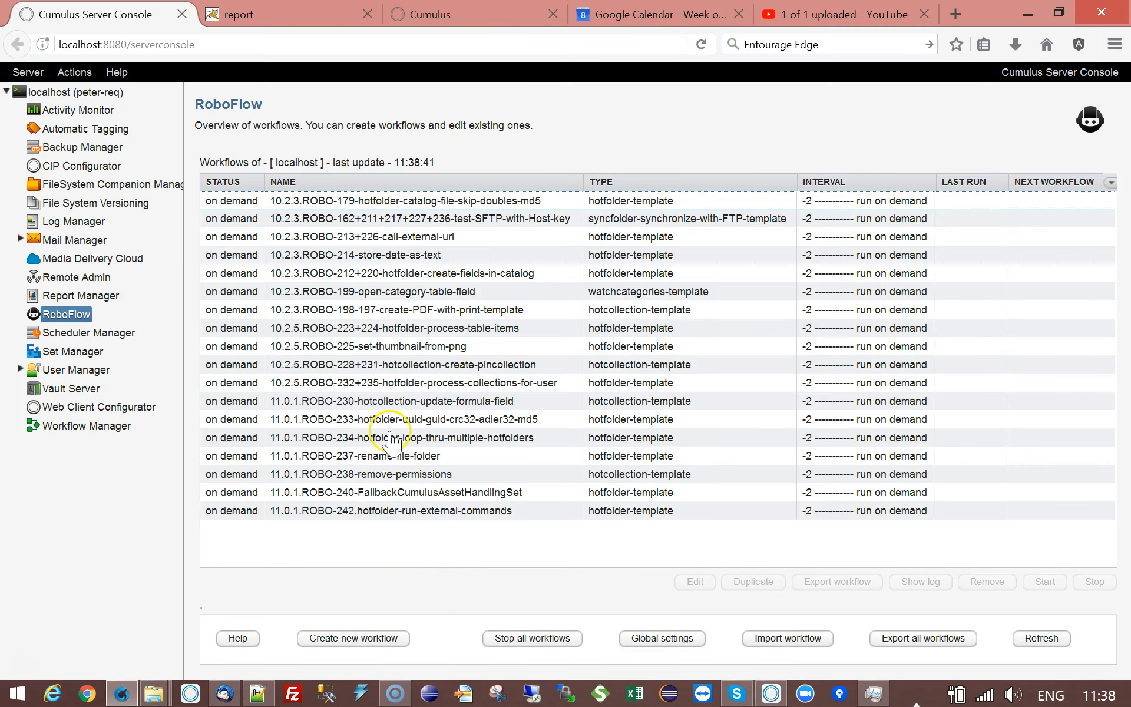
left_click(374, 455)
left_click(1045, 581)
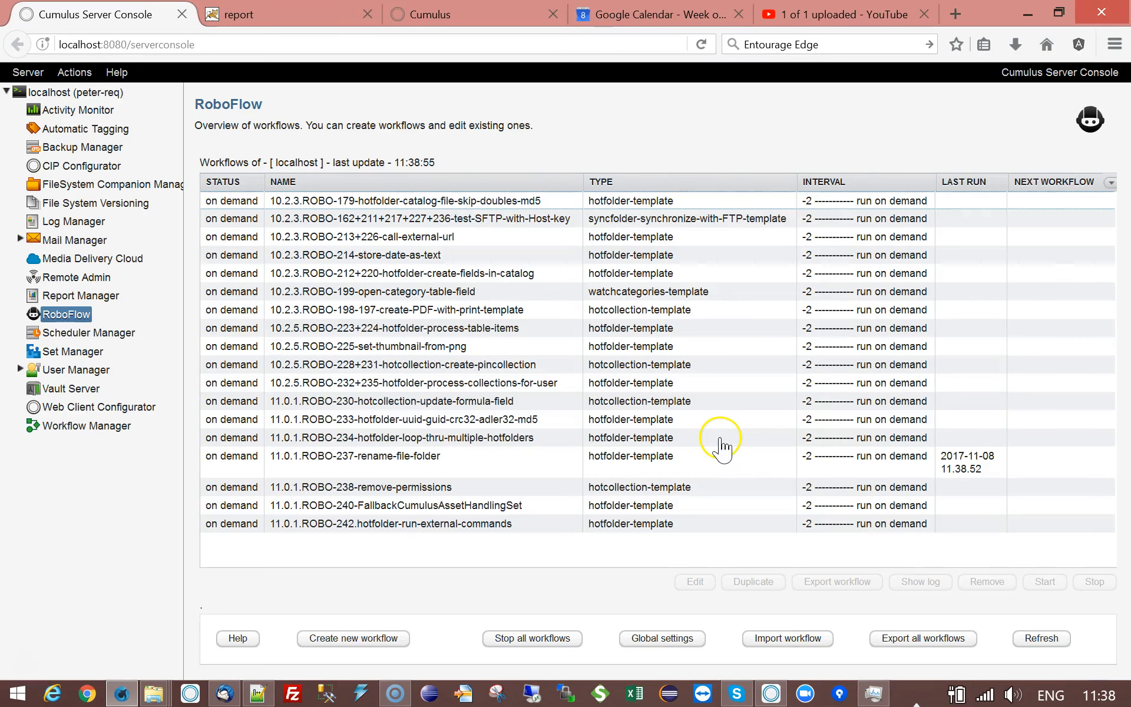
Open the workflow's log and examine the STEP1 renamed file, STEP 2 moved file and STEP 3 renamed folder entries
left_click(424, 462)
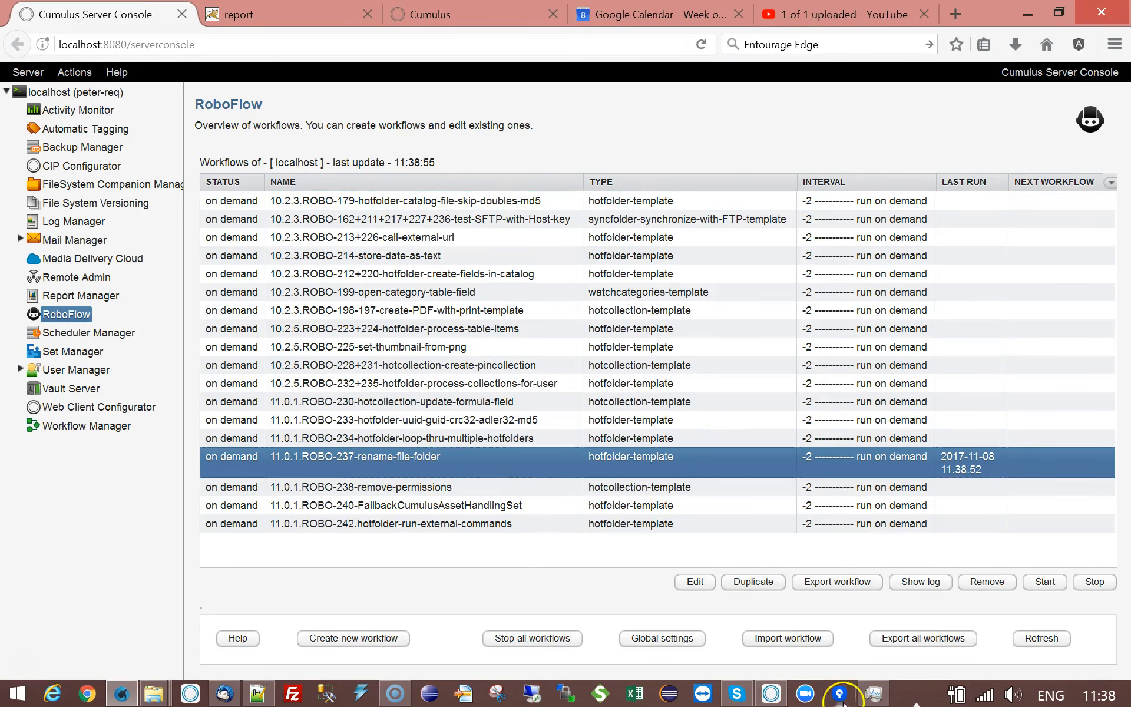
left_click(921, 582)
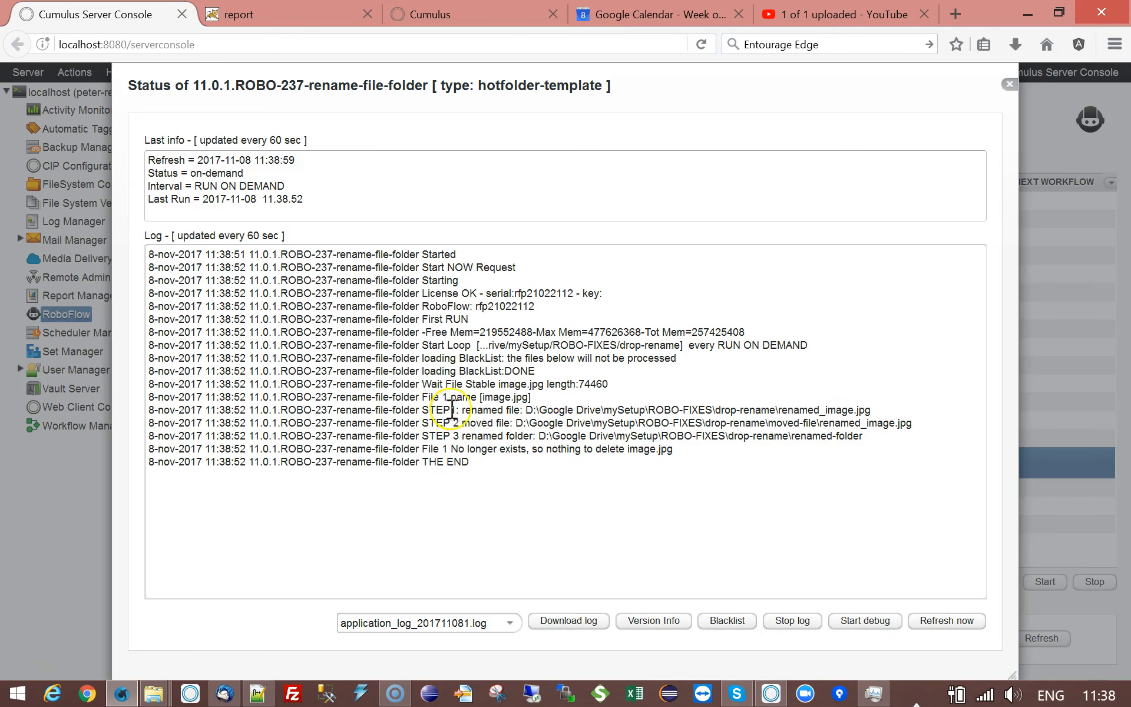
left_click_drag(467, 410, 527, 409)
left_click(531, 399)
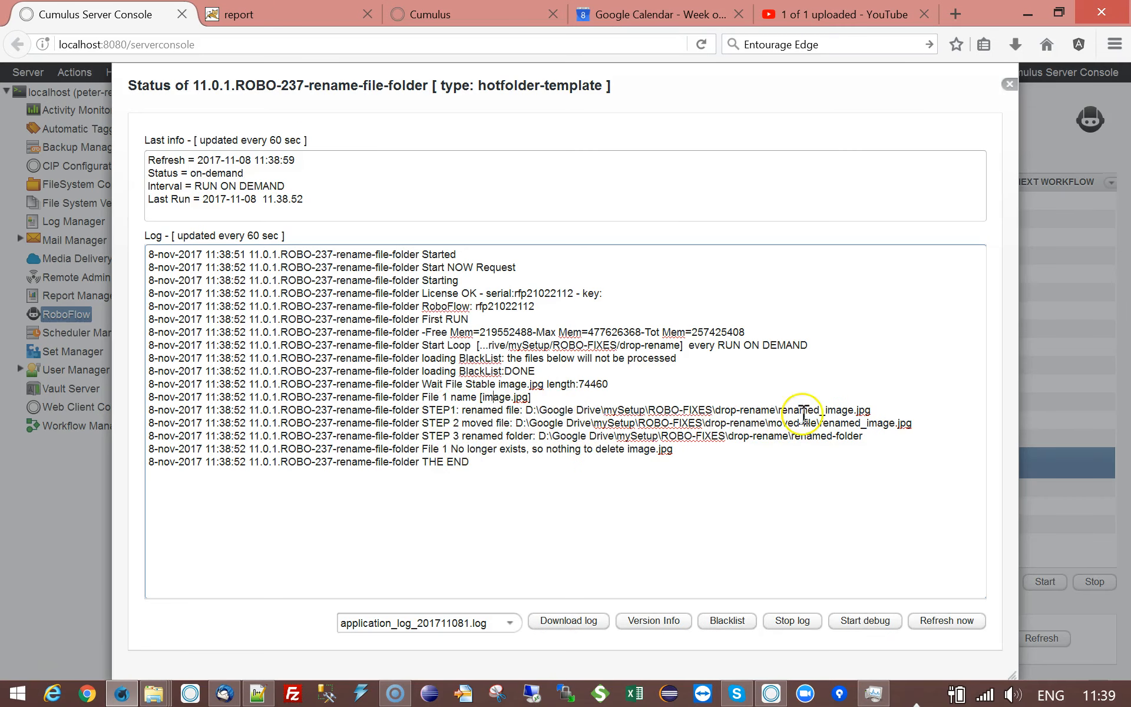
double_click(777, 412)
left_click(463, 422)
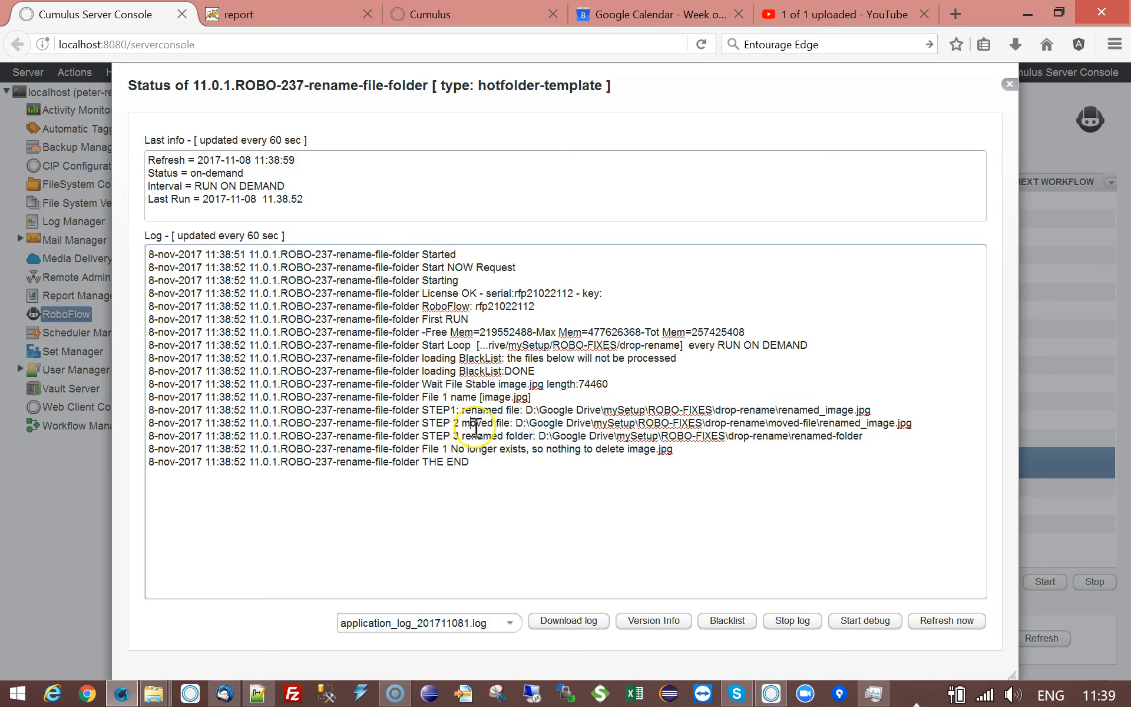
left_click(772, 424)
left_click_drag(772, 425, 818, 425)
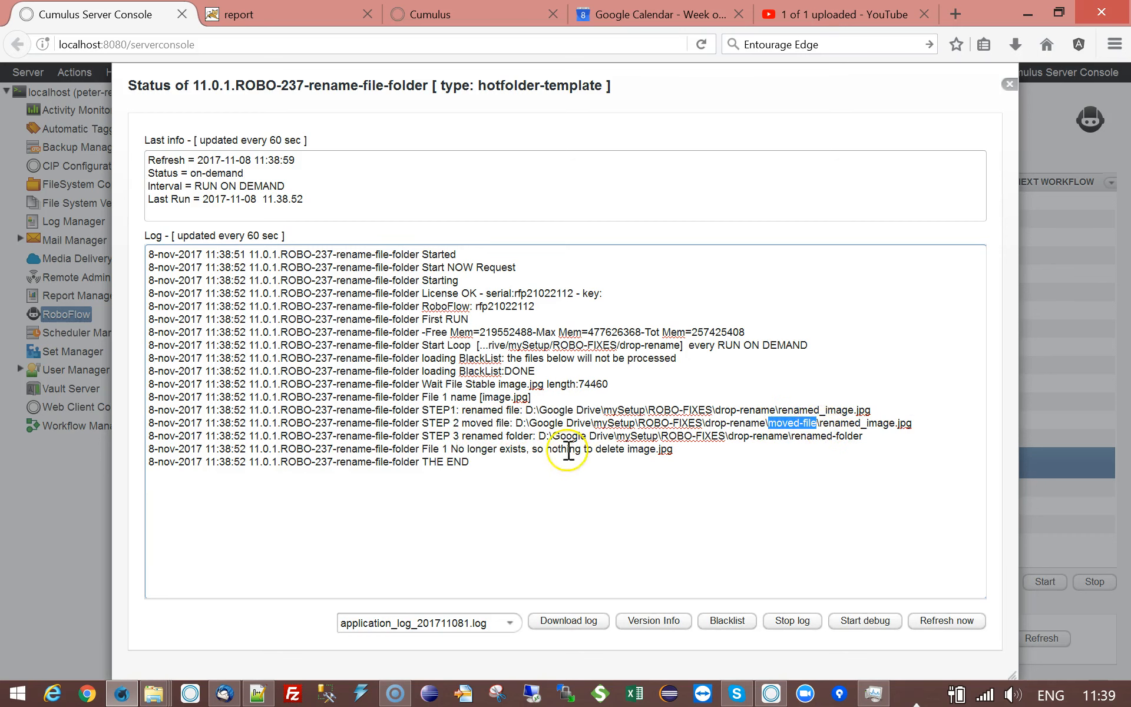
left_click(530, 440)
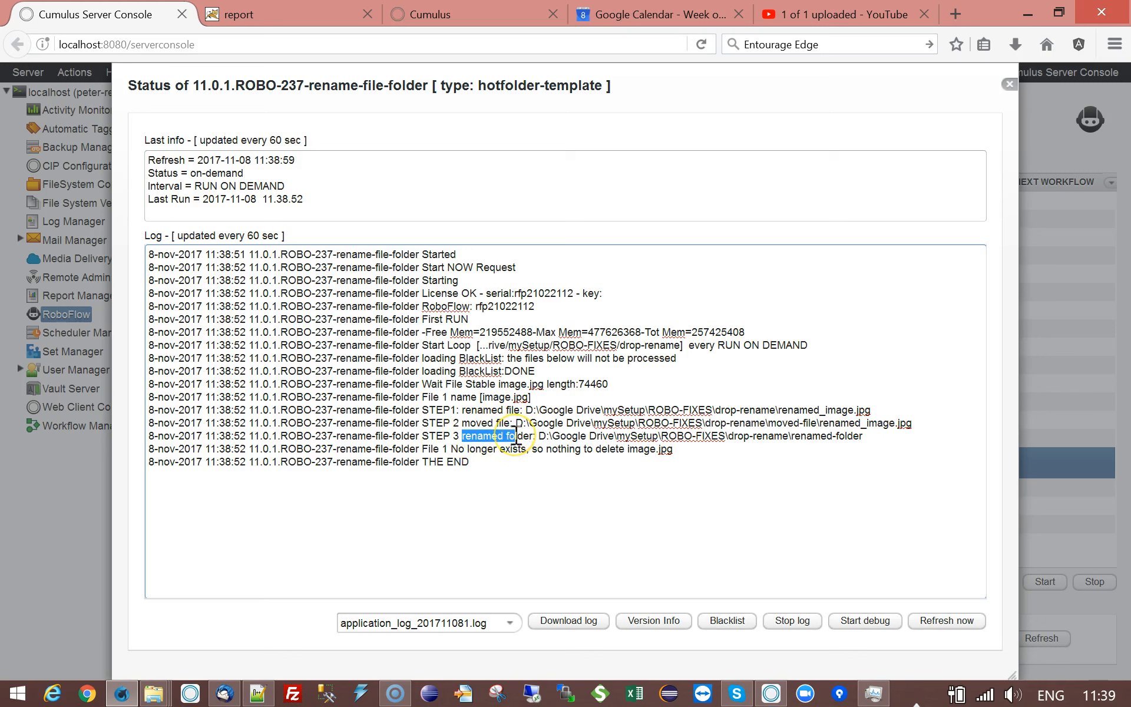
left_click_drag(516, 436, 533, 436)
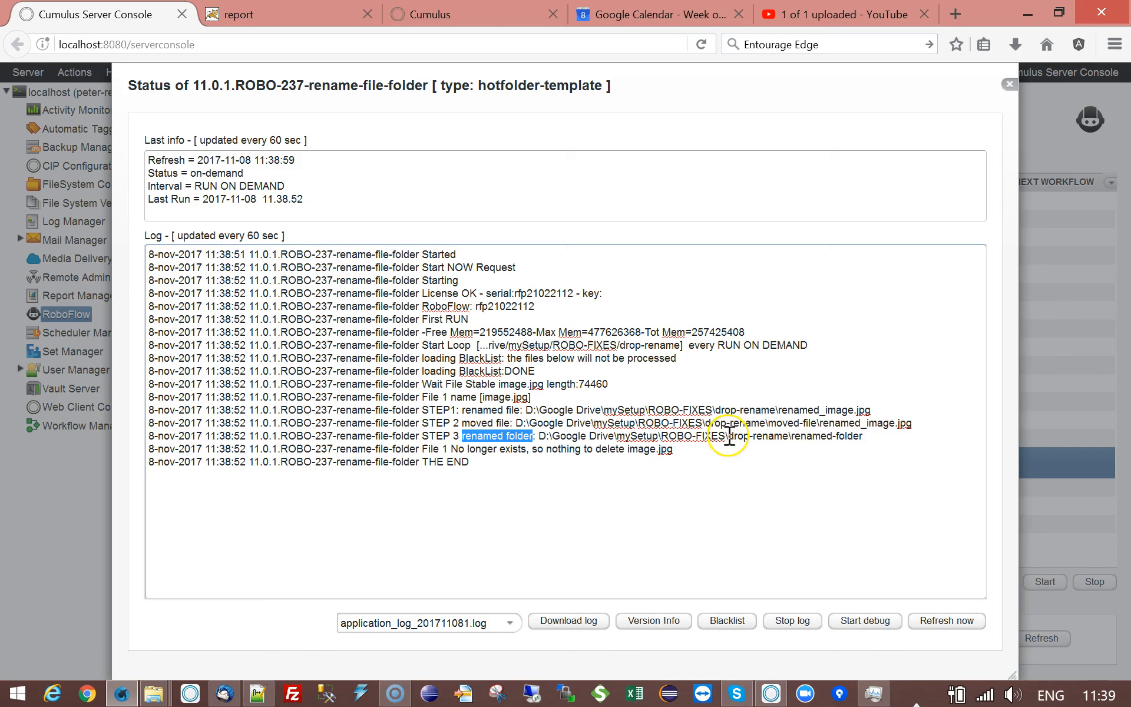
left_click_drag(807, 435, 872, 435)
left_click(888, 438)
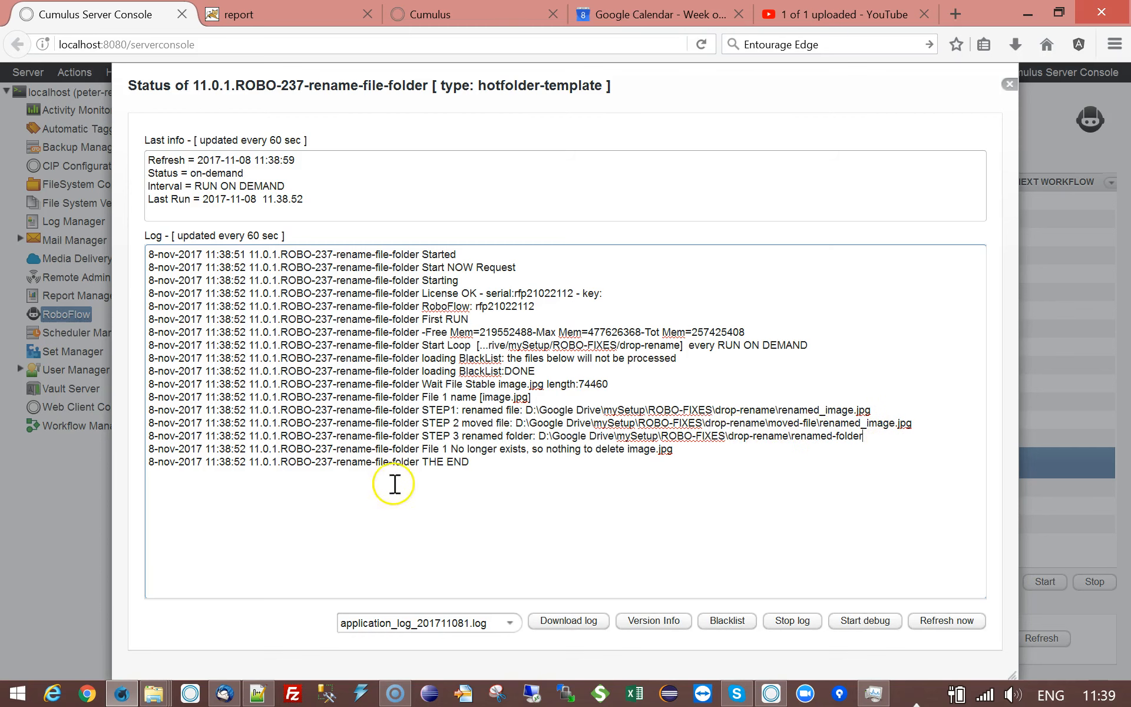
Switch to the drop-rename folder in File Explorer and open its renamed-folder subfolder
mouse_move(153, 694)
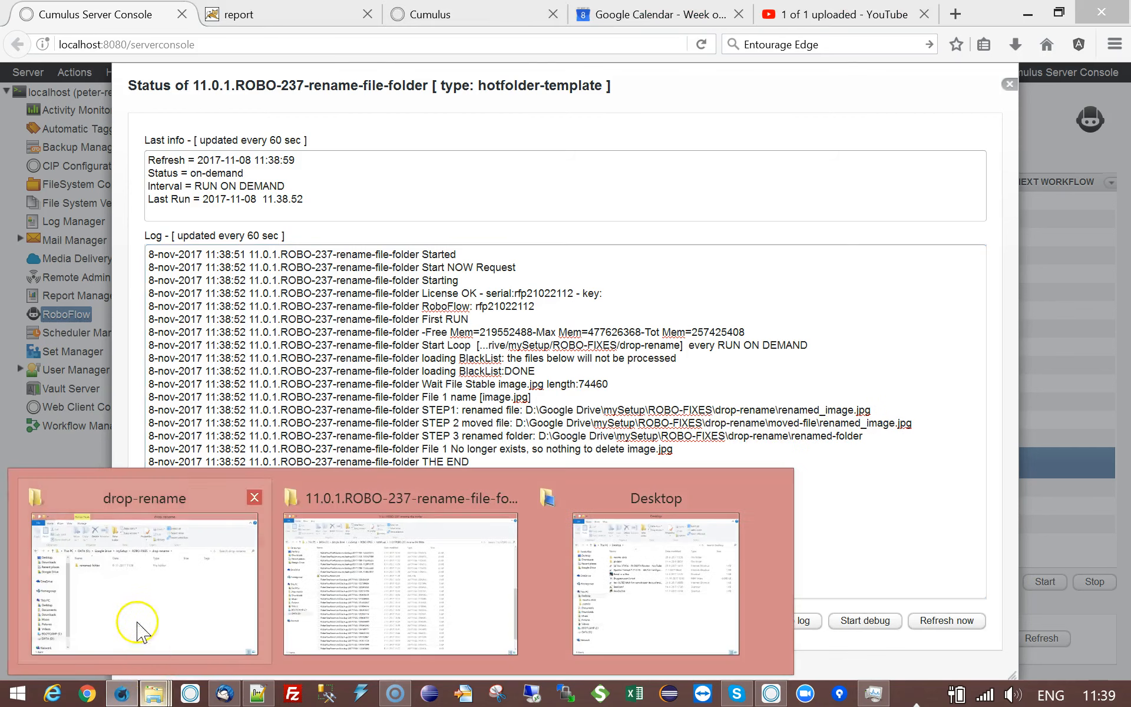
left_click(139, 631)
left_click(184, 206)
double_click(183, 200)
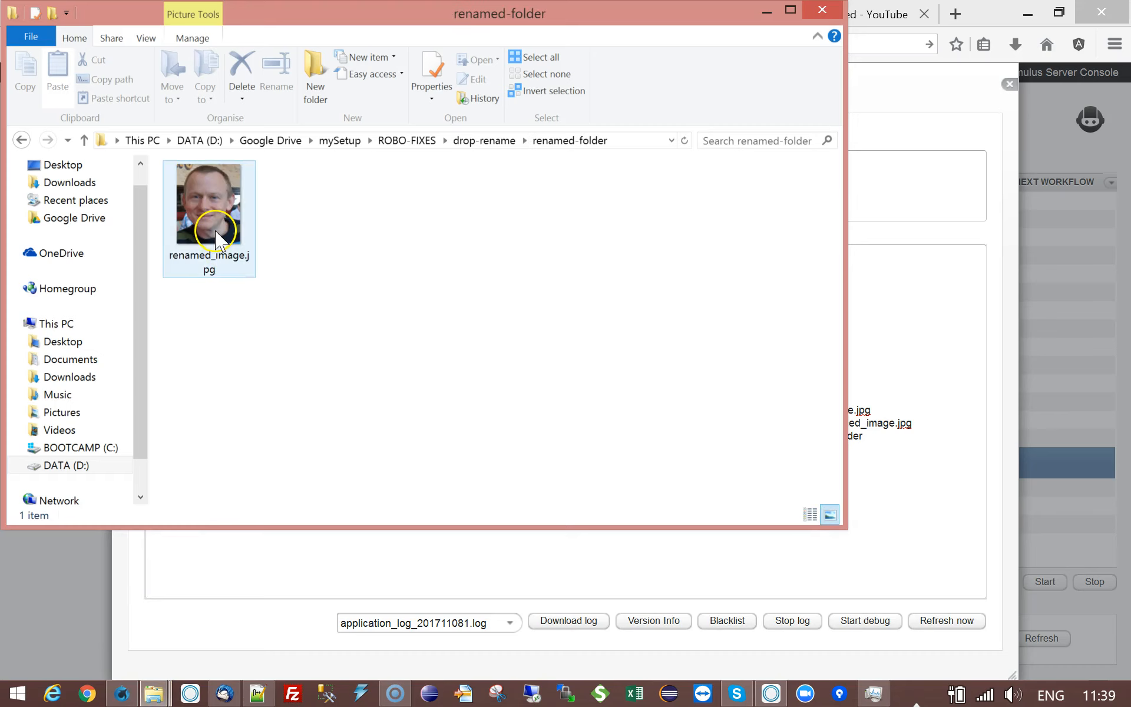
Rename renamed_image.jpg in the renamed-folder subfolder to image.jpg
left_click(214, 262)
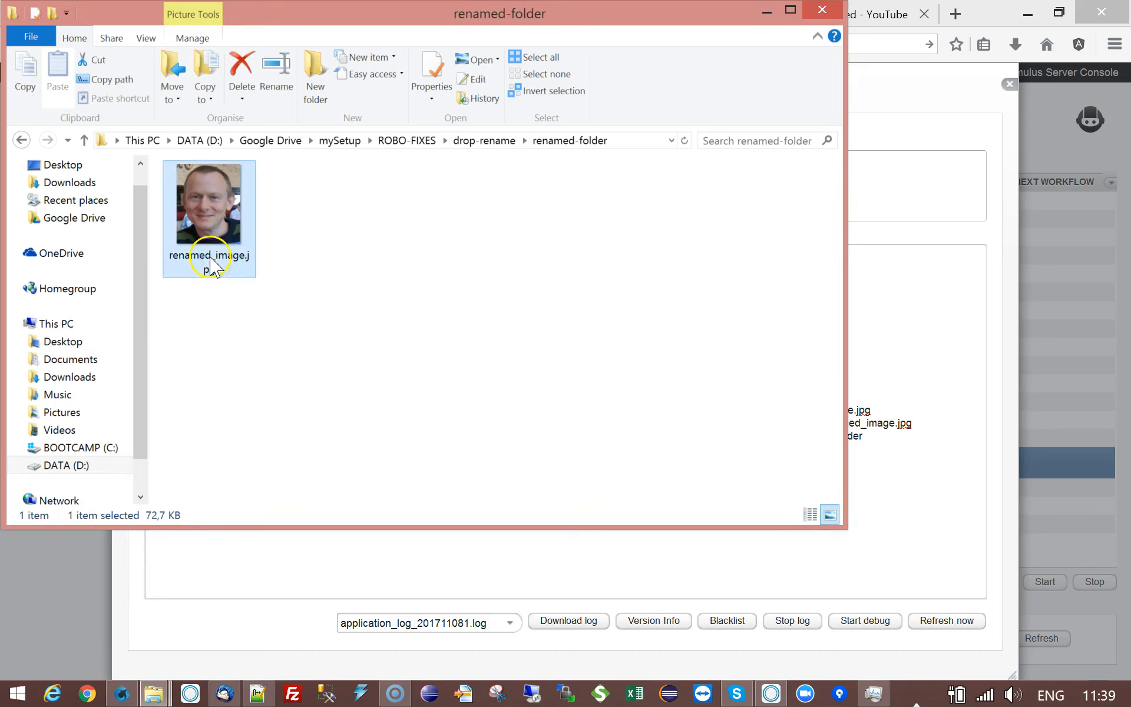
left_click(218, 268)
left_click(215, 259)
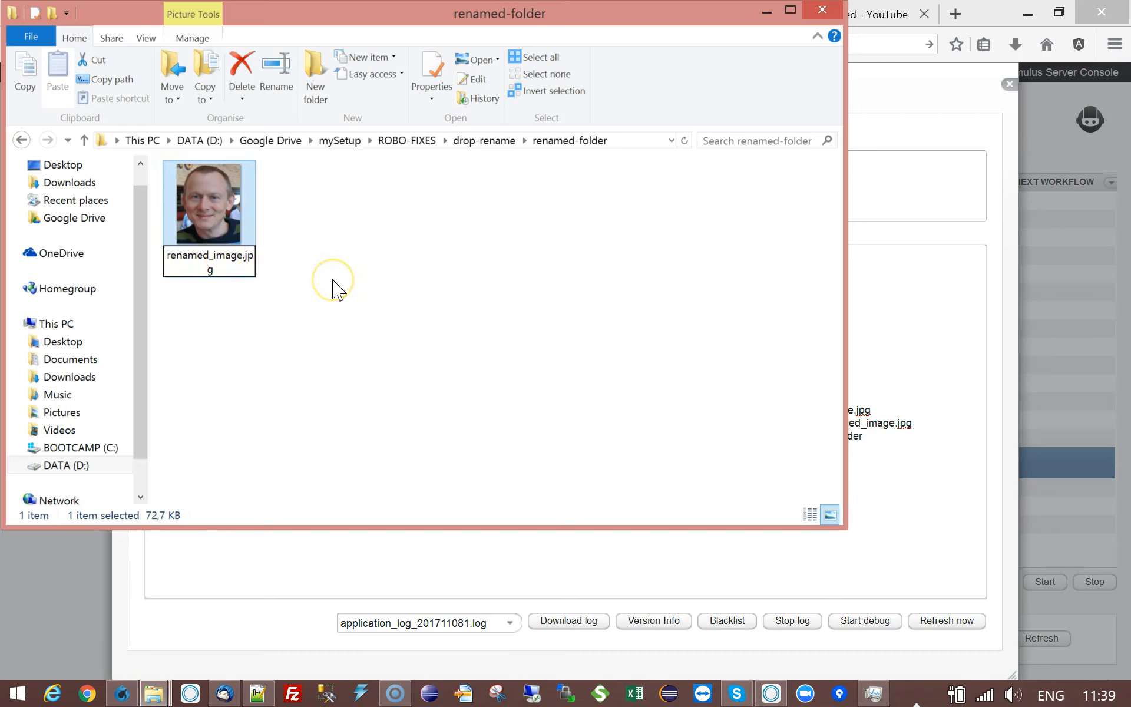
key("BackSpace")
key("BackSpace")
key("BackSpace")
key("BackSpace")
key("BackSpace")
key("BackSpace")
key("BackSpace")
key("BackSpace")
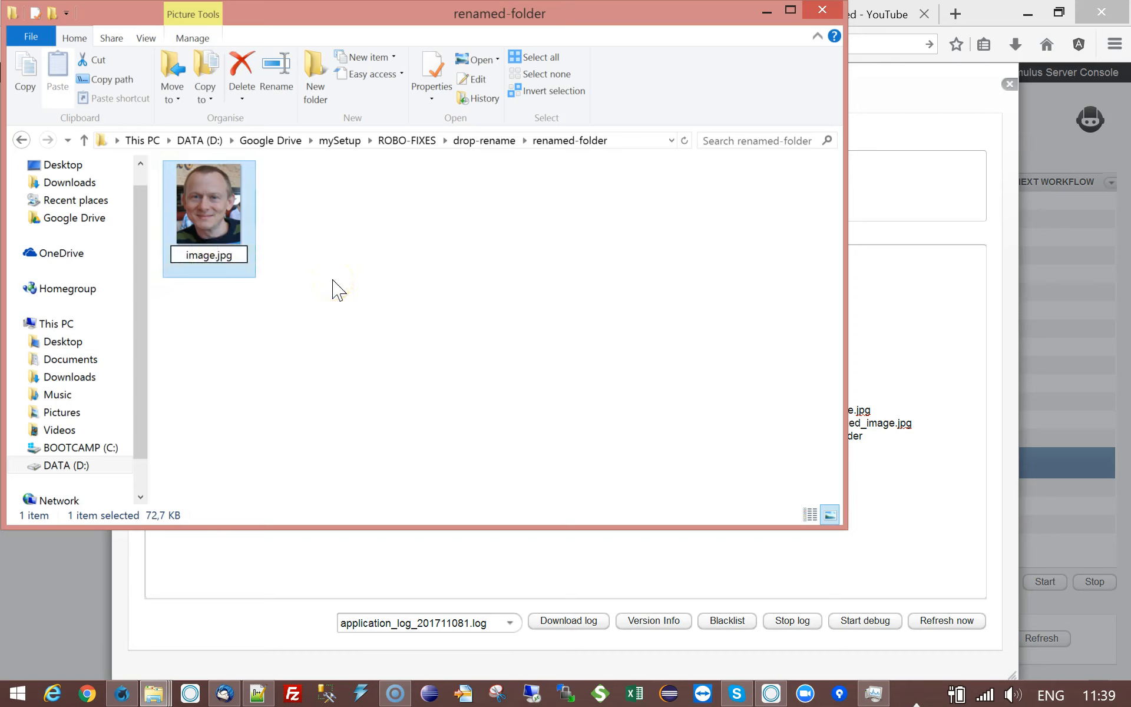
key("Return")
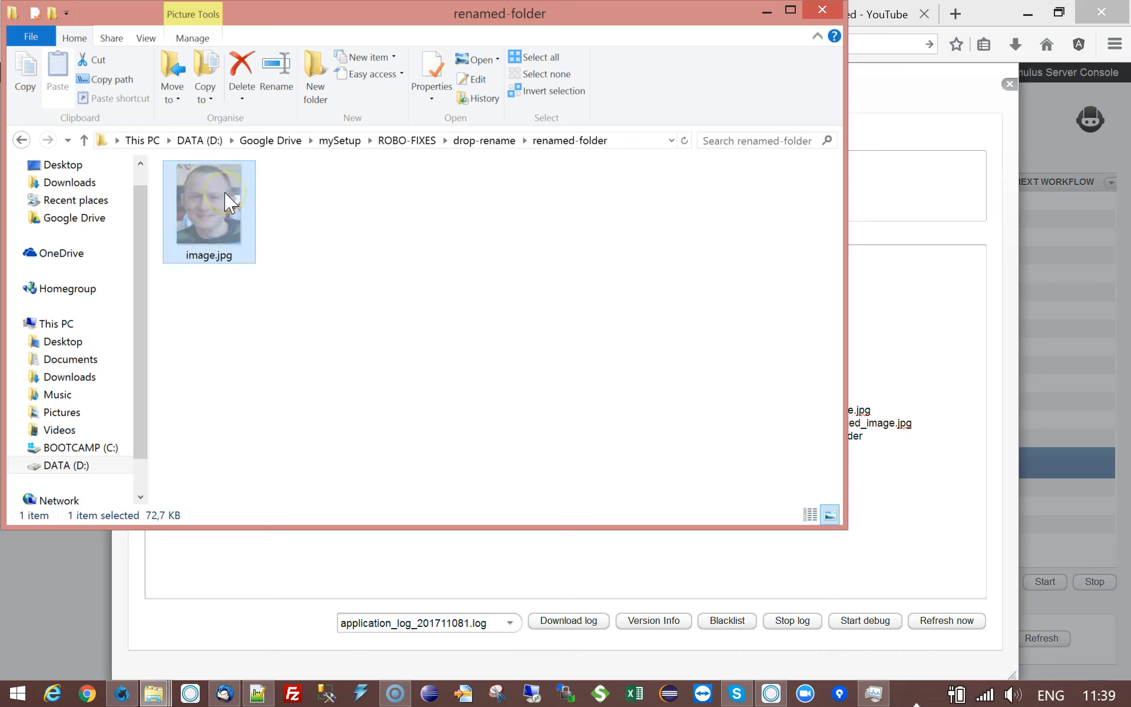
Paste image.jpg into the parent drop-rename folder and delete the renamed-folder subfolder there
left_click(463, 141)
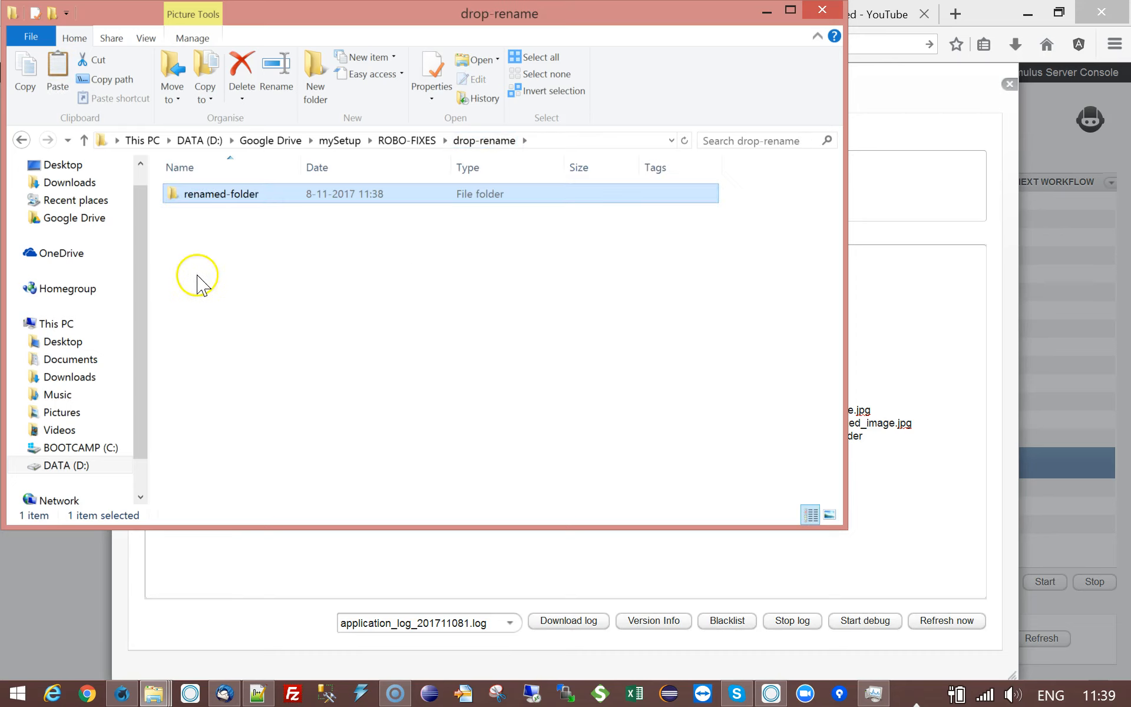
right_click(196, 252)
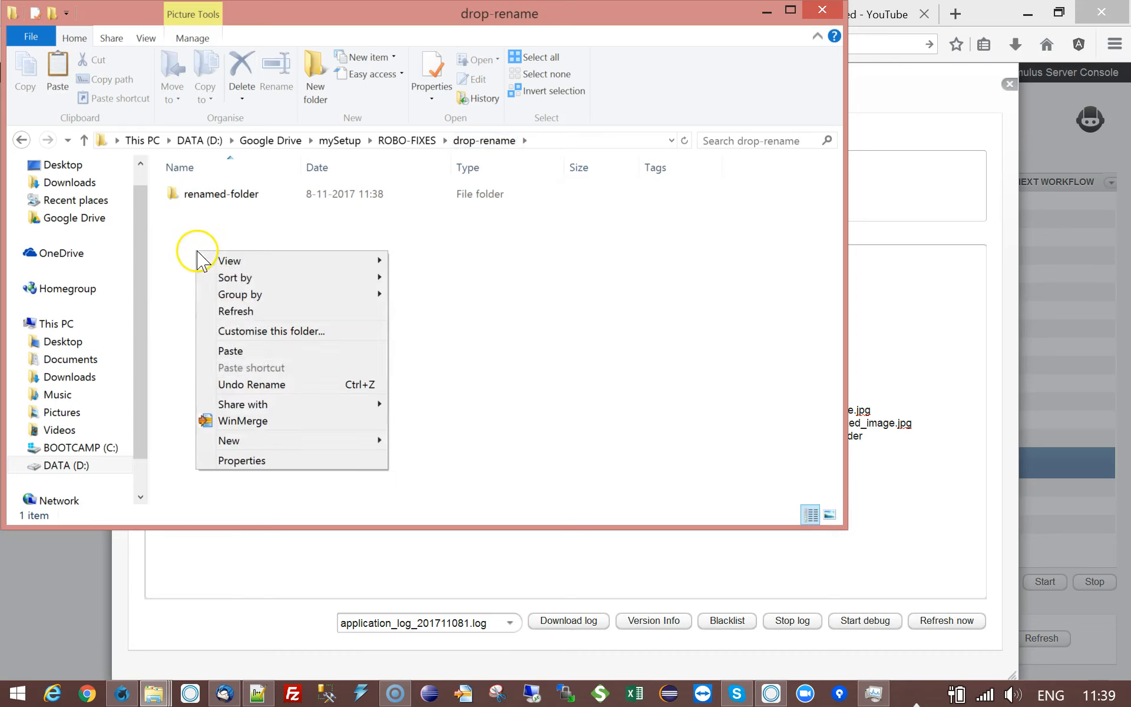
left_click(238, 352)
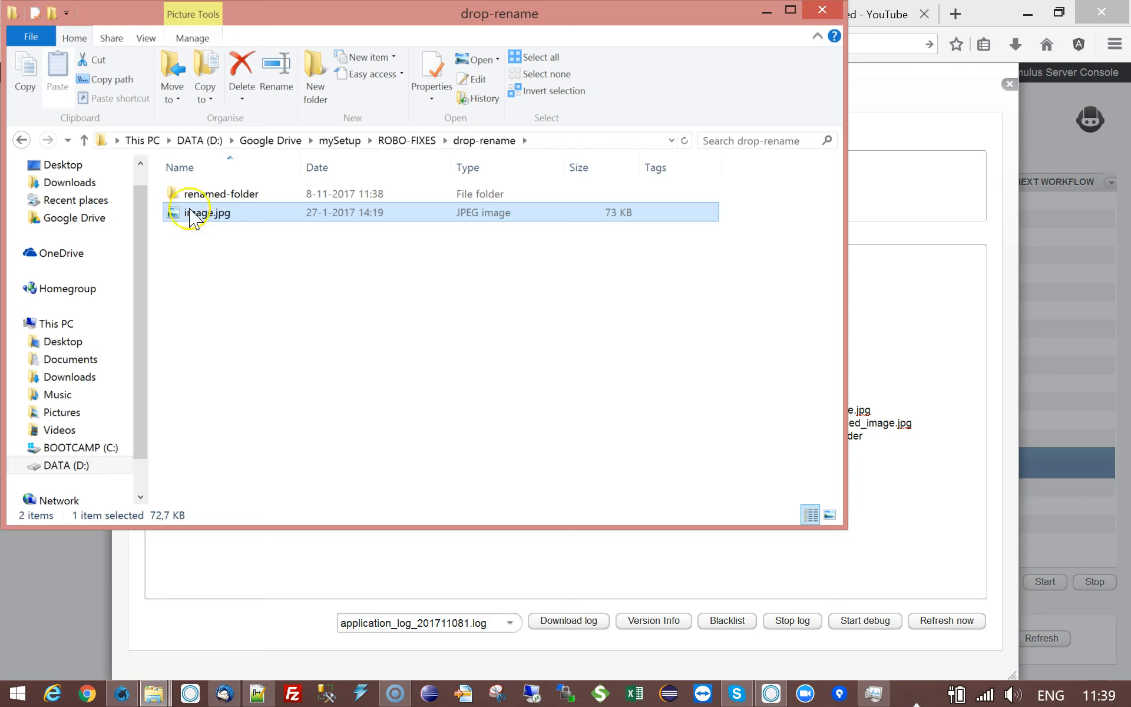
left_click(193, 194)
key("Delete")
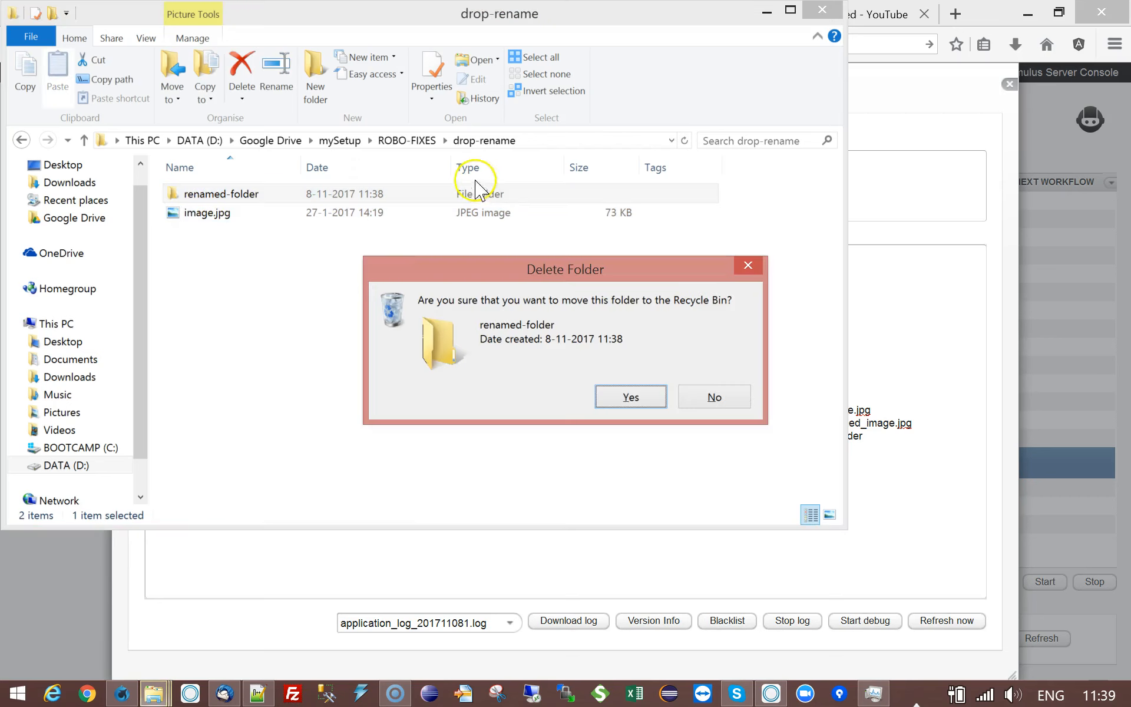
left_click(648, 401)
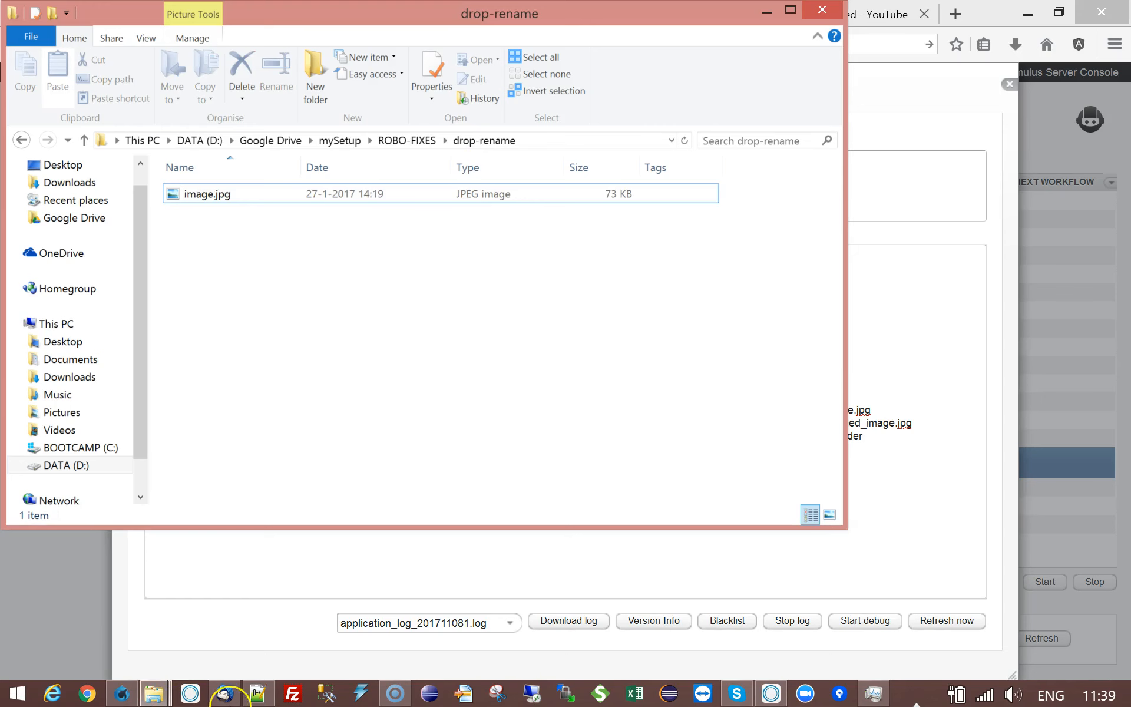
Switch to the Cumulus Server Console, set the 11.0.1.ROBO-237-rename-file-folder workflow's Step parameter to move-folder and save the workflow
left_click(284, 635)
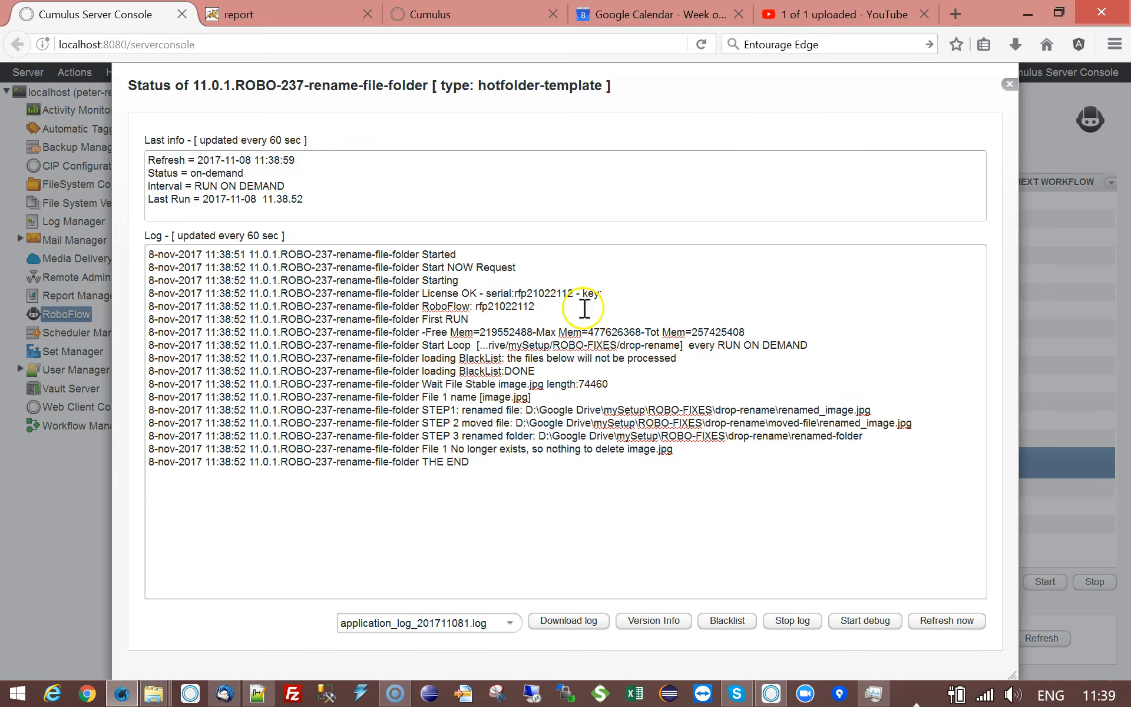
left_click(1008, 84)
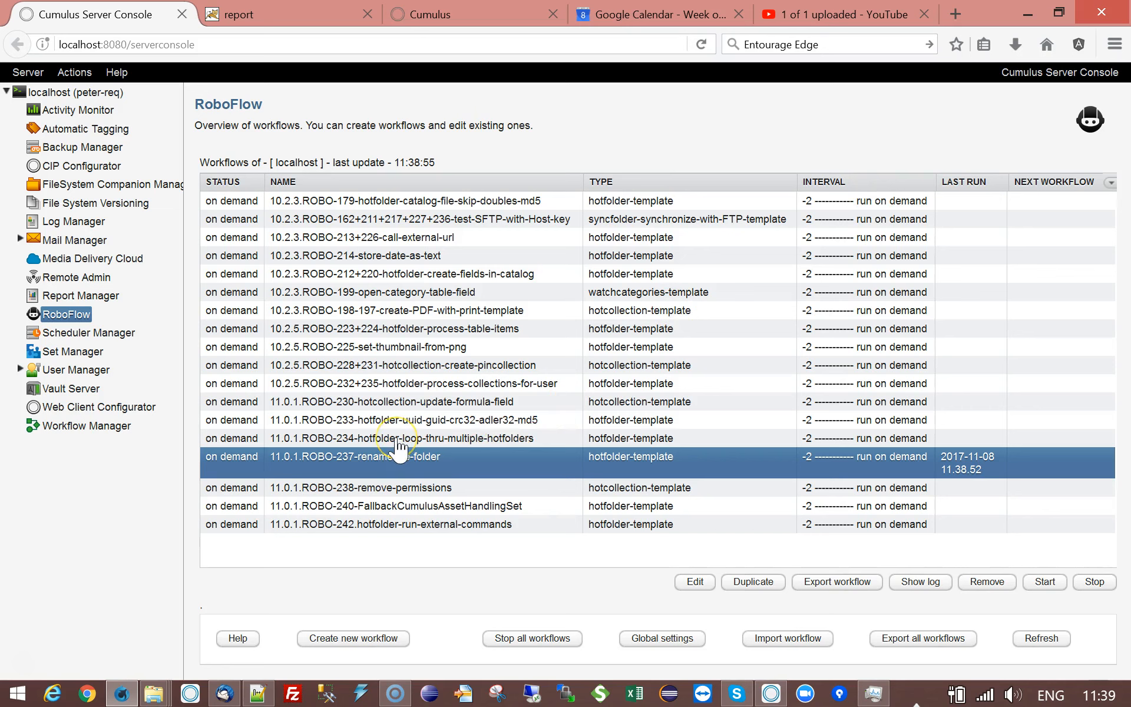
left_click(415, 457)
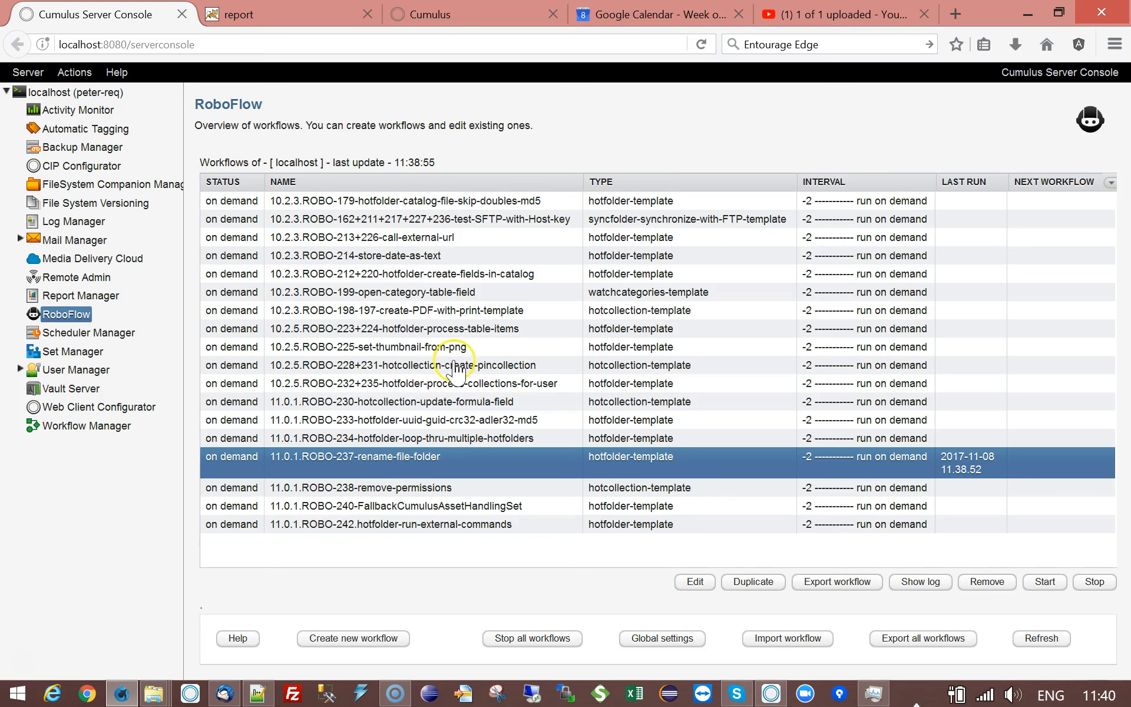
double_click(471, 458)
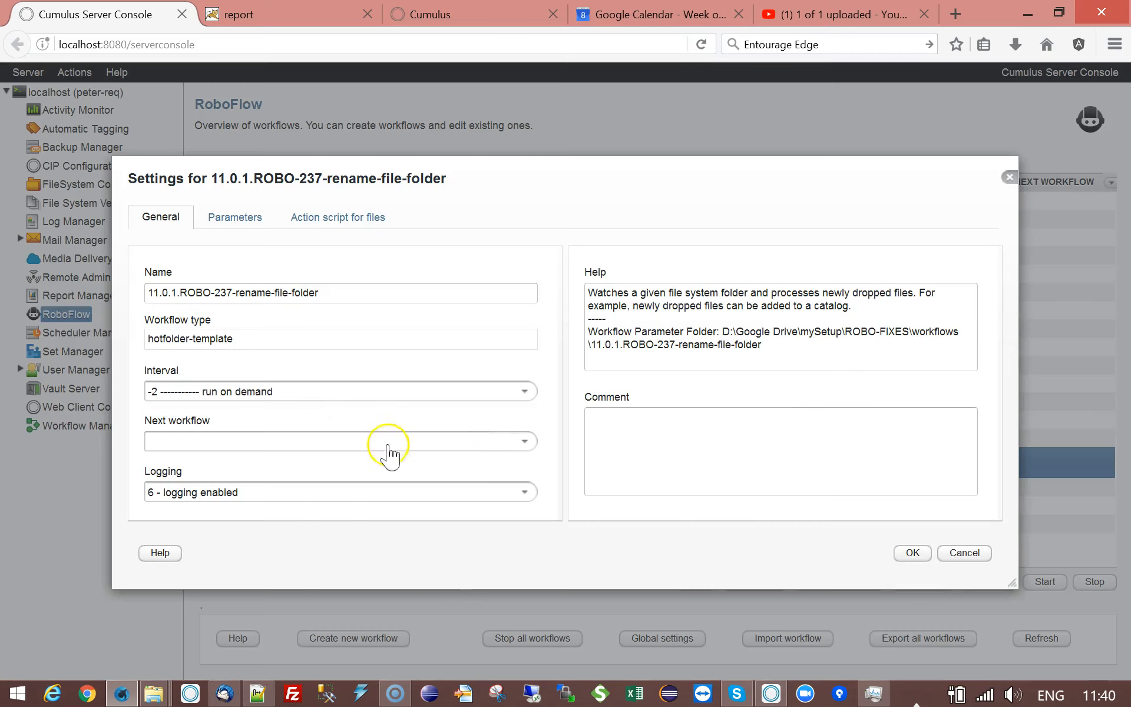
left_click(247, 232)
double_click(482, 402)
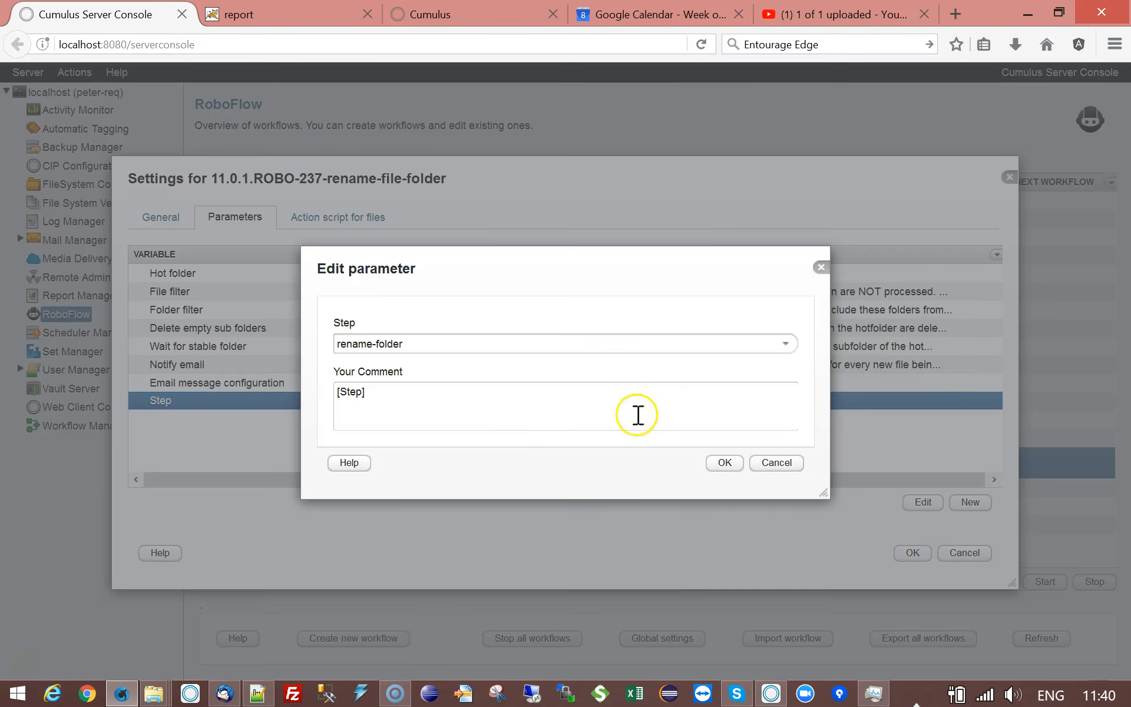
left_click(785, 344)
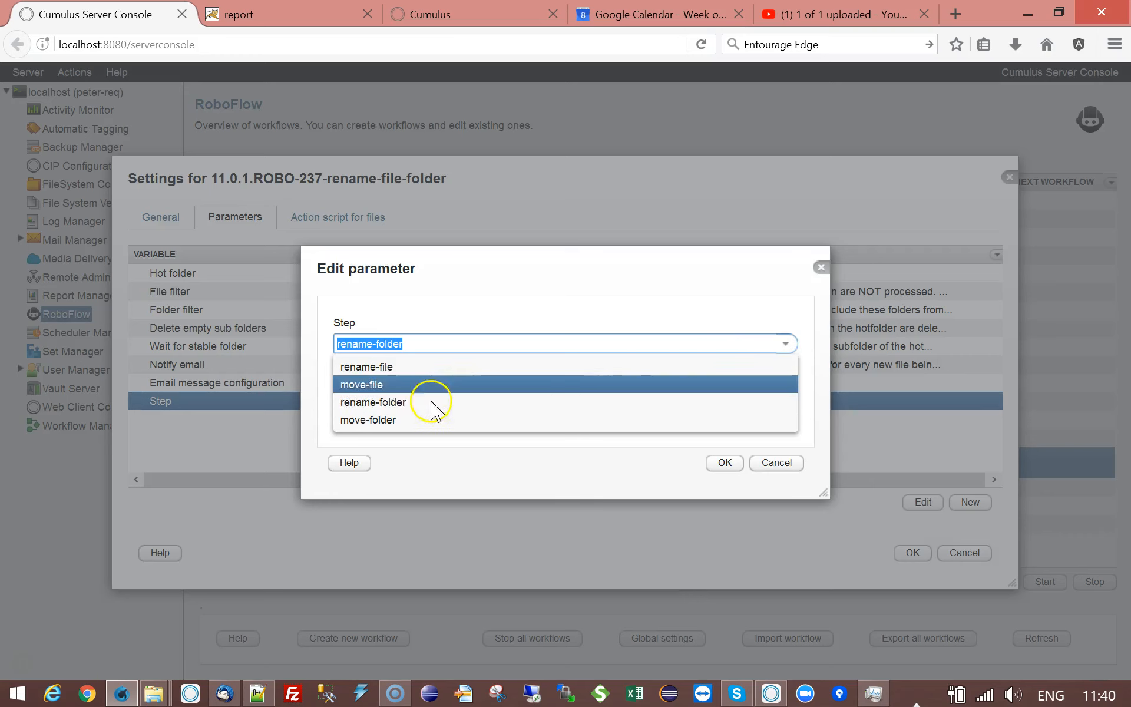
left_click(406, 419)
left_click(727, 465)
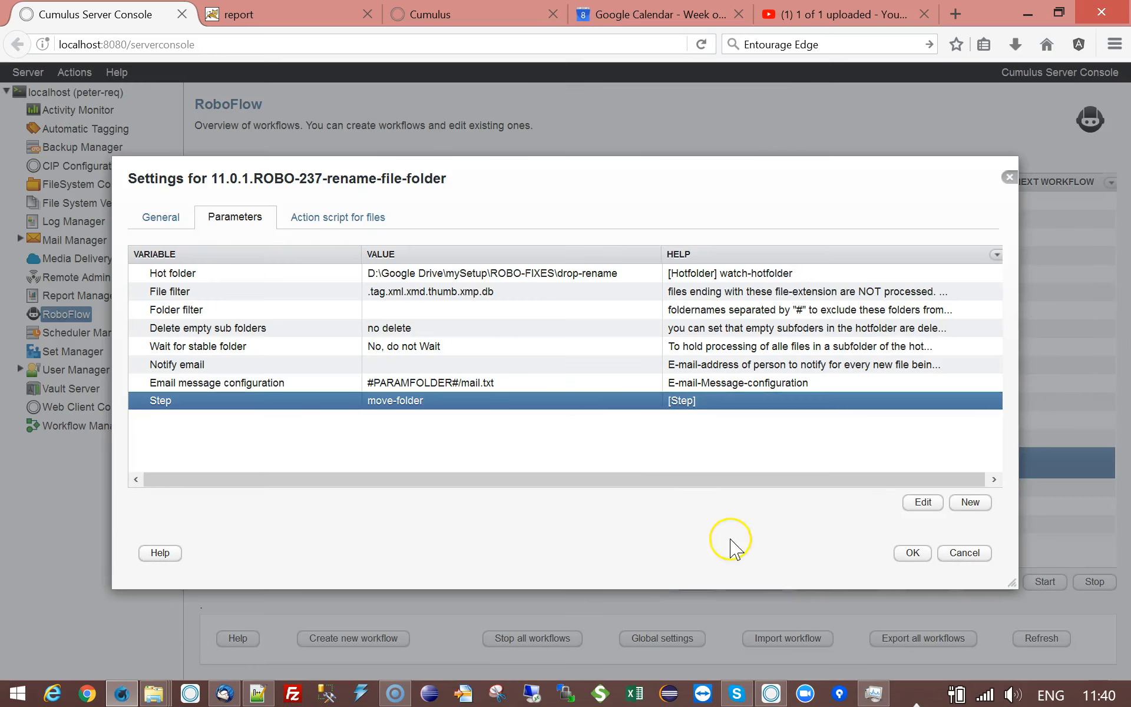
left_click(909, 555)
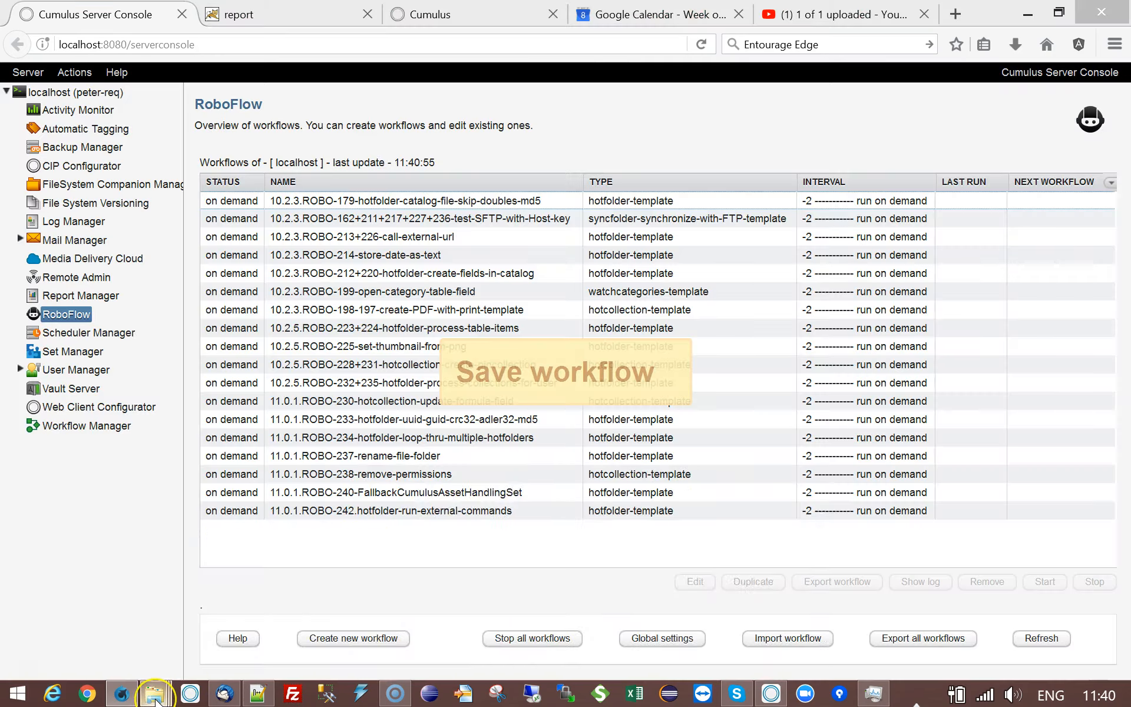
Check the drop-rename folder's contents in File Explorer, return to the console and start the 11.0.1.ROBO-237-rename-file-folder workflow
left_click(155, 698)
left_click(148, 612)
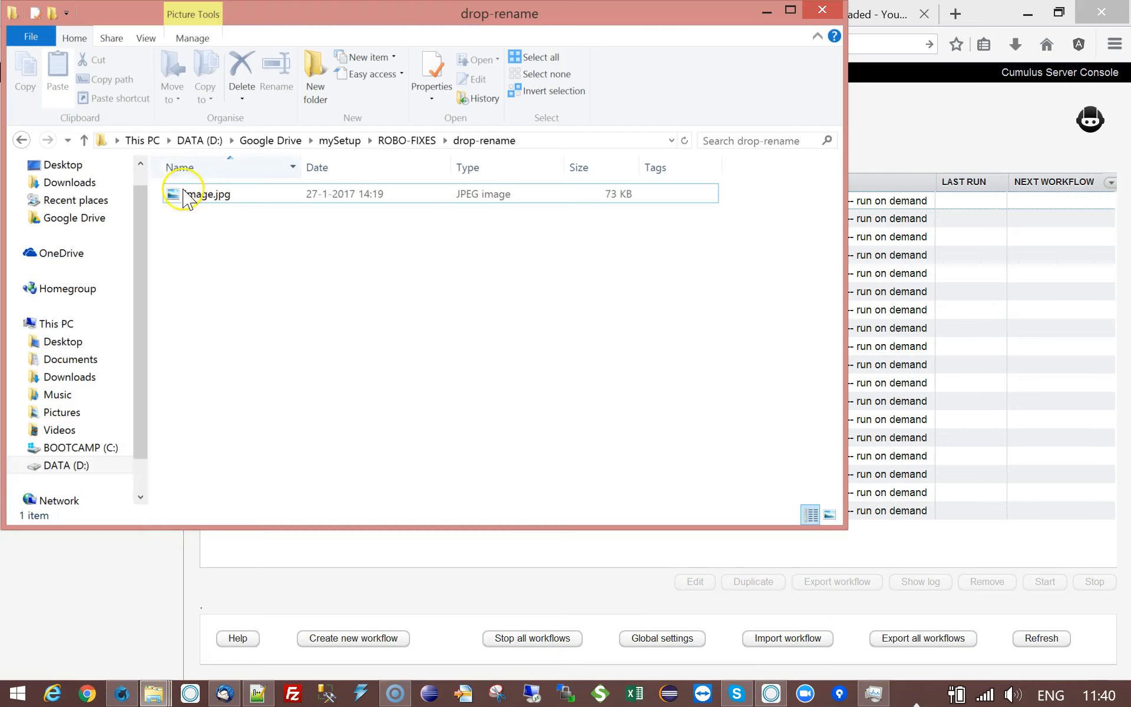
left_click(370, 567)
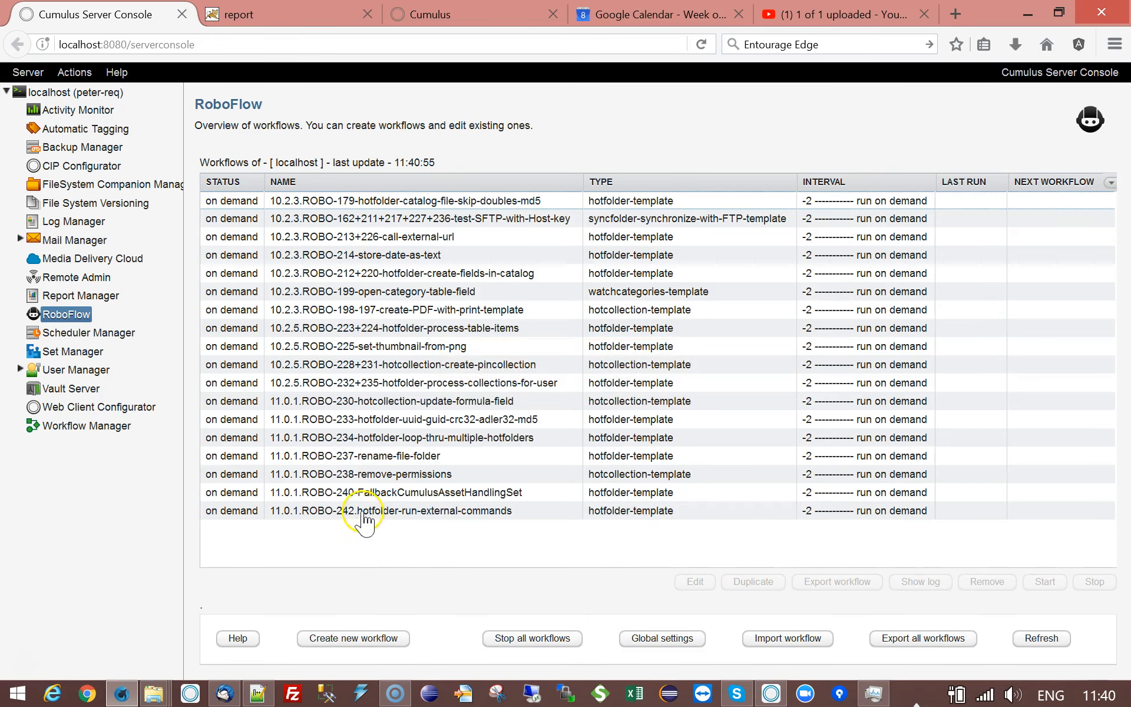
left_click(357, 456)
left_click(1045, 581)
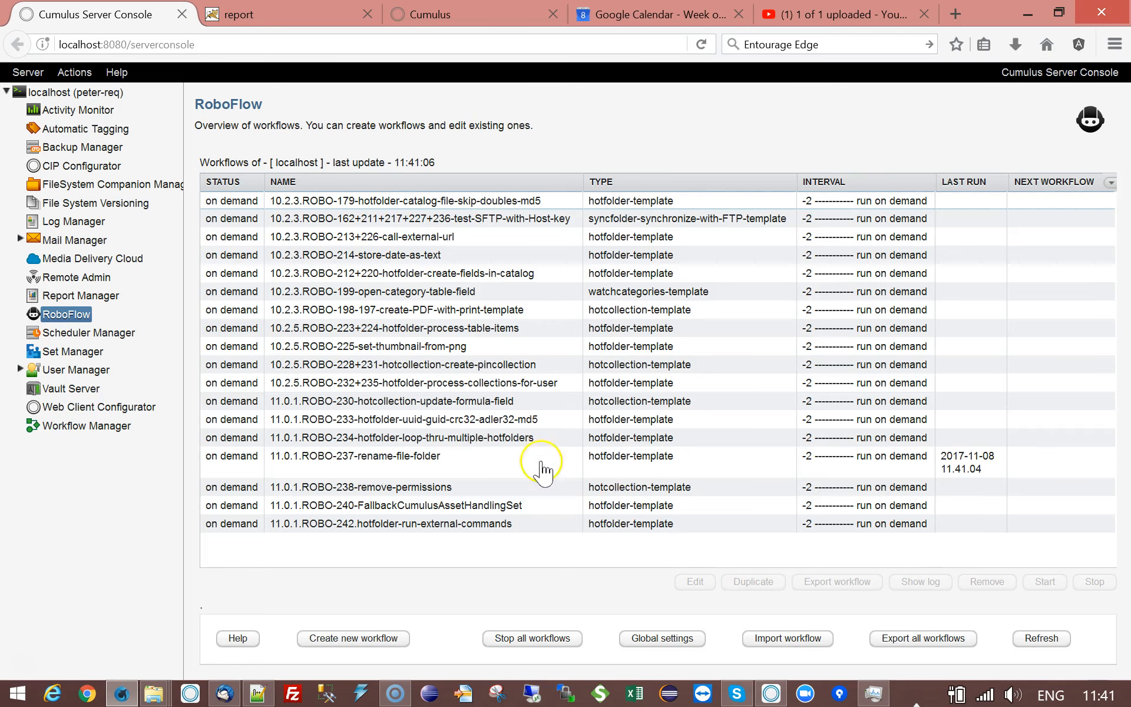
Open the 11.0.1.ROBO-237-rename-file-folder log, compare the STEP 3 renamed folder and STEP 4 moved folder paths, and close it
left_click(510, 461)
left_click(921, 581)
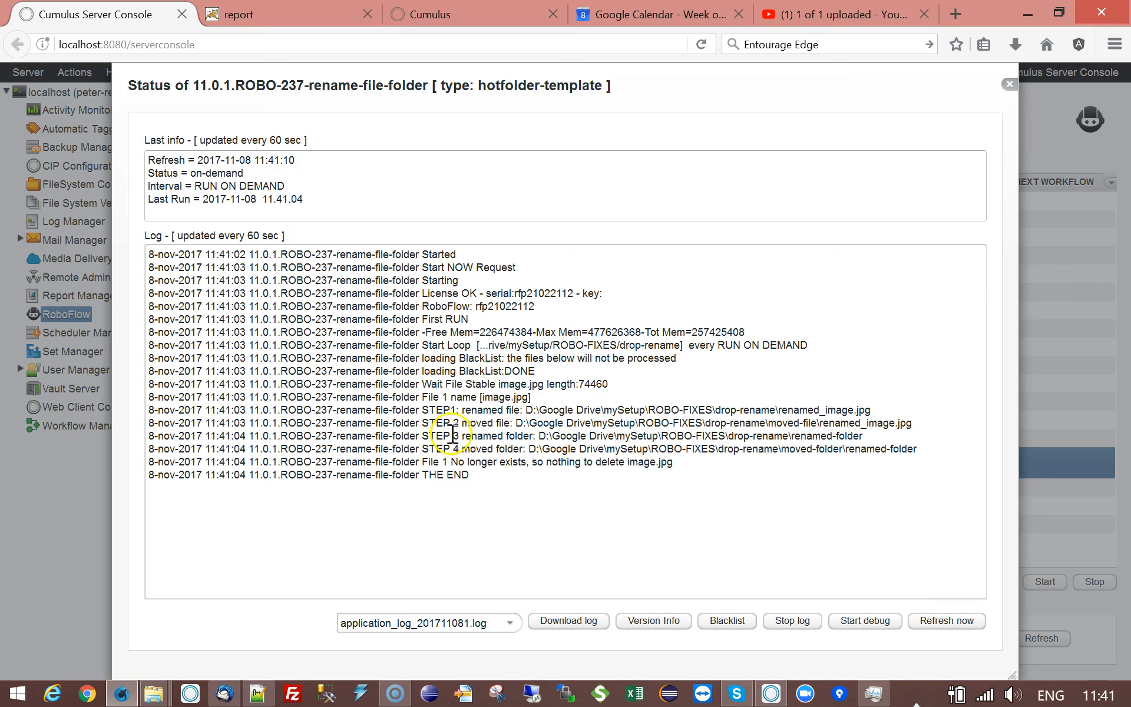
left_click_drag(416, 449, 495, 449)
left_click(549, 448)
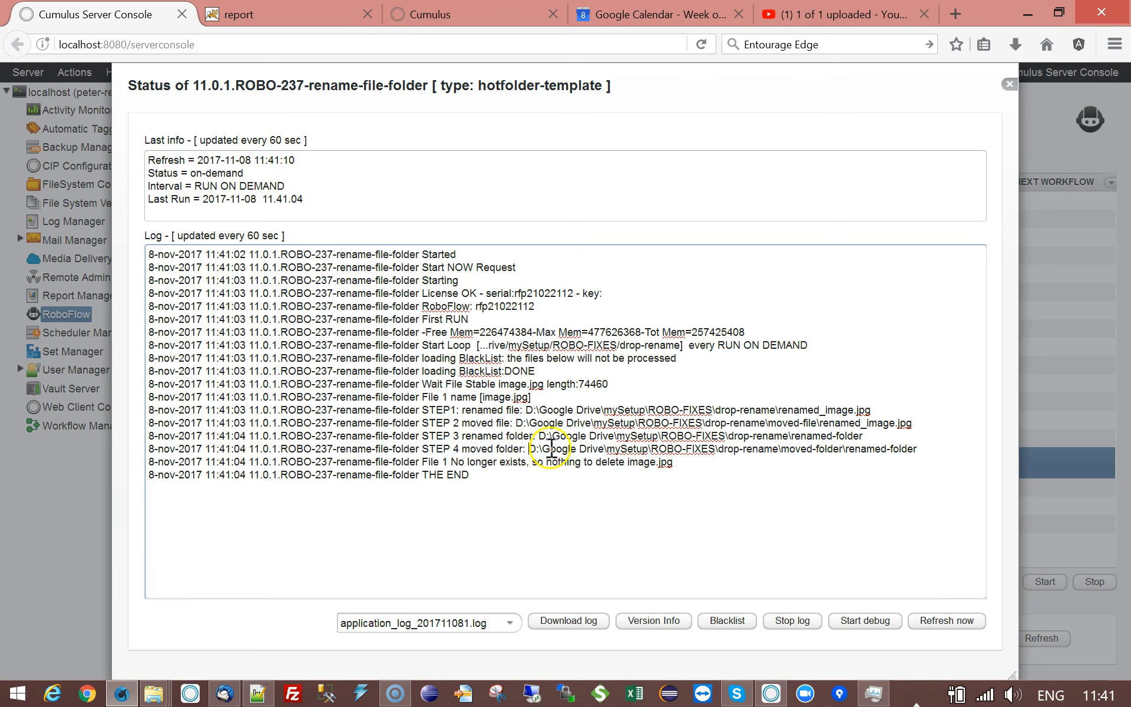
left_click_drag(734, 436, 884, 437)
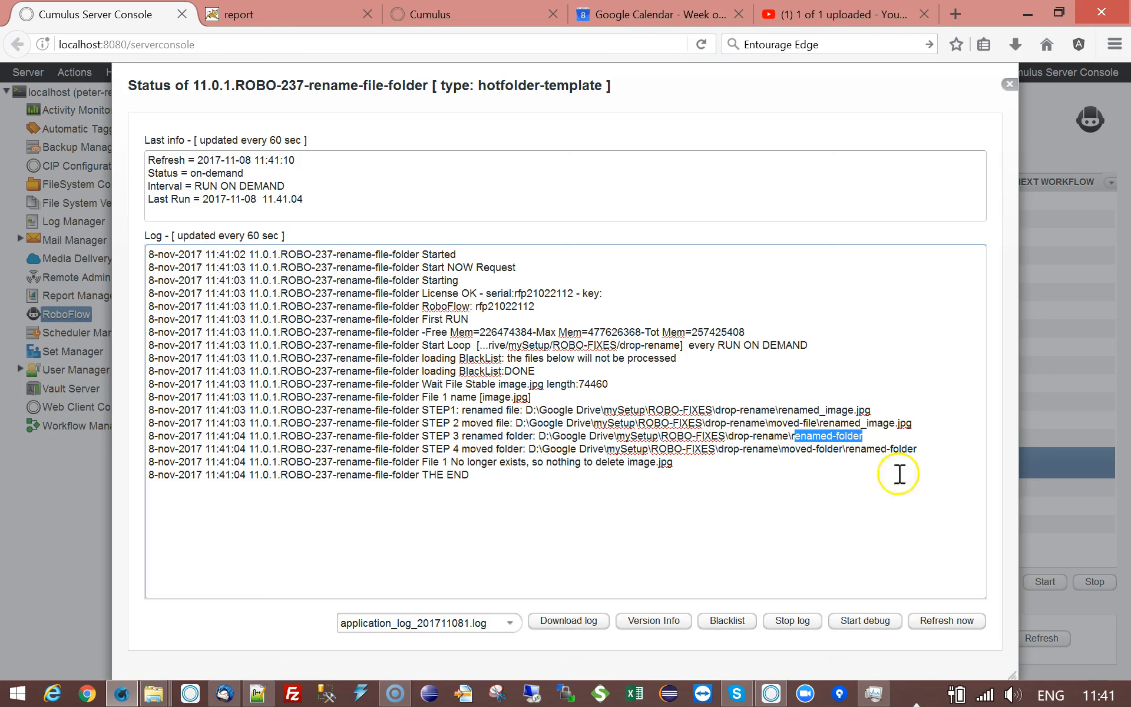
left_click_drag(780, 449, 845, 450)
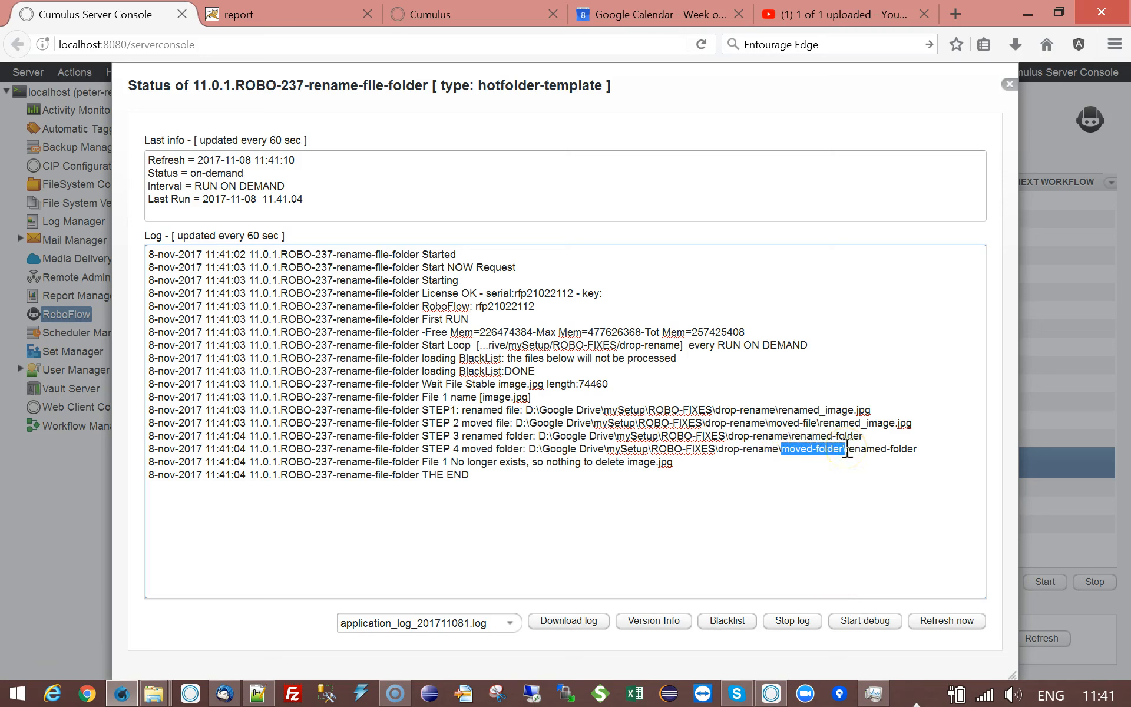
left_click(850, 451)
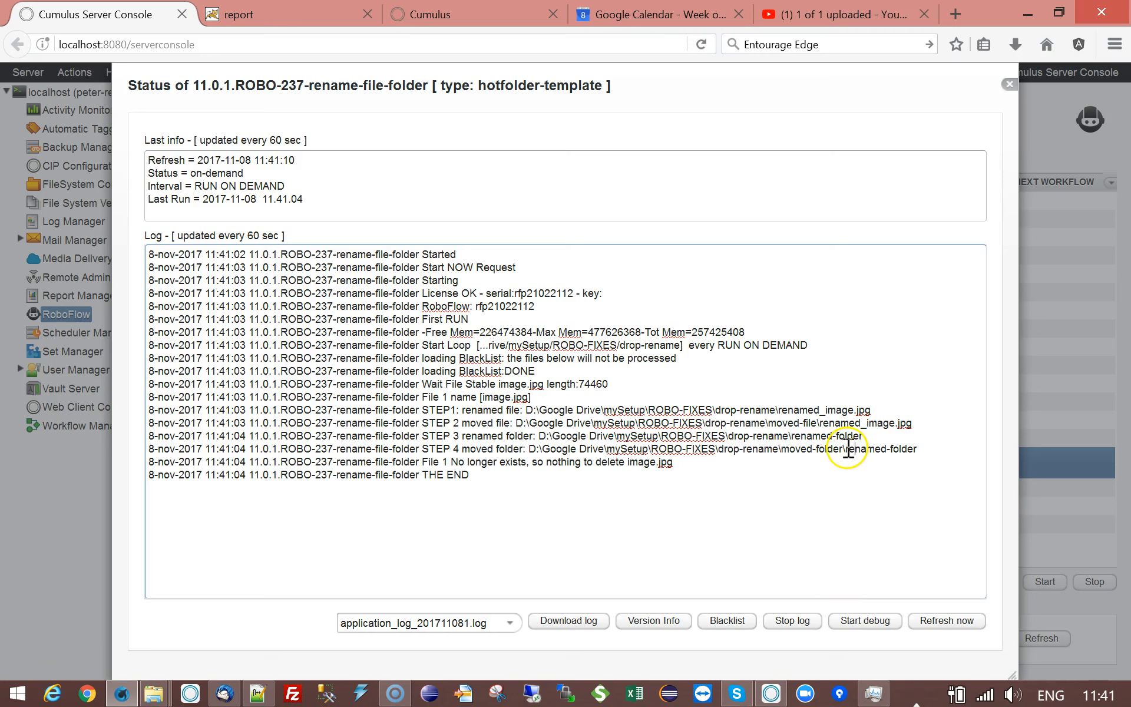
mouse_move(795, 438)
left_mouse_down()
mouse_move(897, 438)
mouse_move(777, 448)
left_mouse_up()
left_click(843, 448)
left_click(813, 495)
left_click(1008, 86)
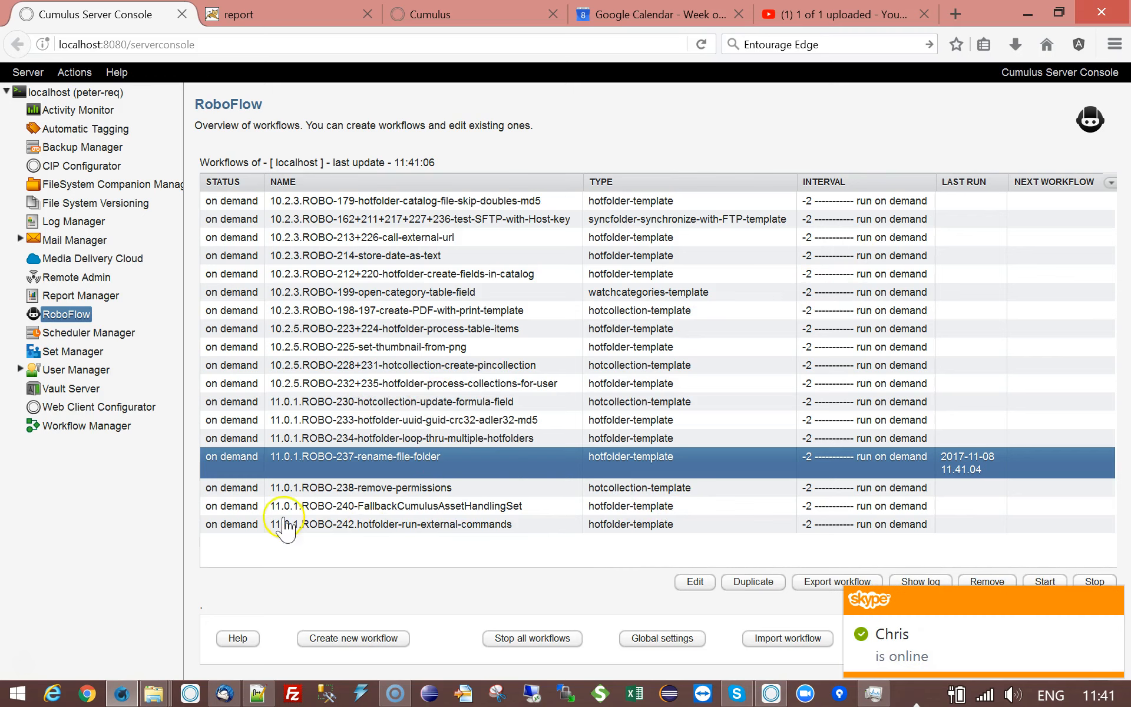
left_click(1107, 603)
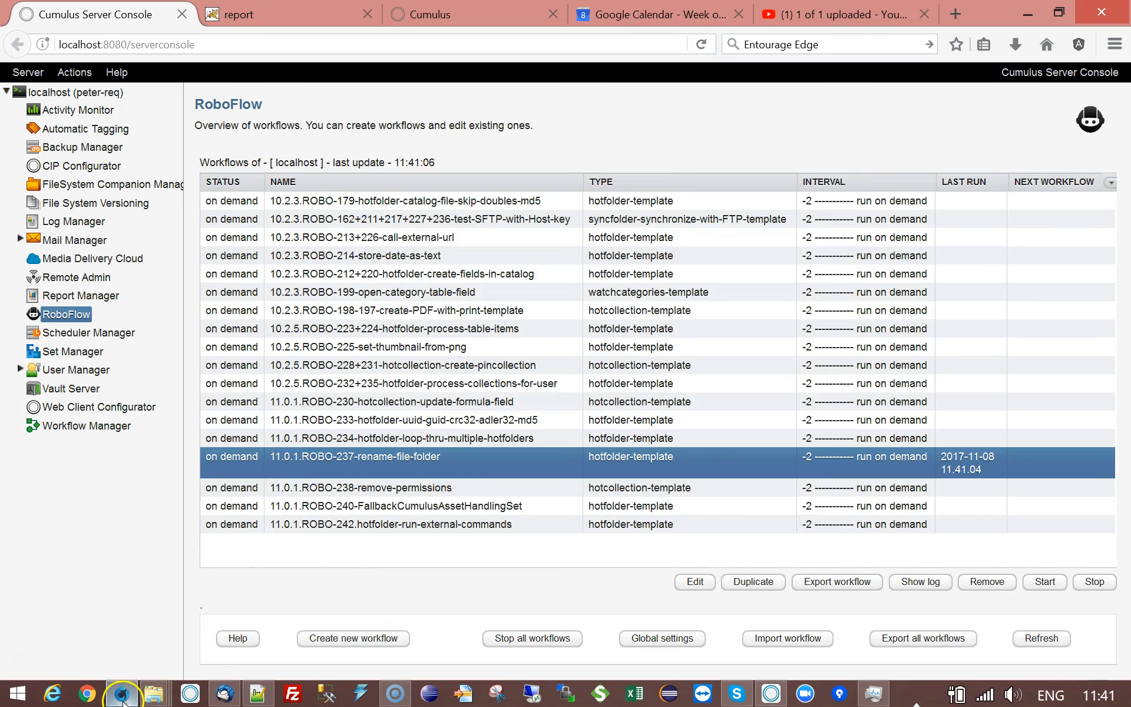
Switch to the drop-rename folder in File Explorer and open moved-folder and its renamed-folder subfolder
mouse_move(154, 699)
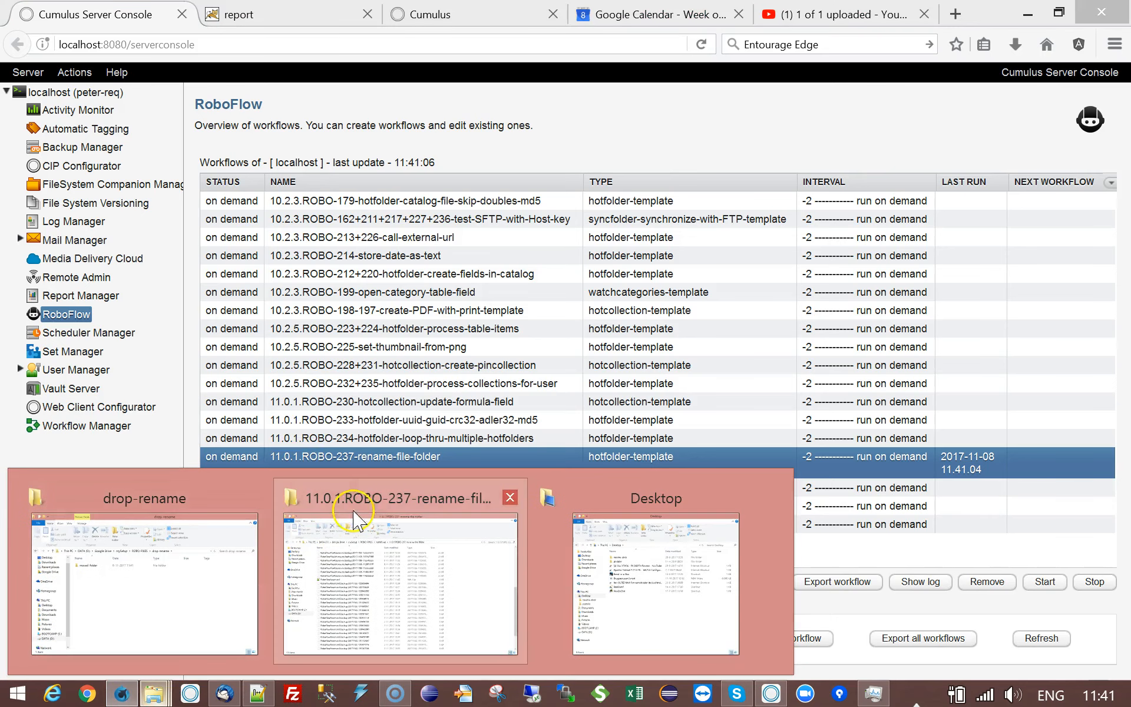
left_click(128, 607)
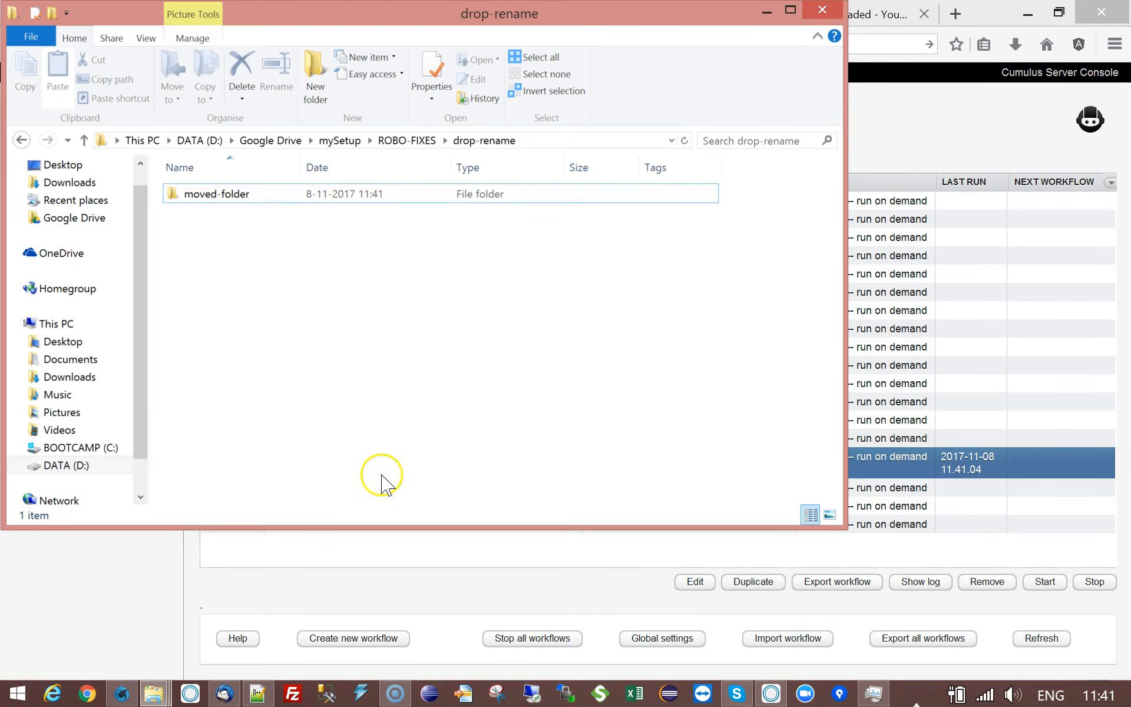
left_click(187, 200)
double_click(187, 196)
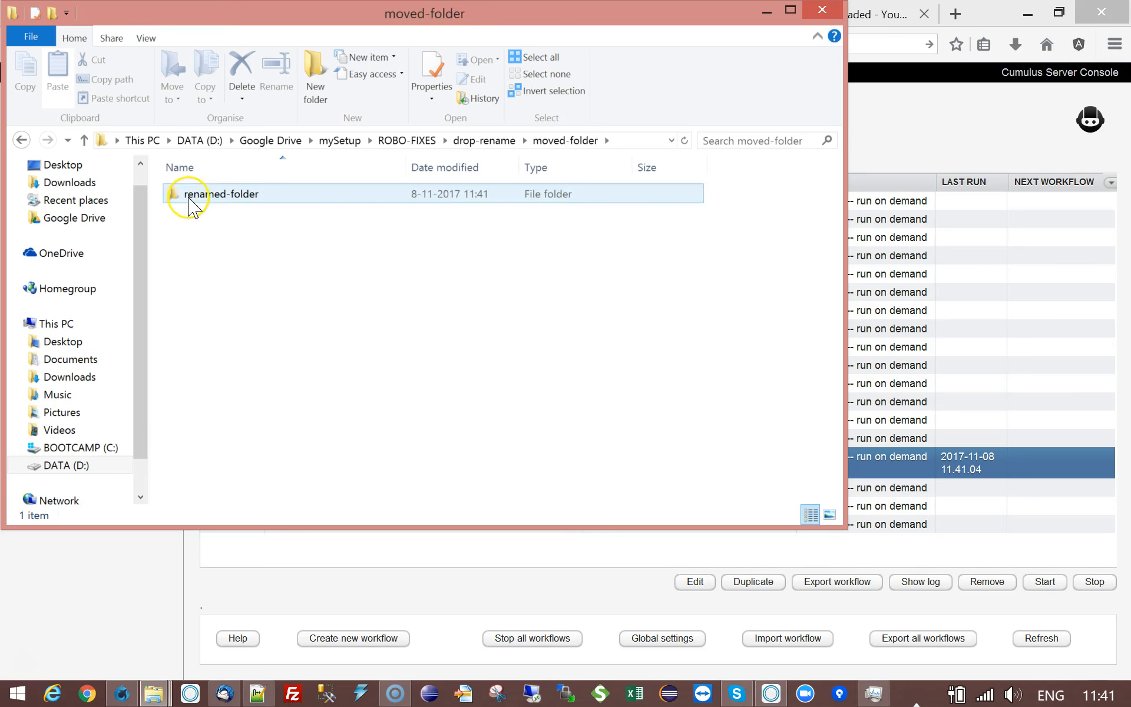
double_click(188, 195)
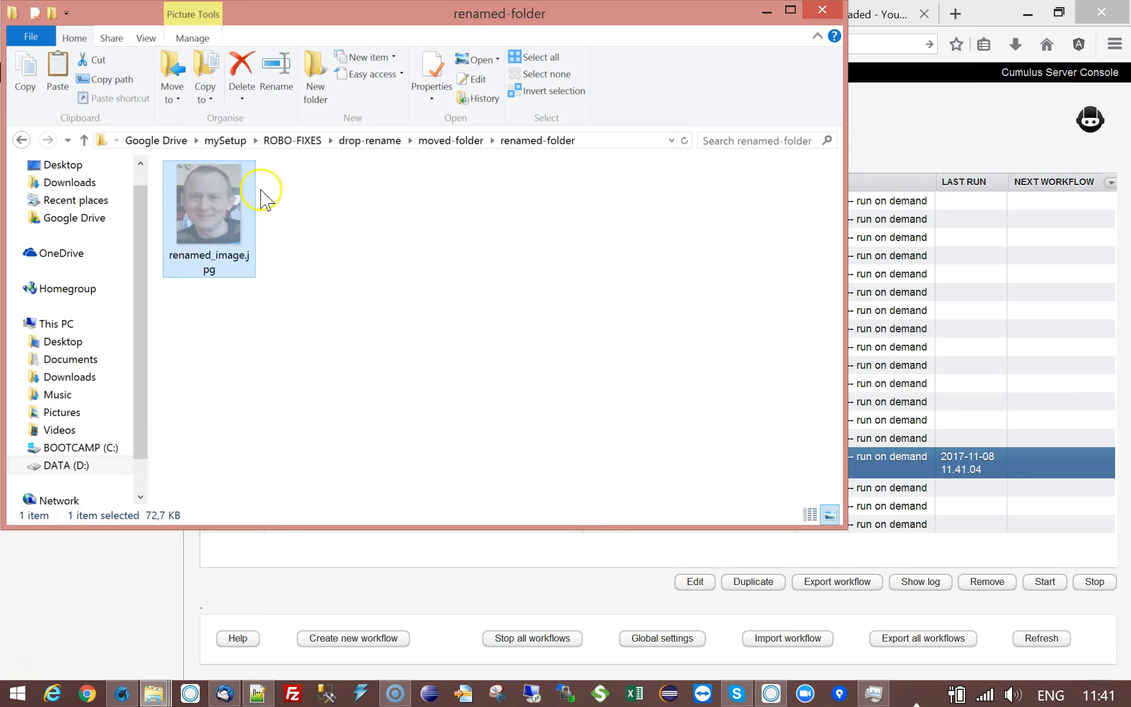
Paste renamed_image.jpg from the nested renamed-folder into drop-rename and delete moved-folder
left_click(367, 141)
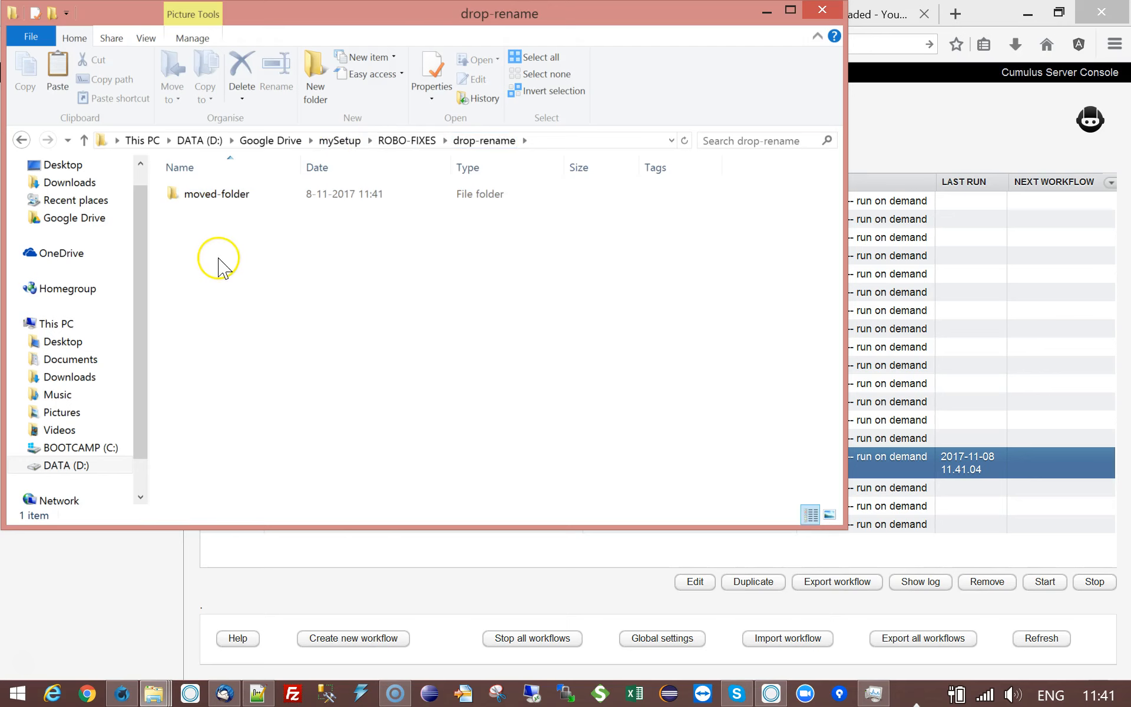
left_click(181, 194)
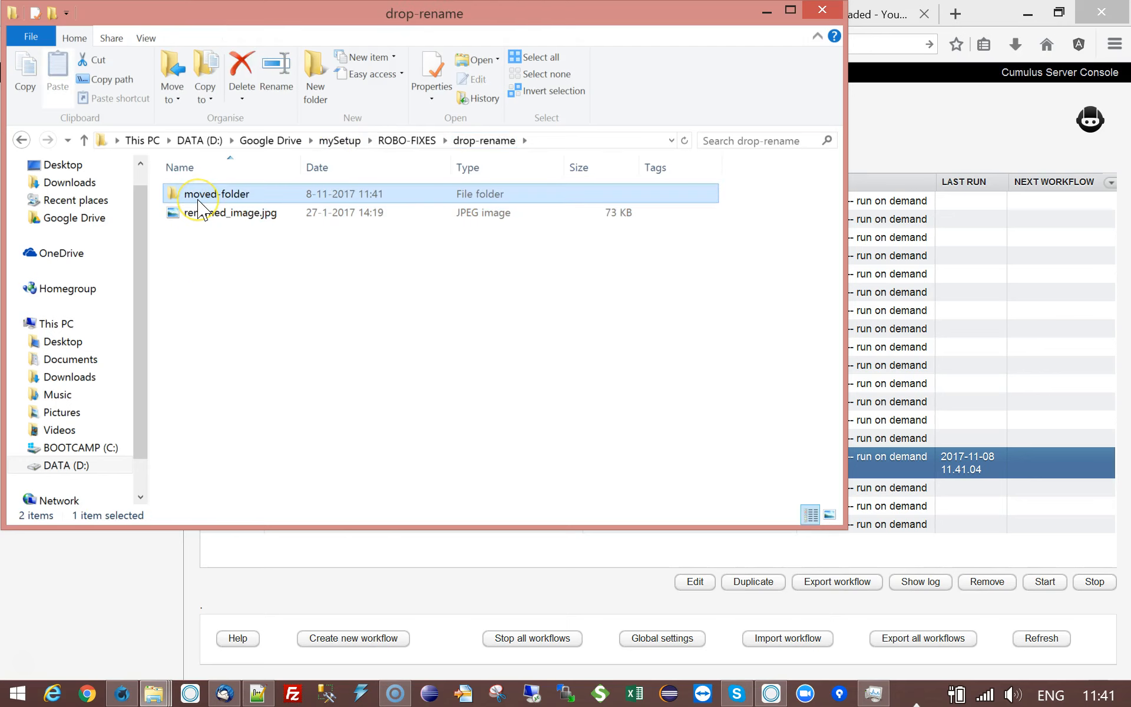
key("Delete")
left_click(653, 409)
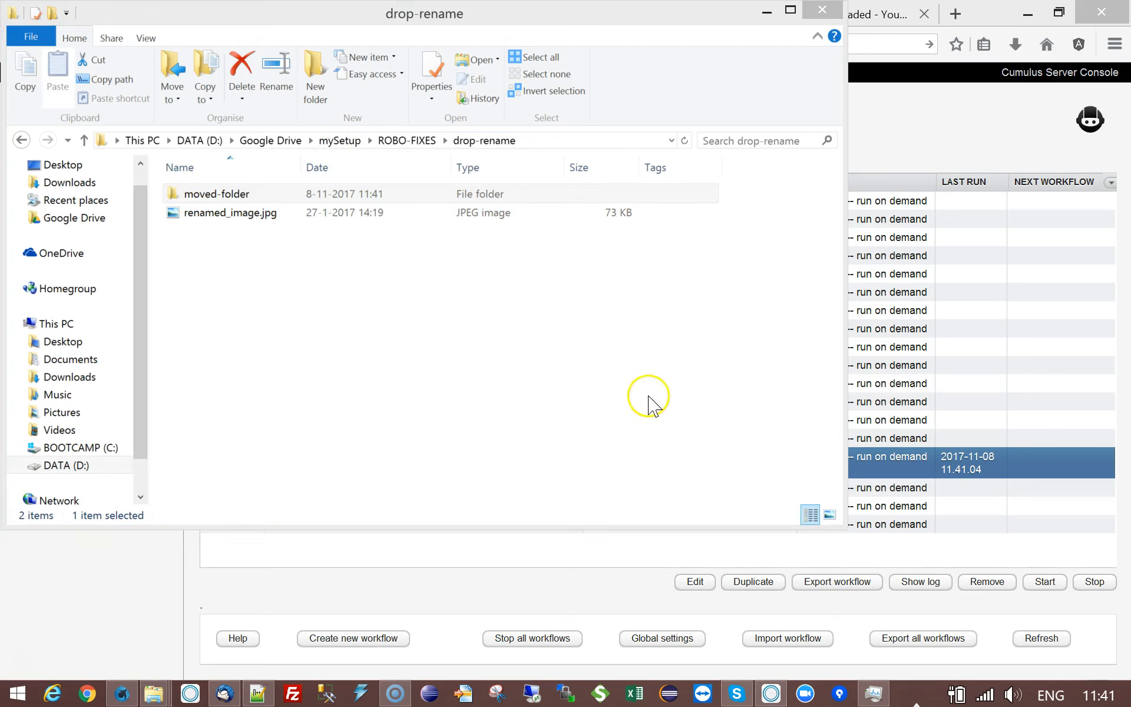
Rename renamed_image.jpg in the drop-rename folder to image.jpg
left_click(231, 197)
left_click(230, 195)
key("BackSpace")
key("BackSpace")
key("BackSpace")
key("BackSpace")
key("BackSpace")
key("BackSpace")
key("BackSpace")
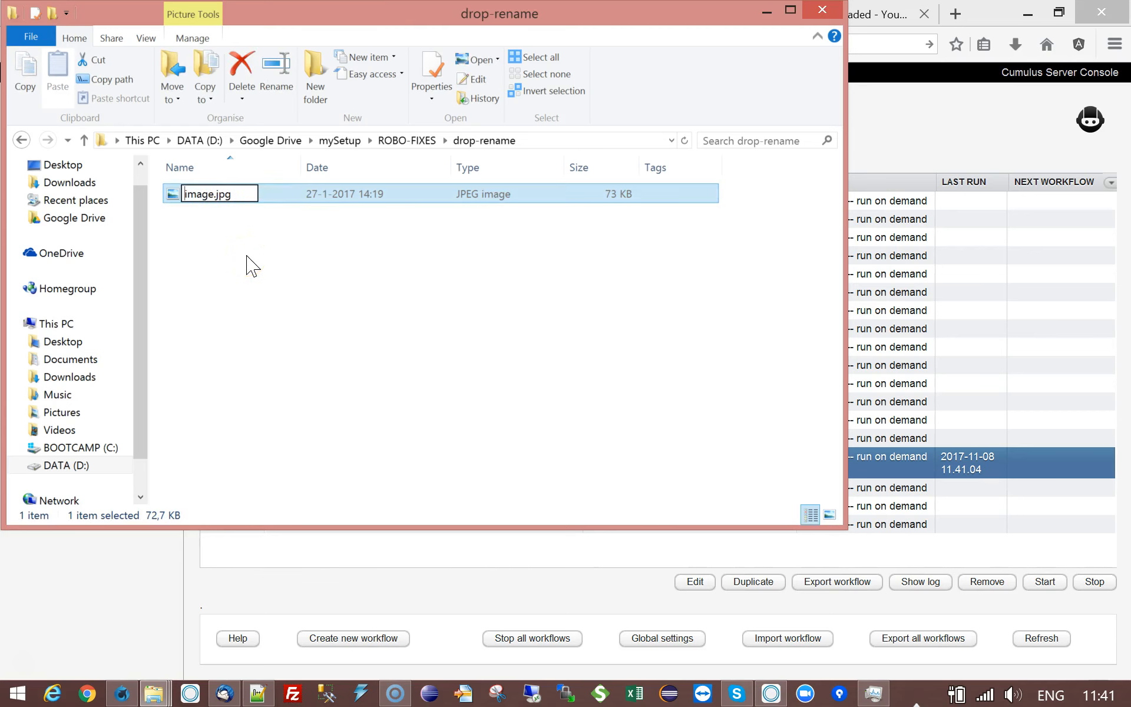
key("Return")
Switch back to the Cumulus Server Console, run the 11.0.1.ROBO-237-rename-file-folder workflow again and examine the latest STEP entries in its log
key("alt+Tab")
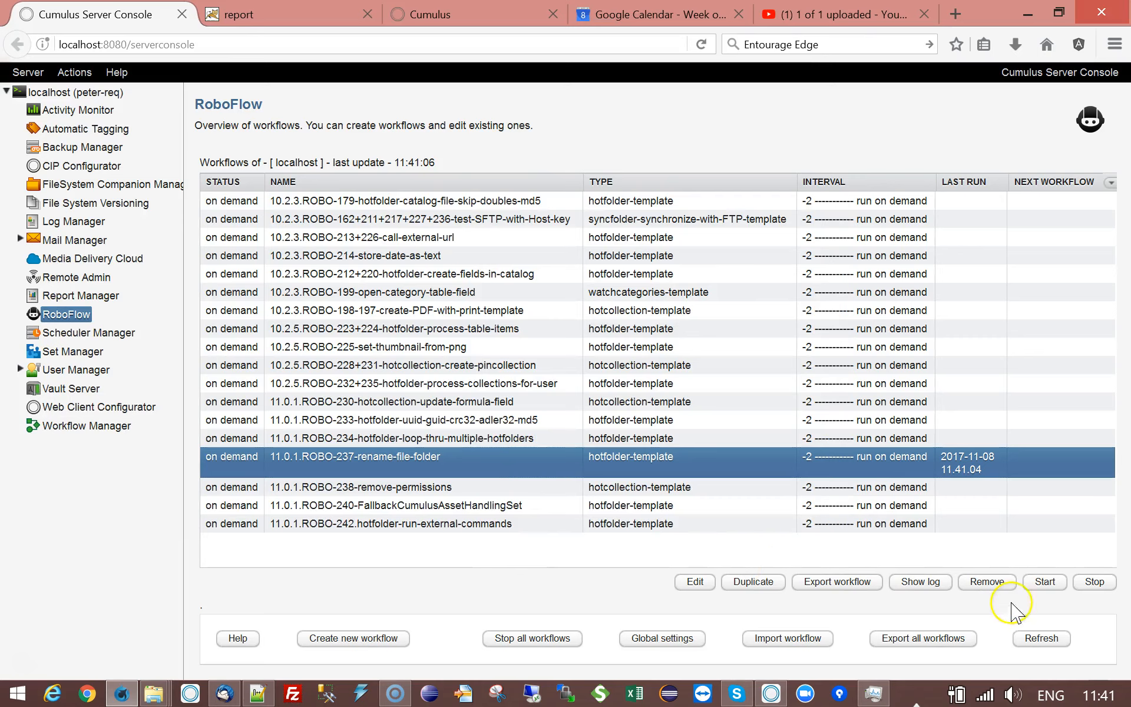
left_click(1046, 585)
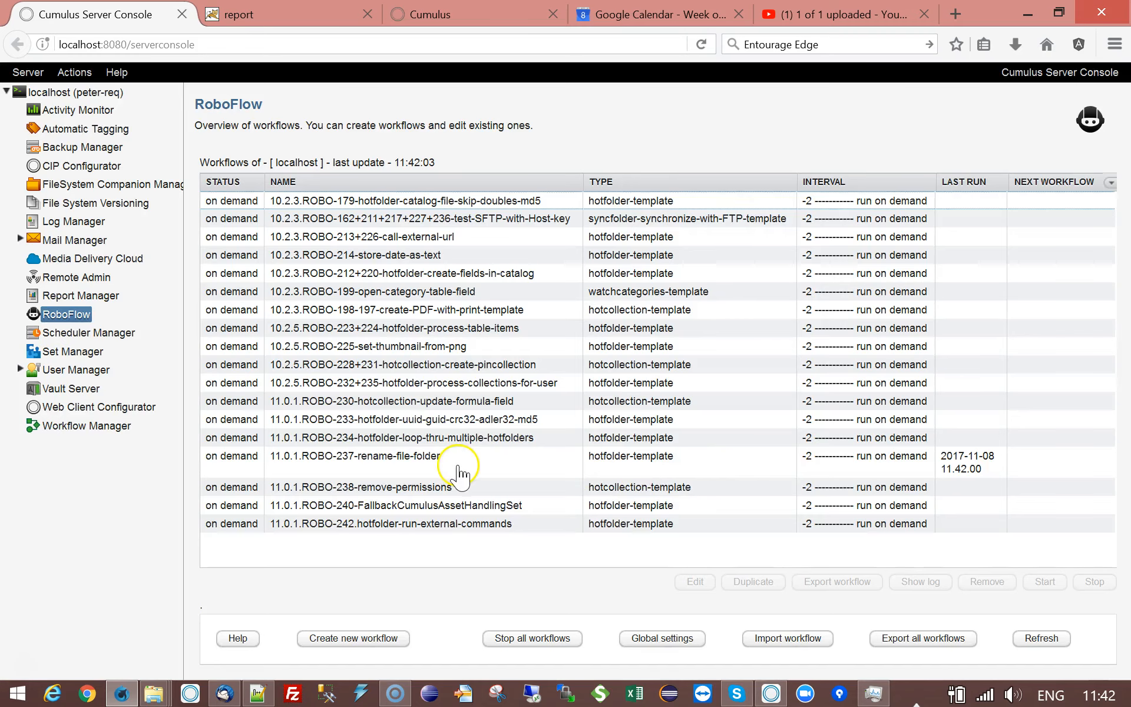
left_click(459, 472)
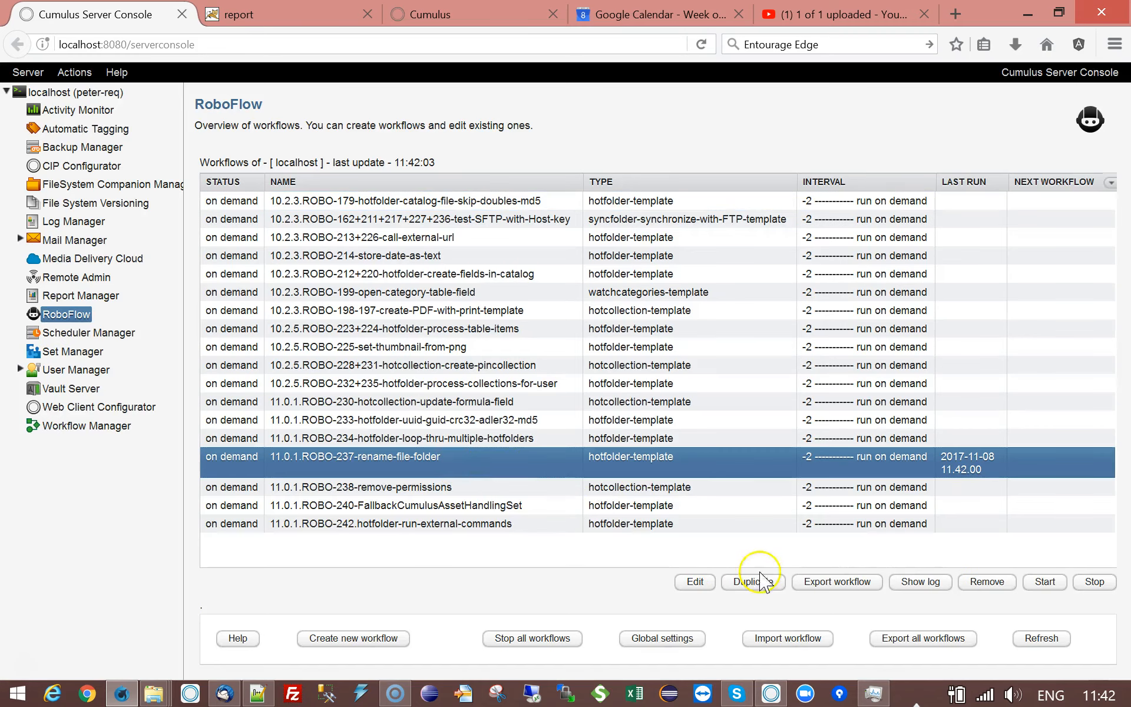
left_click(916, 583)
left_click_drag(980, 285, 988, 470)
left_click(471, 513)
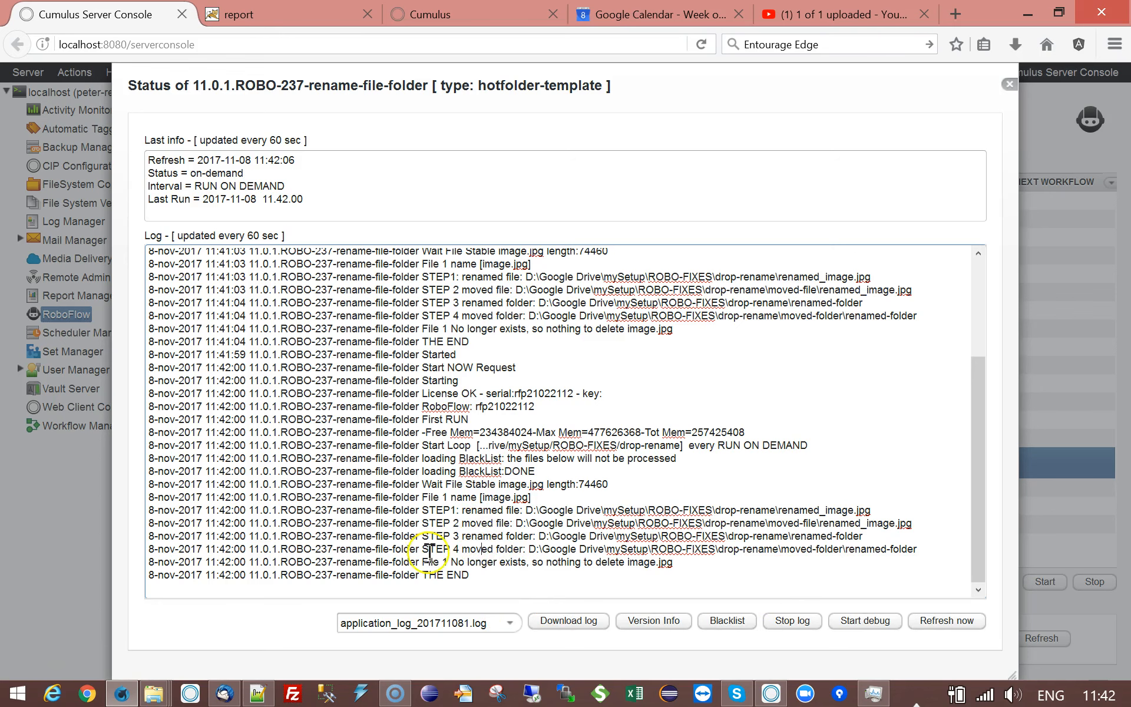
Close the workflow log, switch to File Explorer and inspect renamed_image.jpg in moved-folder's renamed-folder inside drop-rename, then close the folder window
left_click(1009, 87)
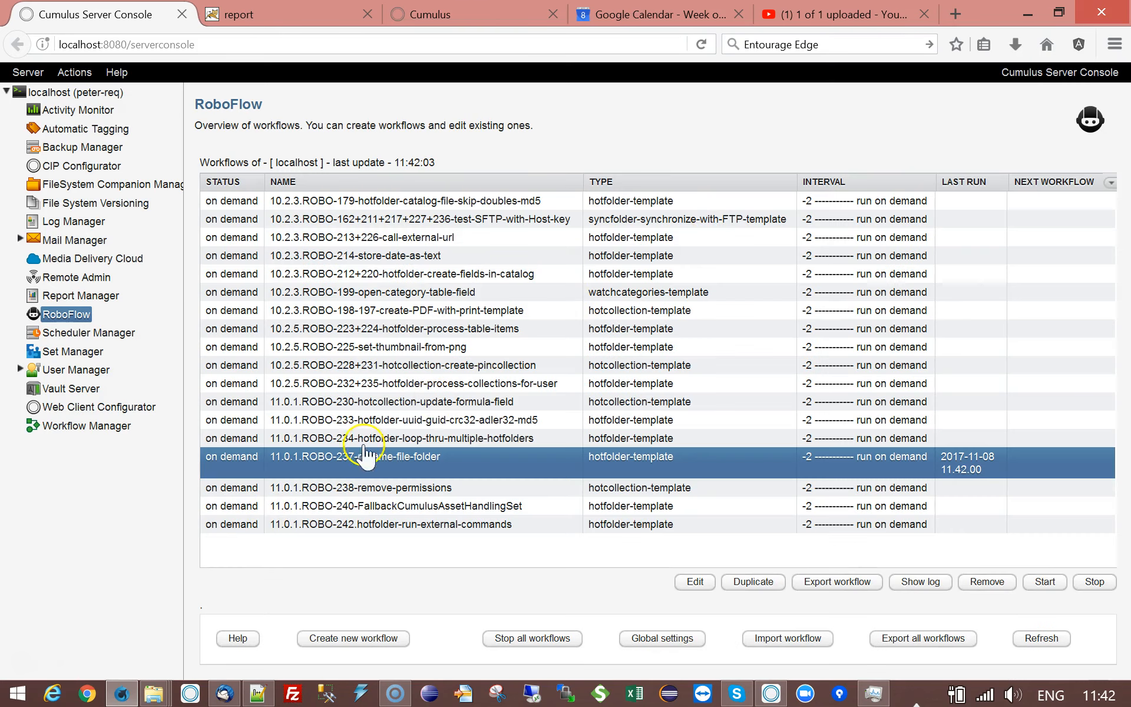
mouse_move(154, 694)
left_click(138, 637)
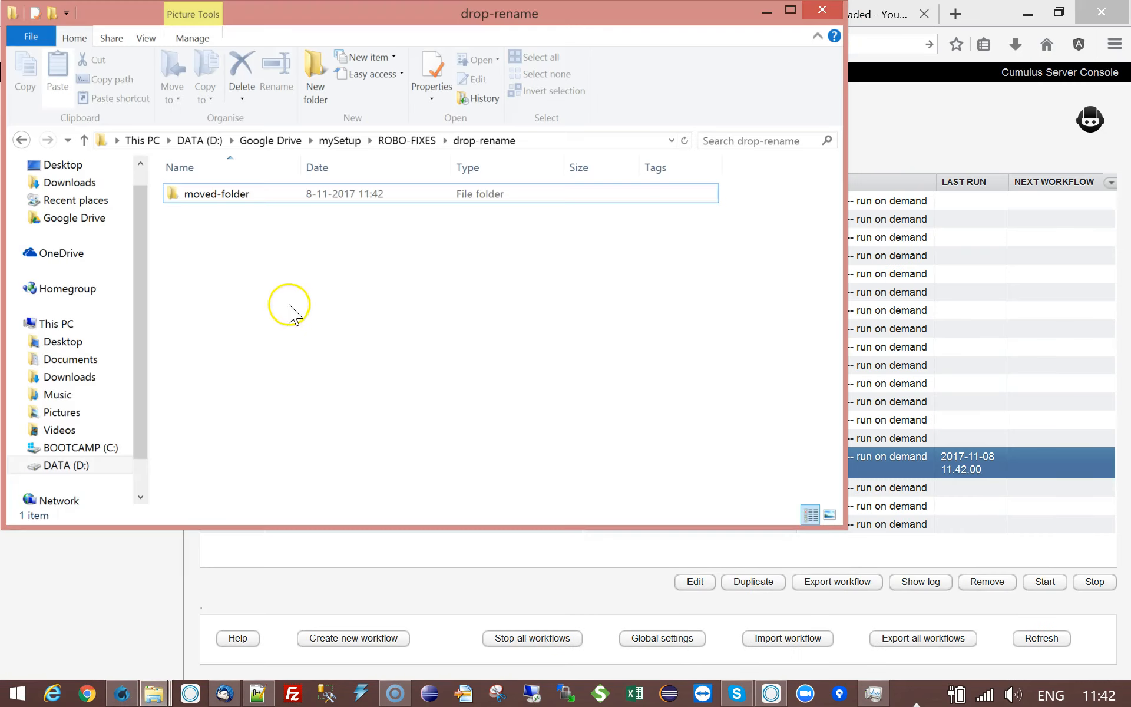
double_click(199, 195)
double_click(219, 195)
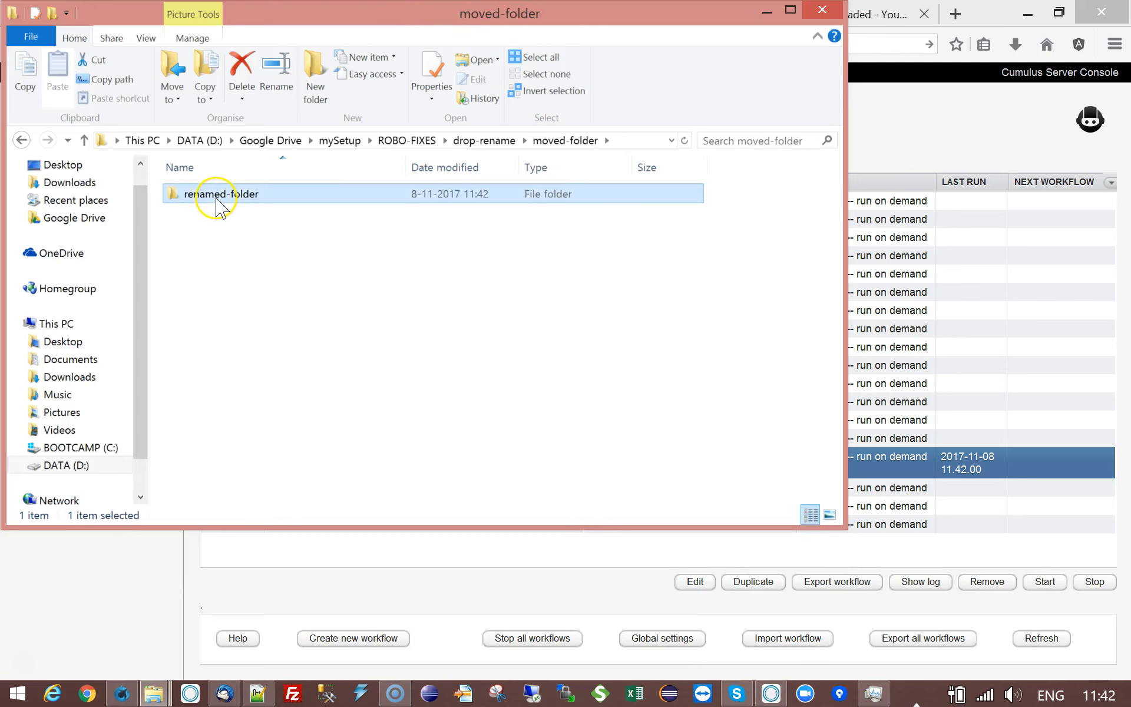
left_click(207, 227)
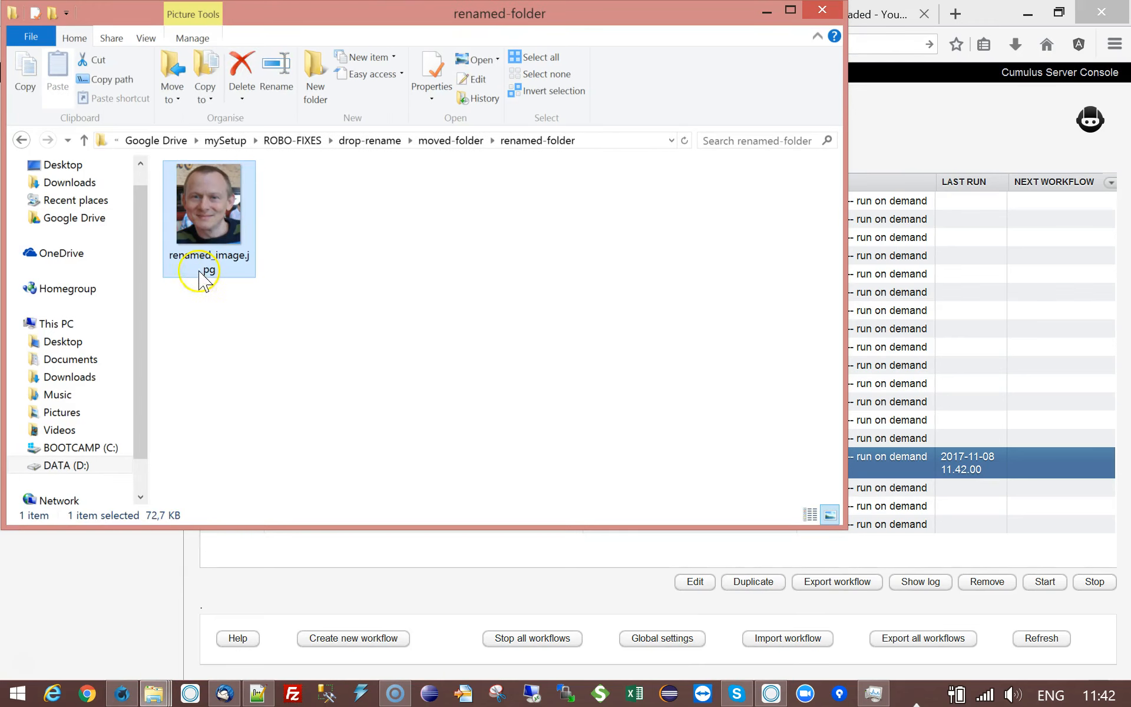
left_click(822, 10)
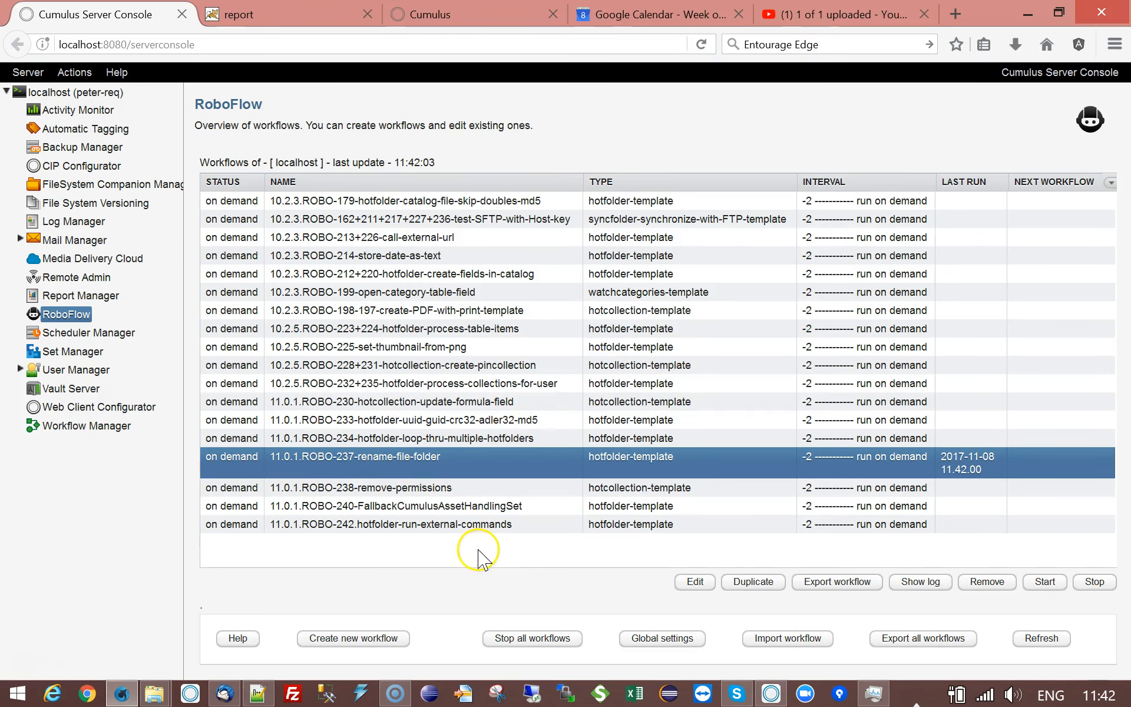
left_click(415, 472)
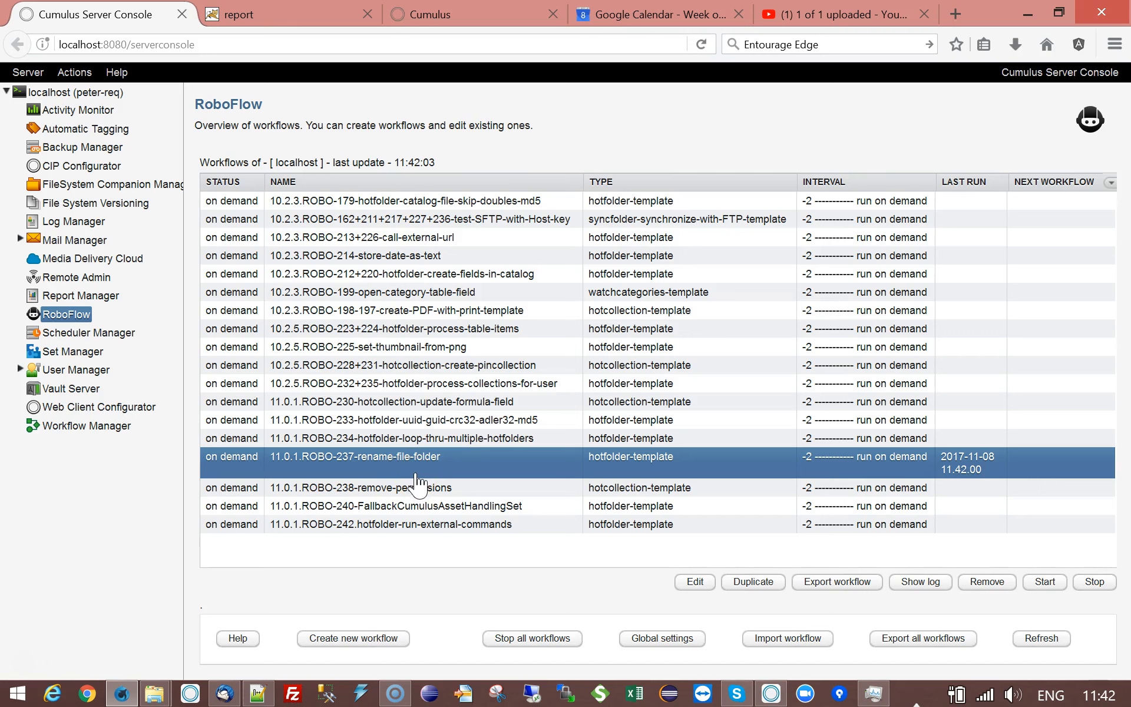
left_click(415, 457)
left_click(279, 464)
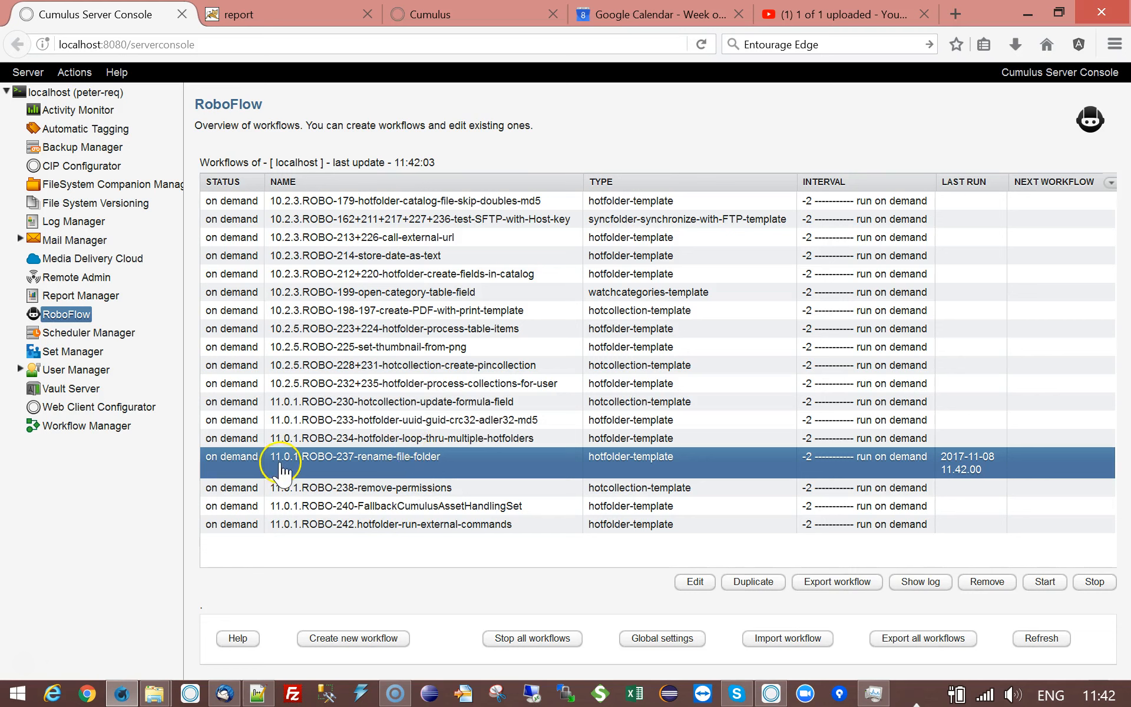